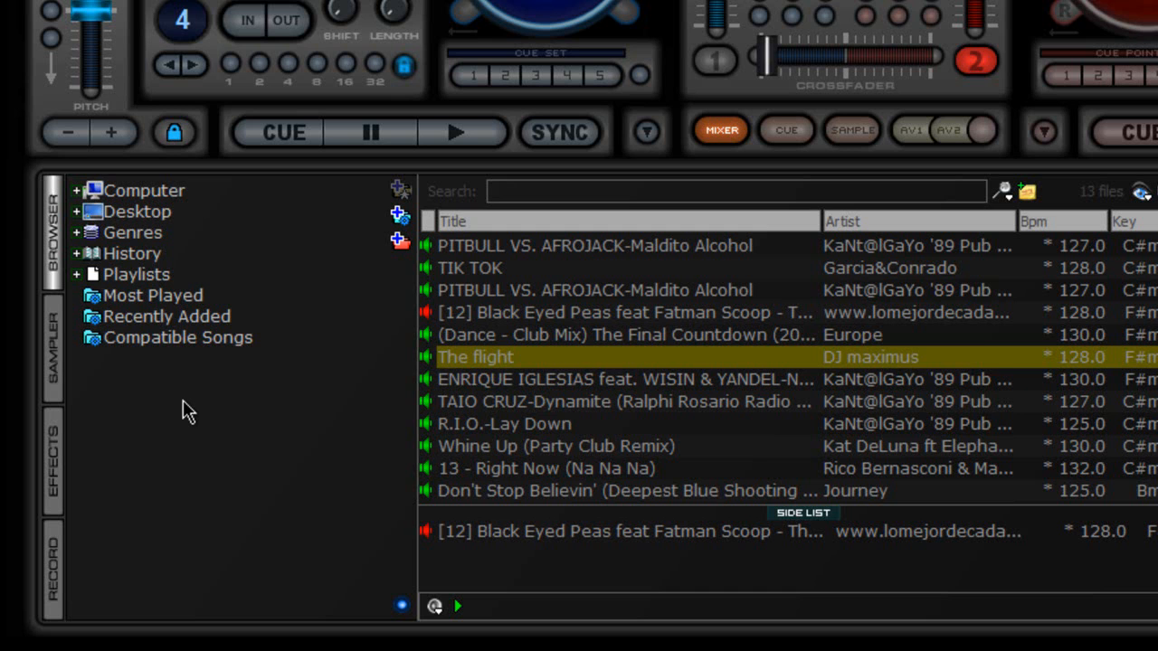
Step: Expand Computer, drive G: and its Music folder to reveal Agrupada, DJ shit and other subfolders
click(78, 276)
click(79, 276)
click(78, 192)
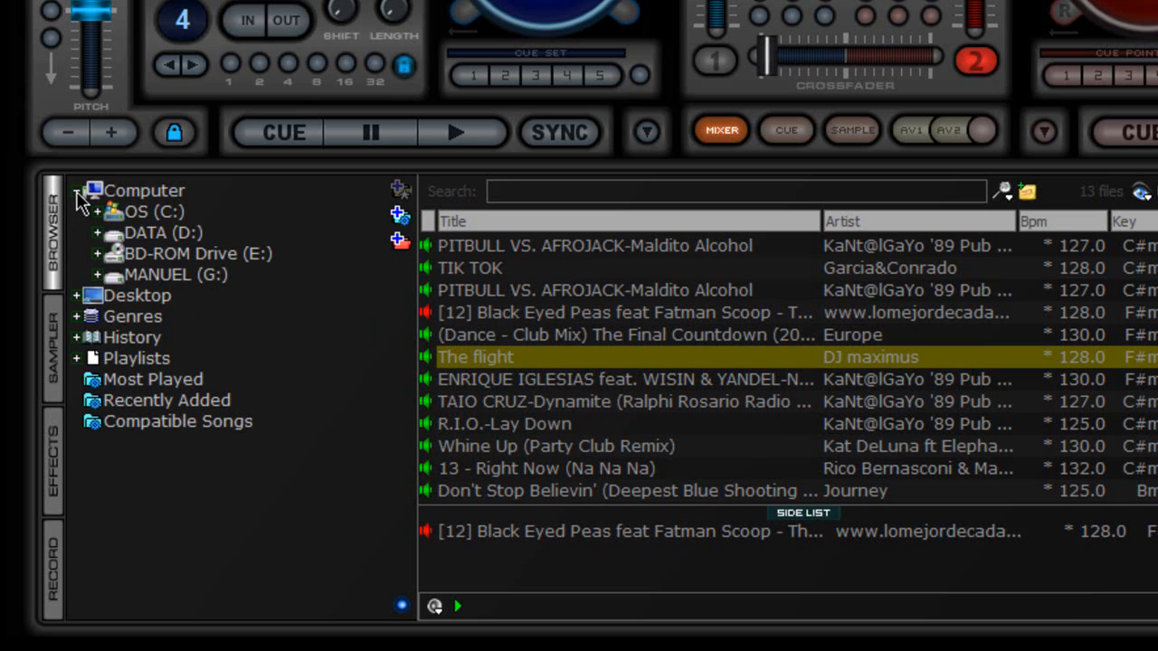
click(98, 275)
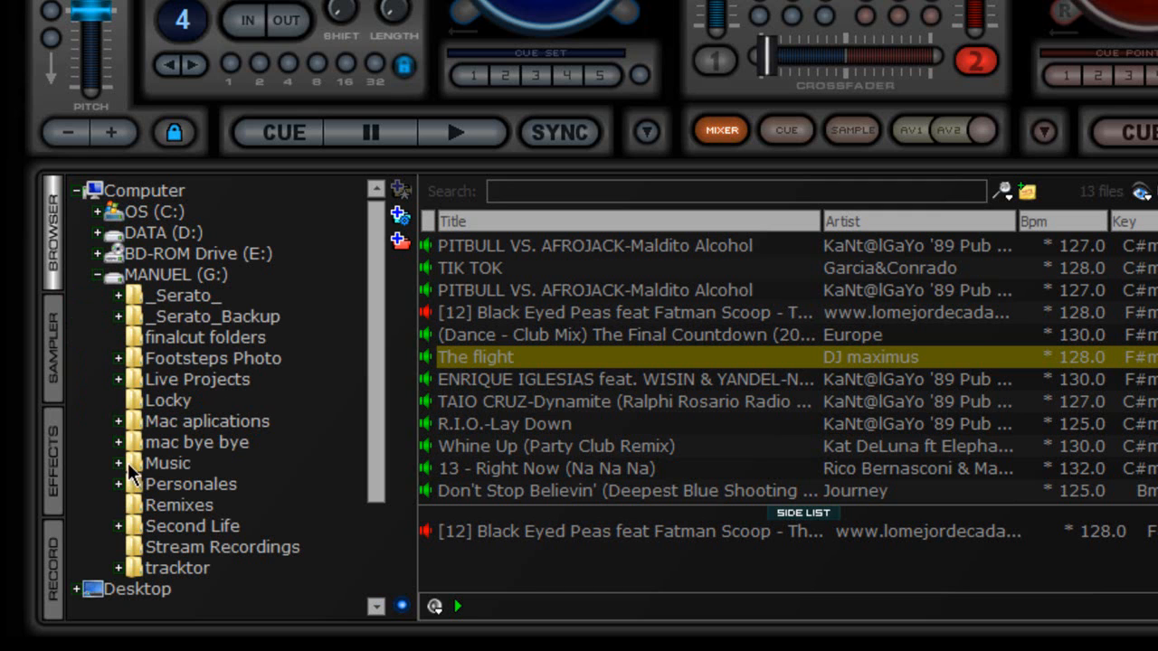
click(97, 275)
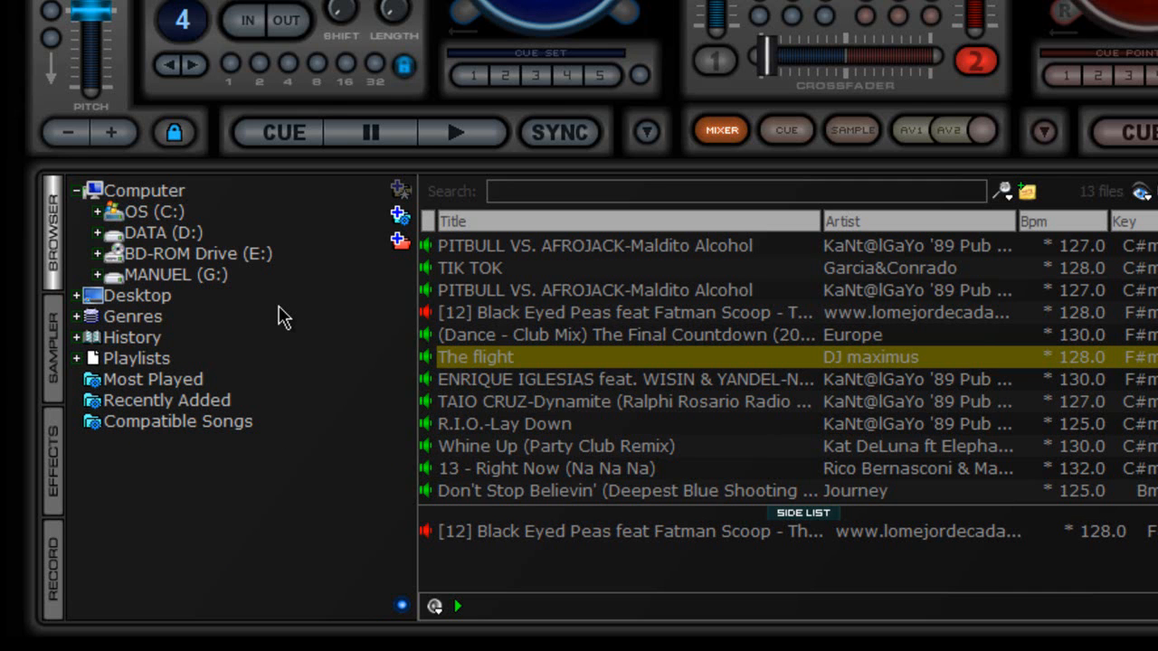
click(98, 275)
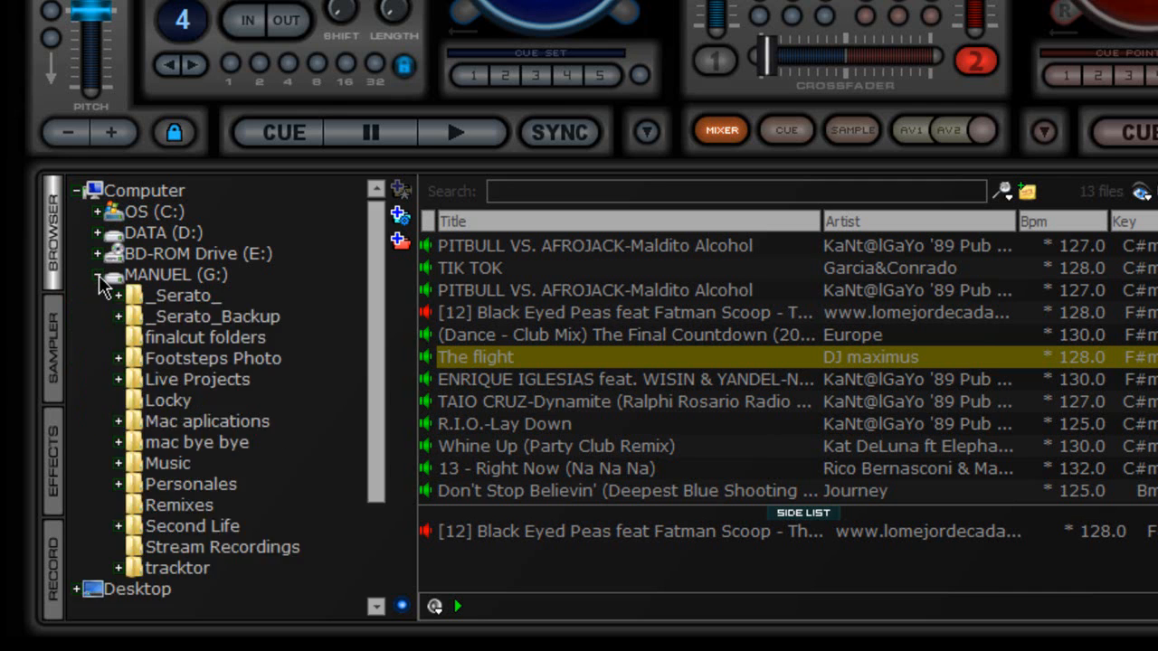
click(118, 464)
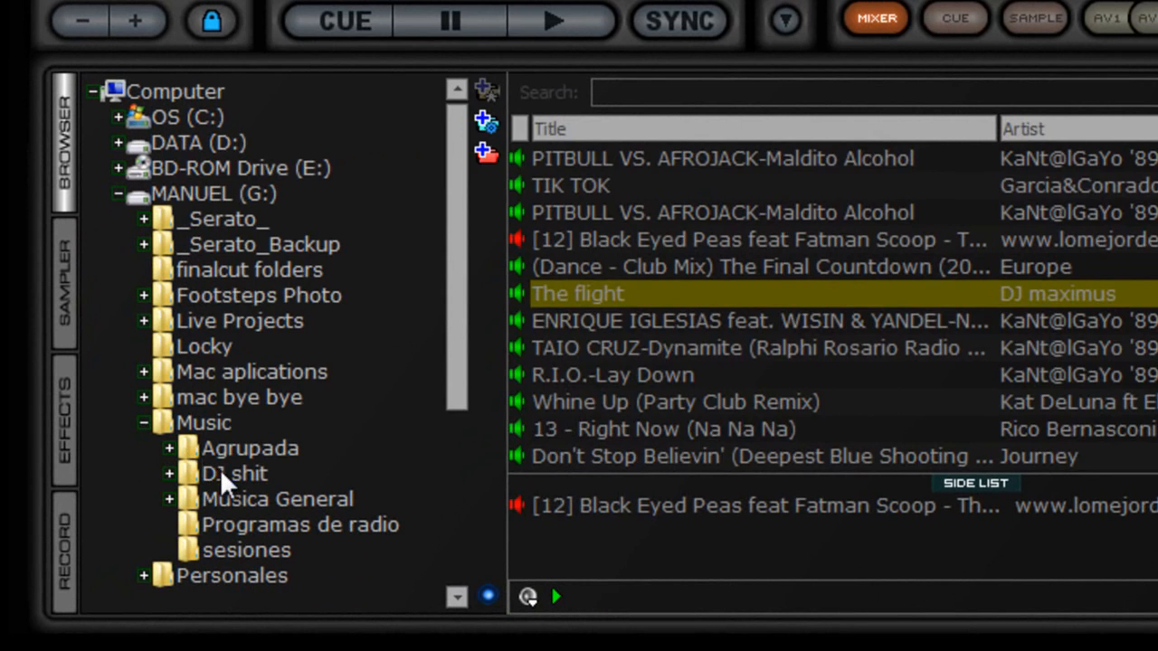
Step: Add the DJ shit folder to the search database
right_click(222, 483)
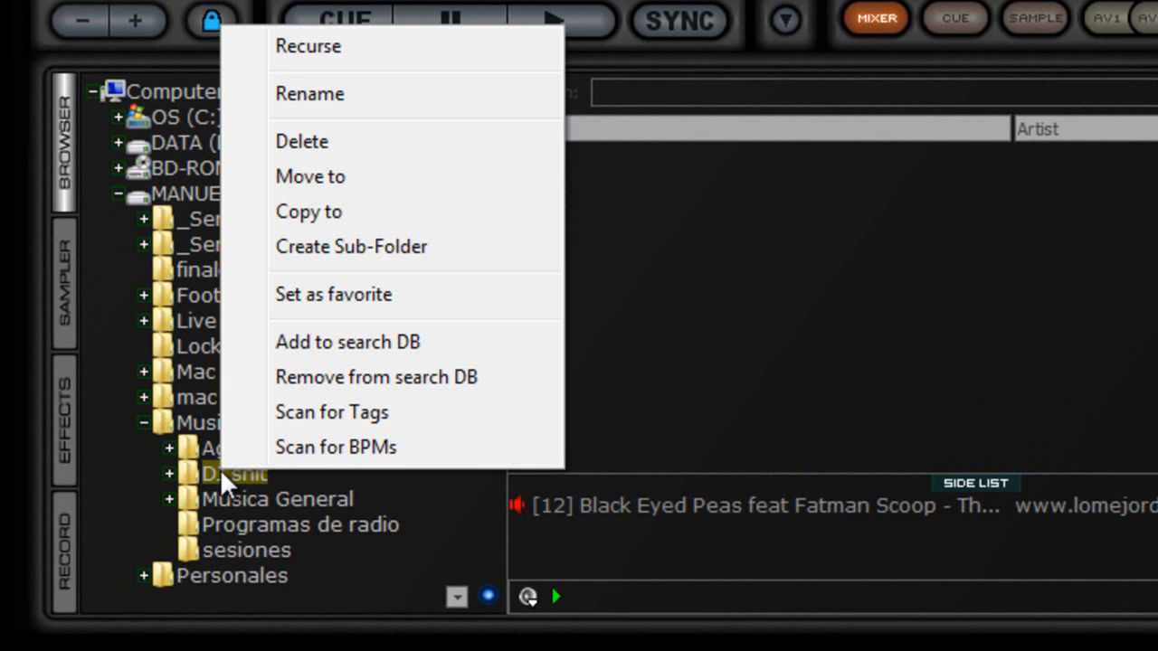
click(426, 348)
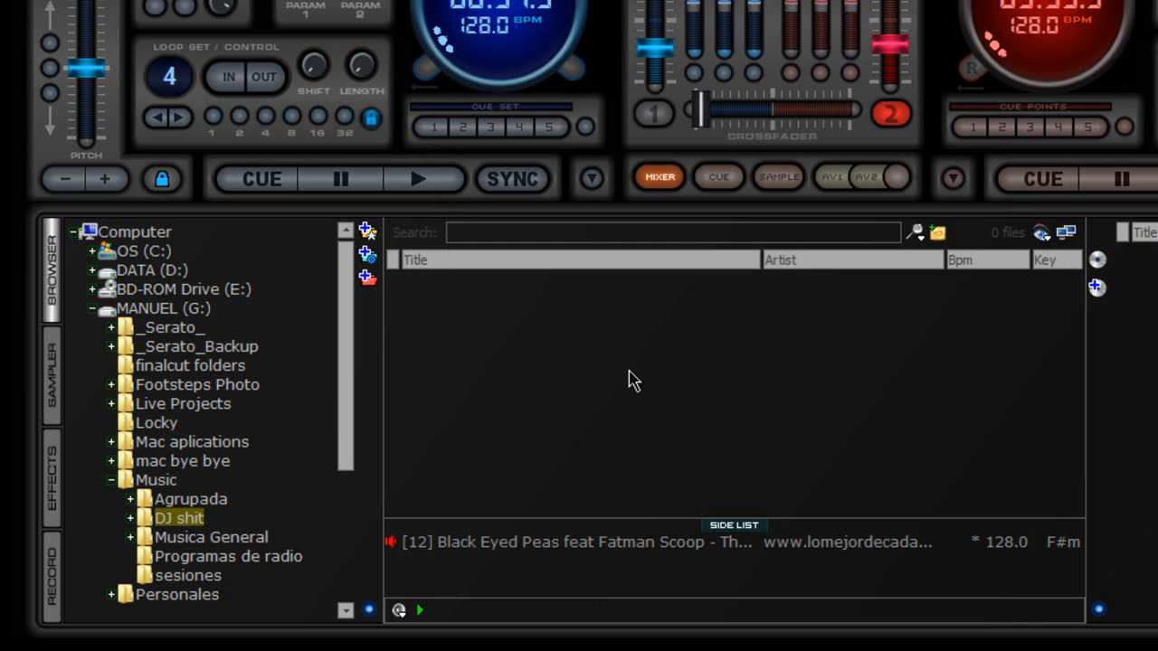
Step: Search 'whine' and load Whine Up (Party Club Remix) onto deck 2 via the side list
click(111, 480)
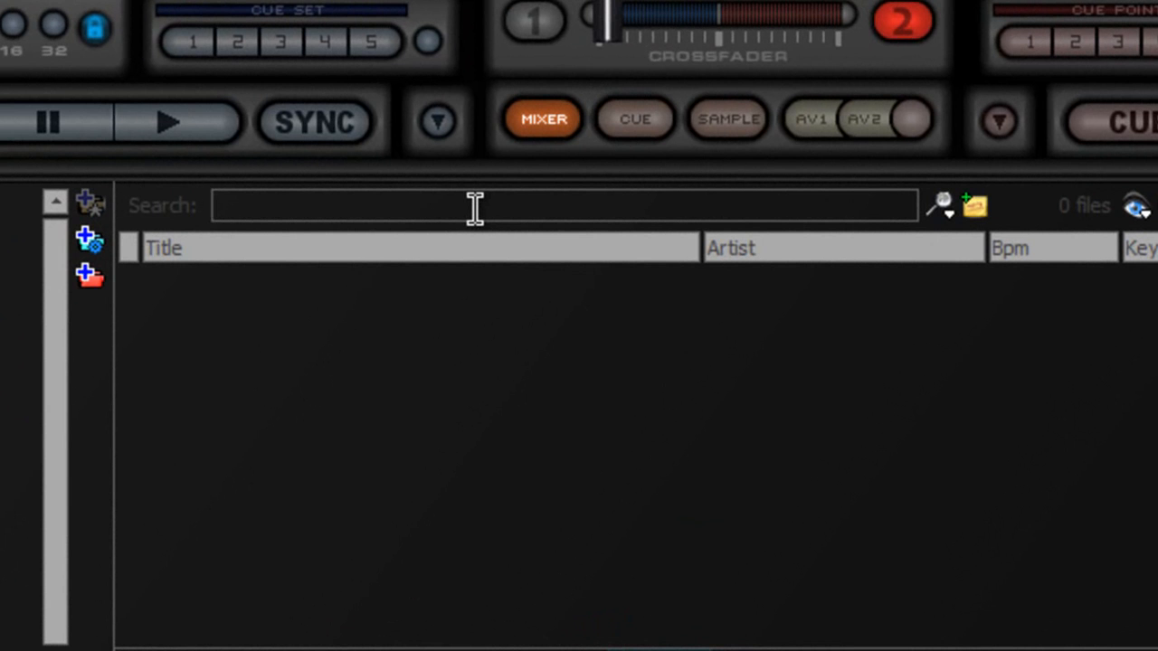
text(whine)
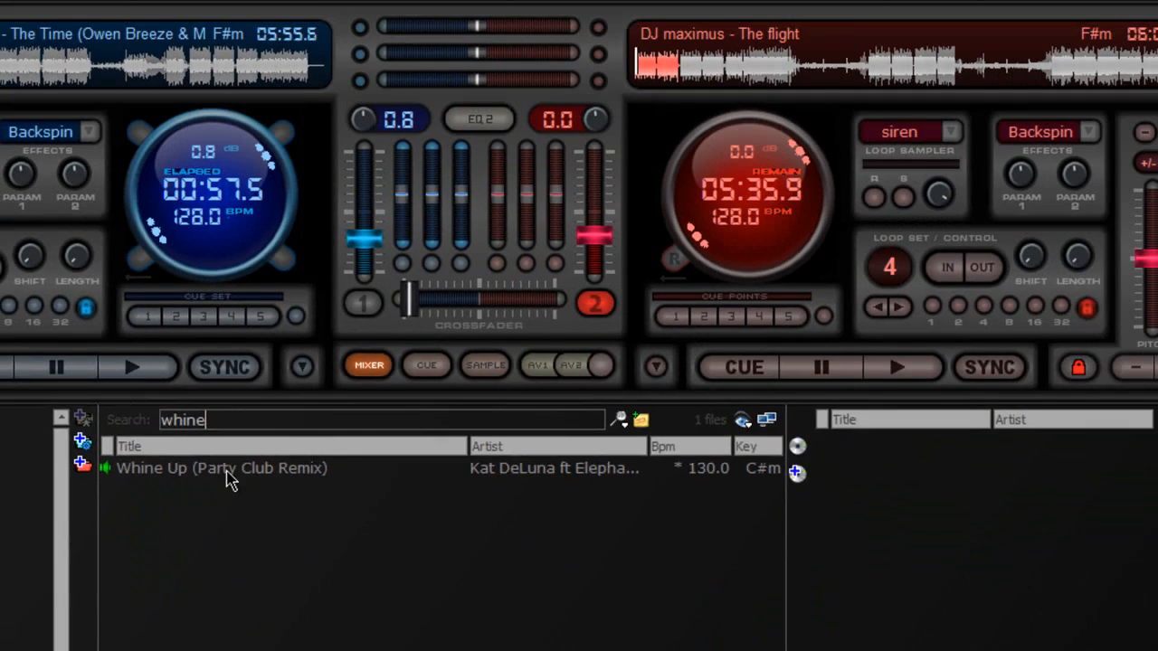
drag(314, 287, 524, 312)
drag(327, 516, 851, 572)
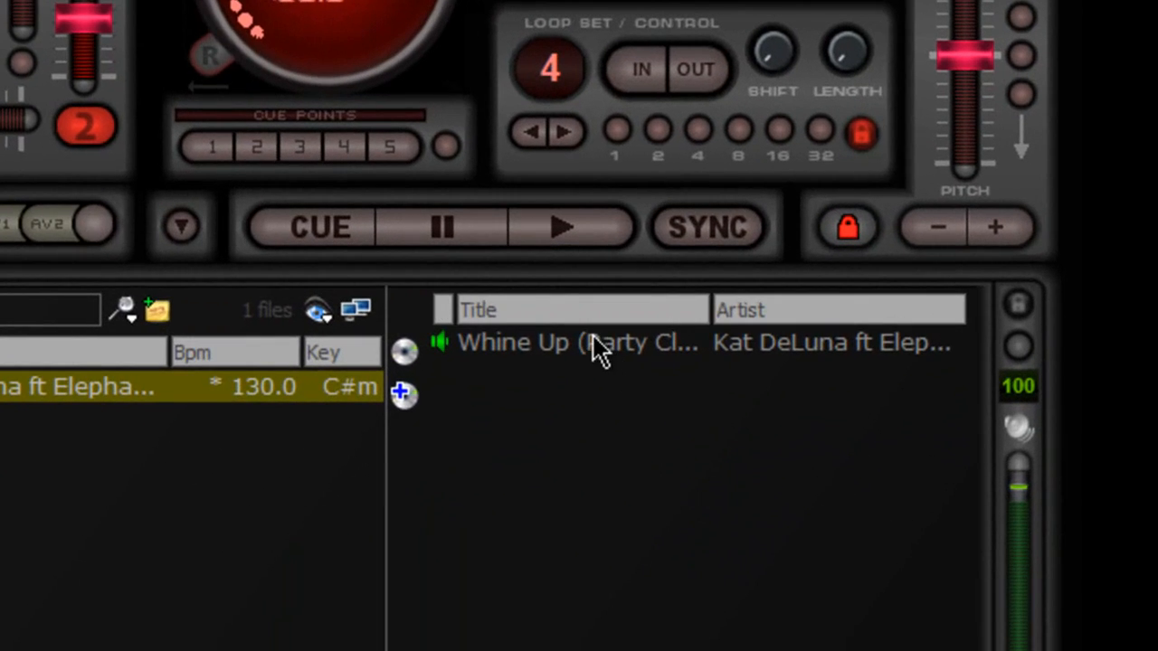
drag(747, 428, 607, 109)
drag(516, 121, 479, 127)
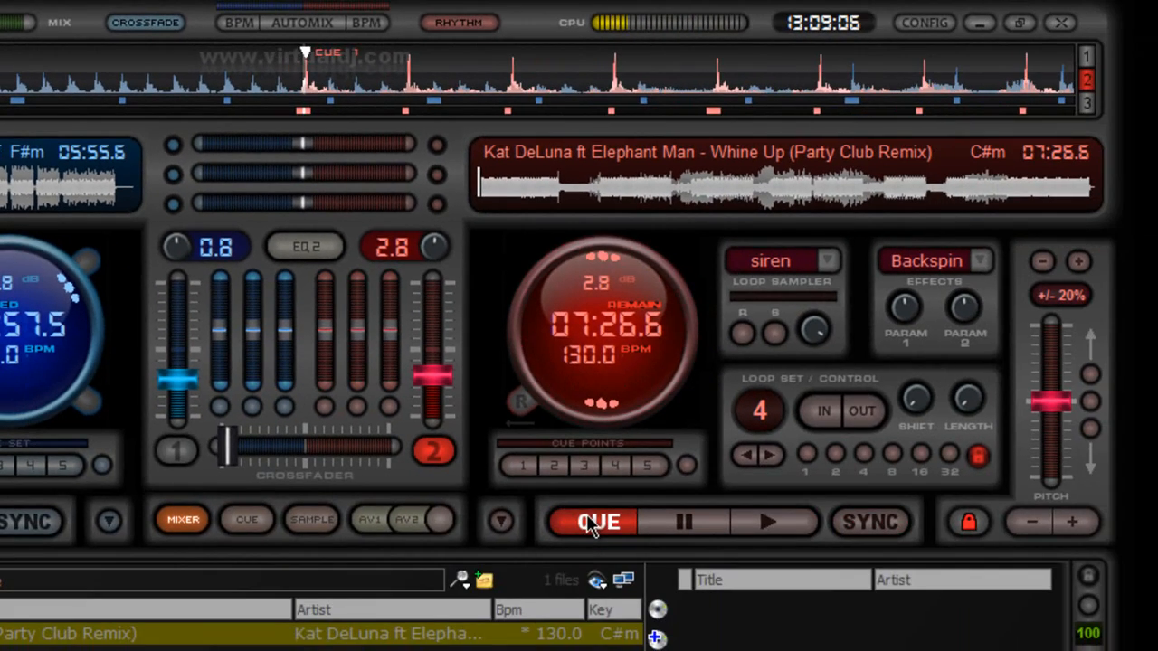
click(688, 608)
click(590, 524)
click(590, 525)
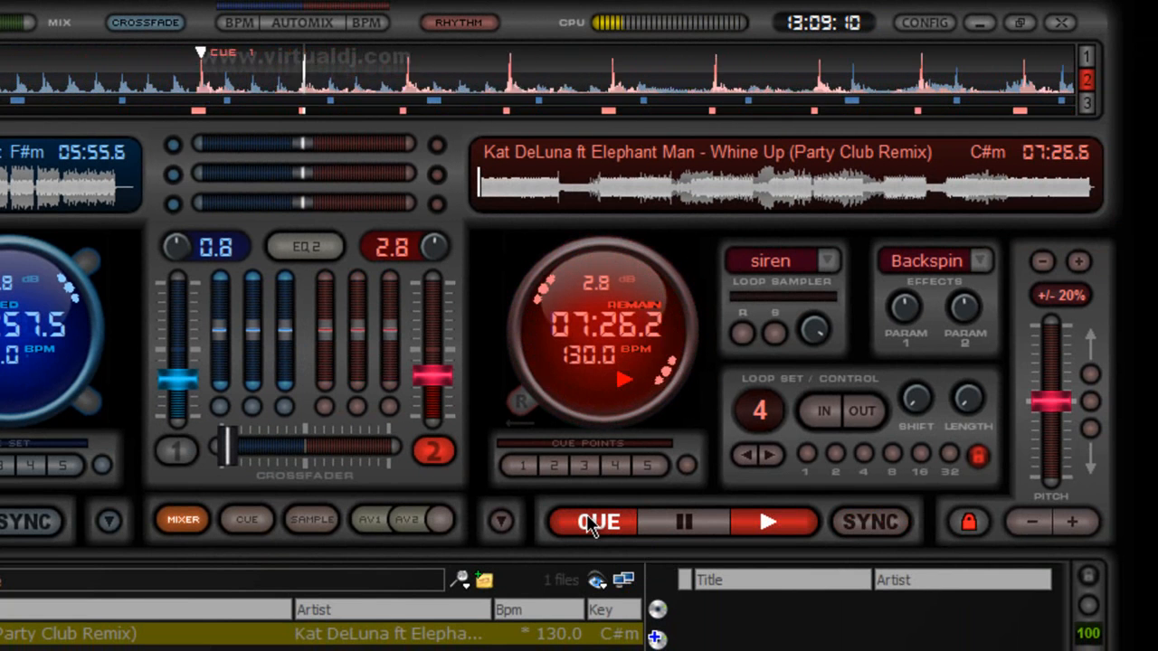
click(590, 525)
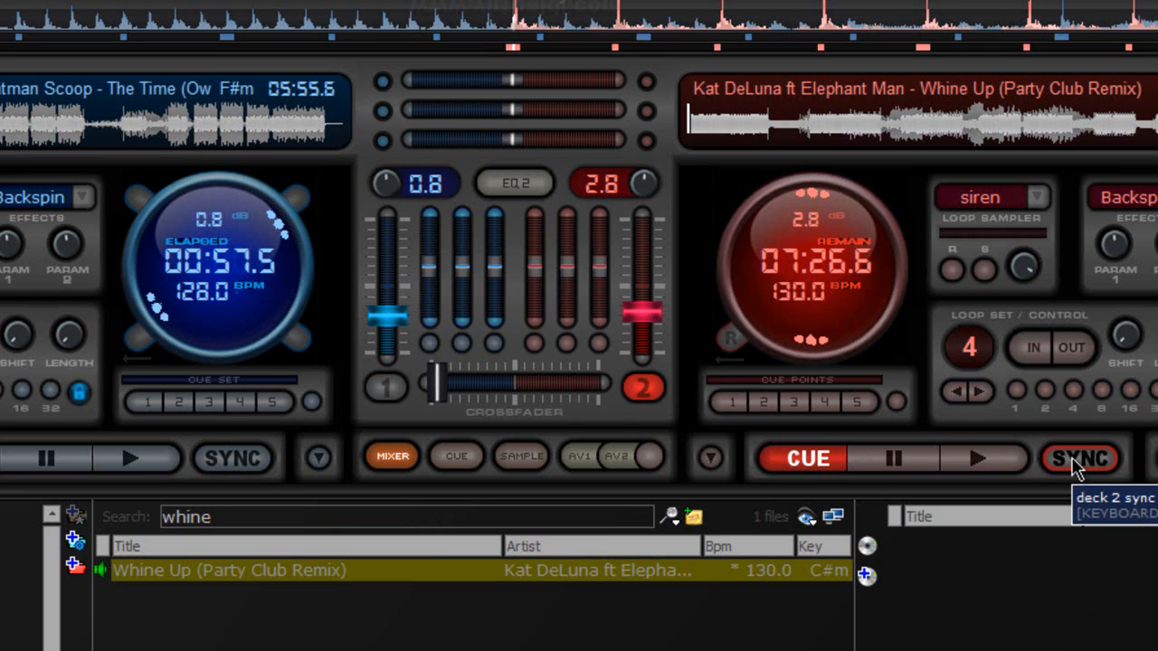
Step: Sync deck 1 to 130.0 BPM, cue and play it, then jump ahead in the track
click(224, 471)
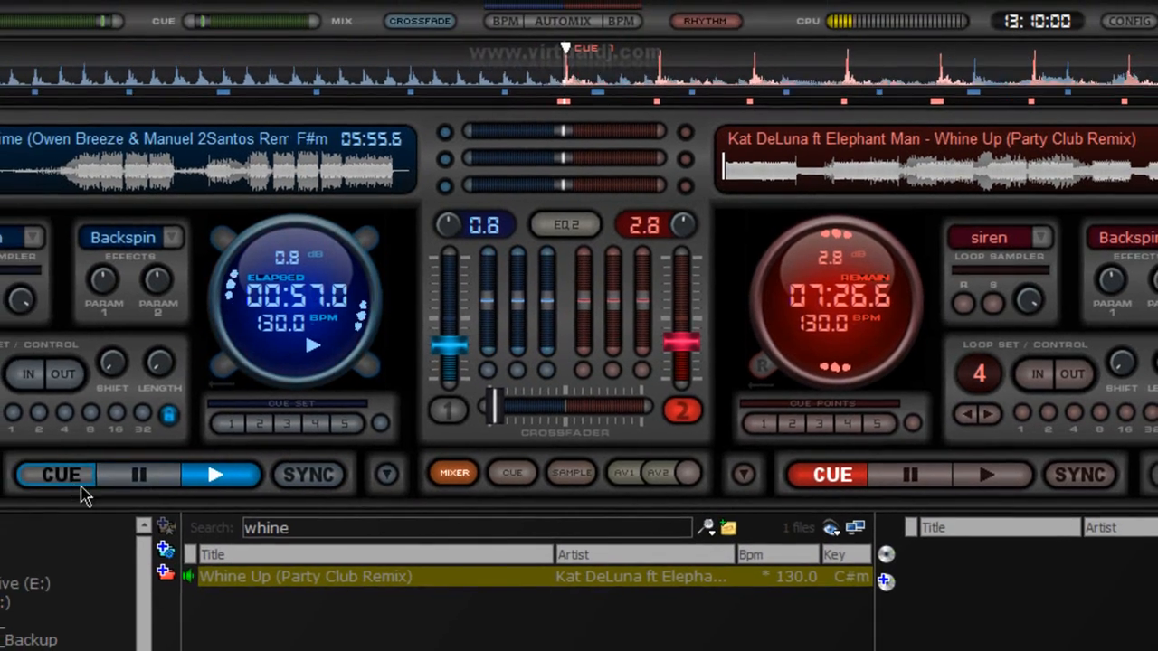
click(0, 468)
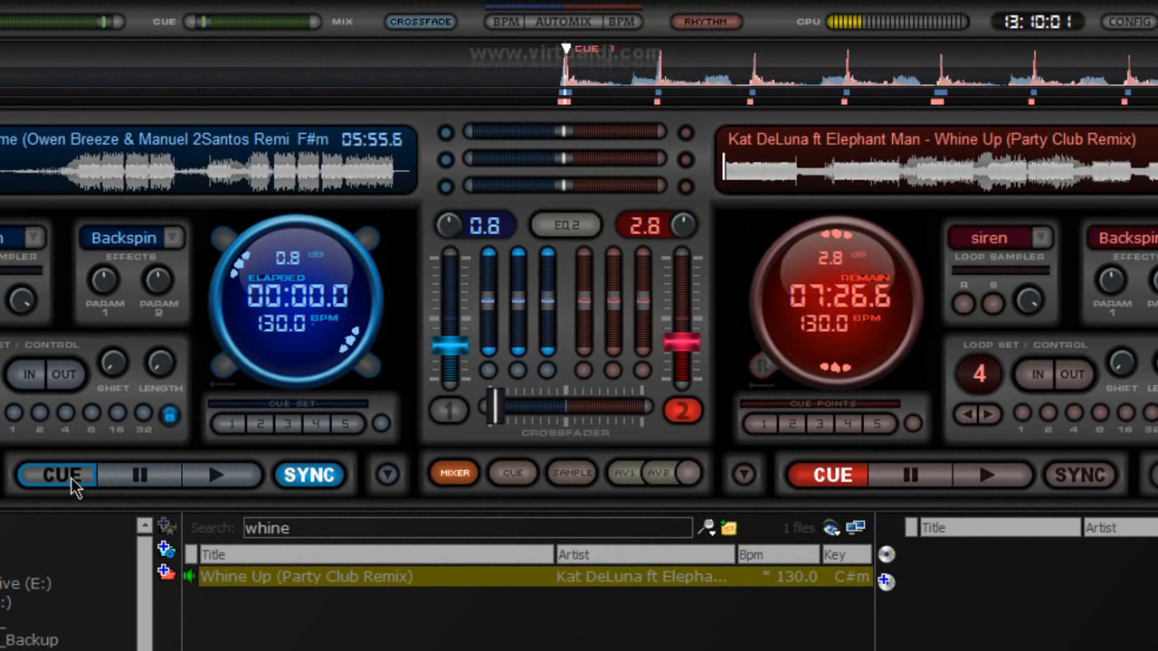
click(229, 488)
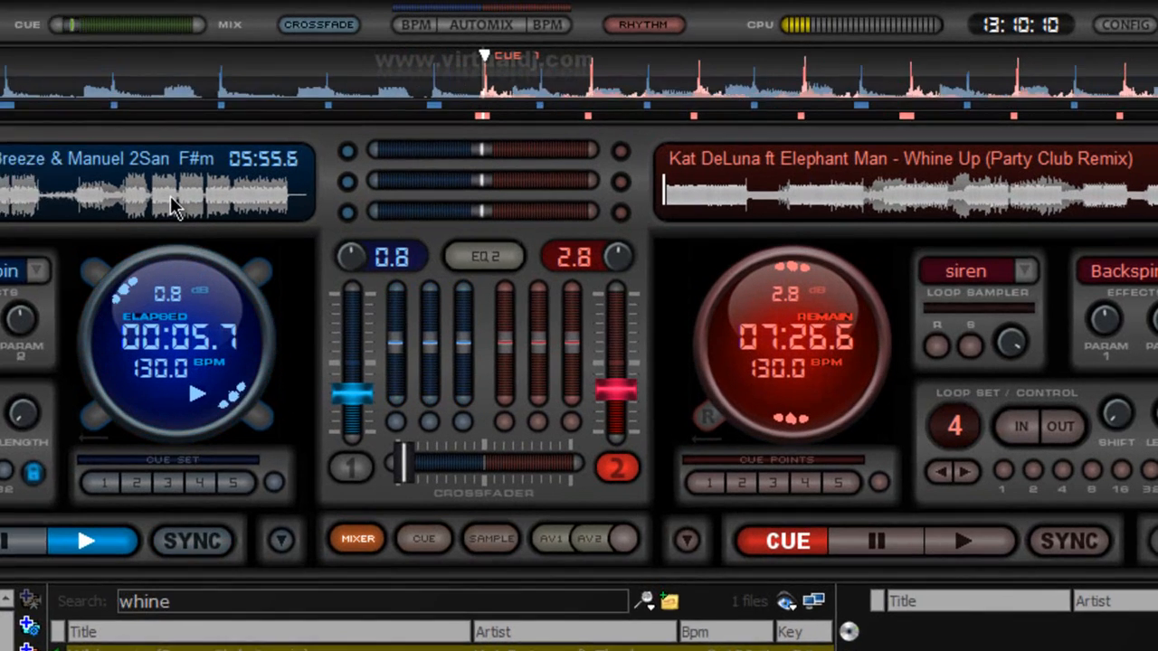
click(297, 181)
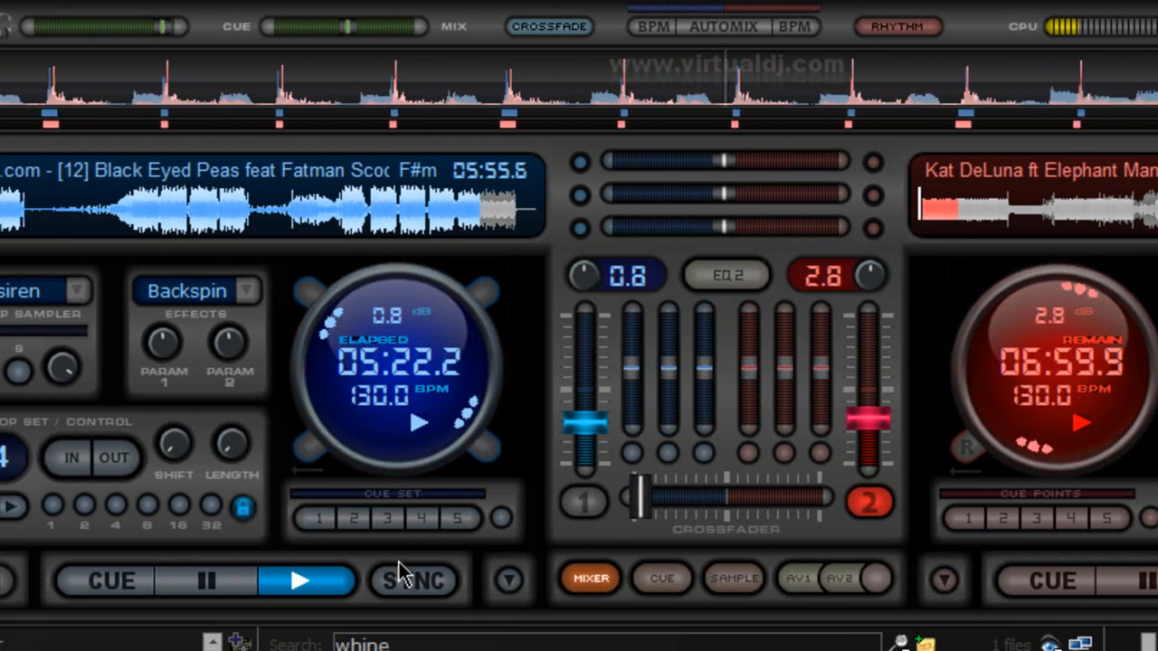
Step: Set 4-beat loops on both decks and sync deck 2's tempo to deck 1
click(114, 509)
click(1009, 201)
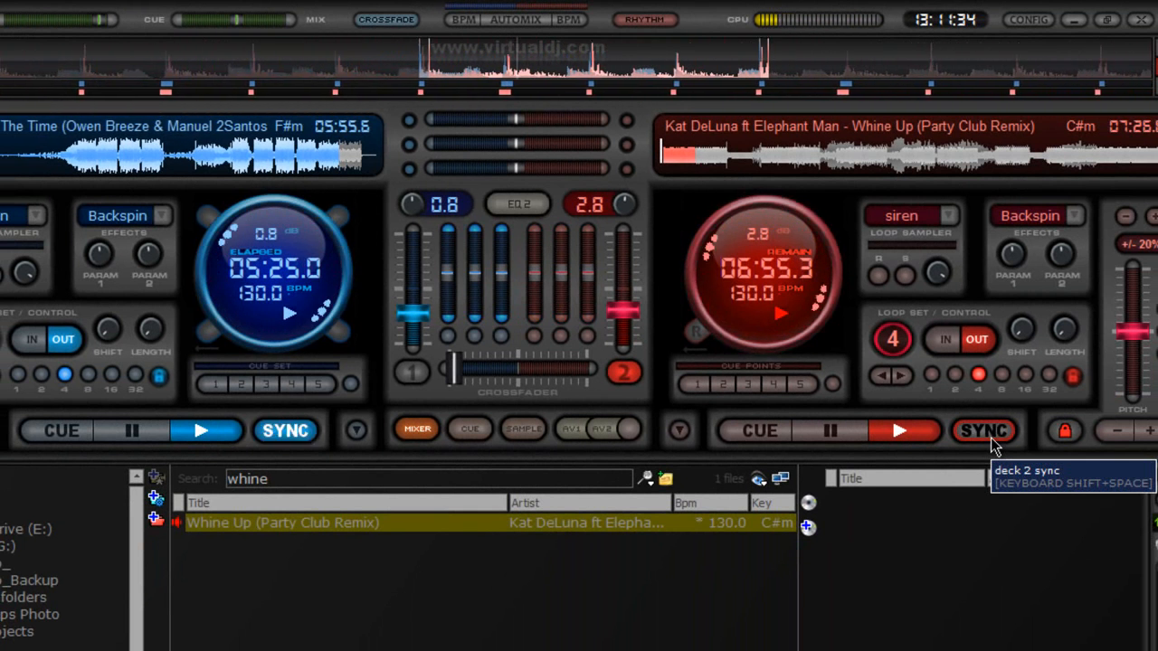
click(991, 437)
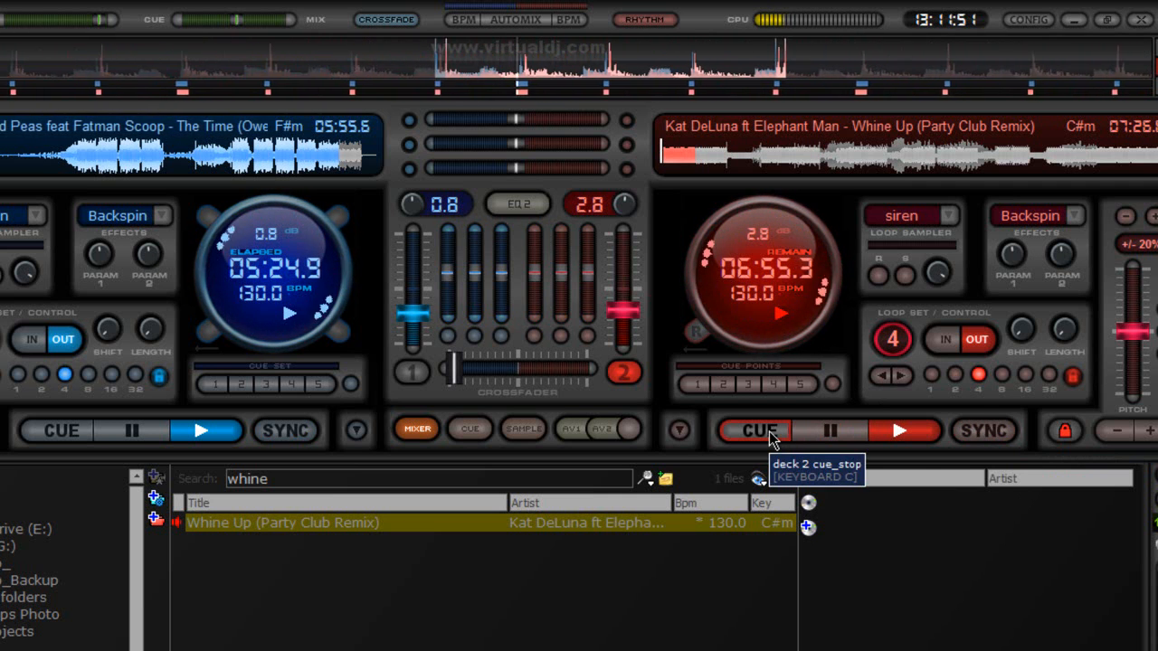
Step: Return deck 2 and deck 1 to their cue points and toggle the G: drive folder
click(770, 436)
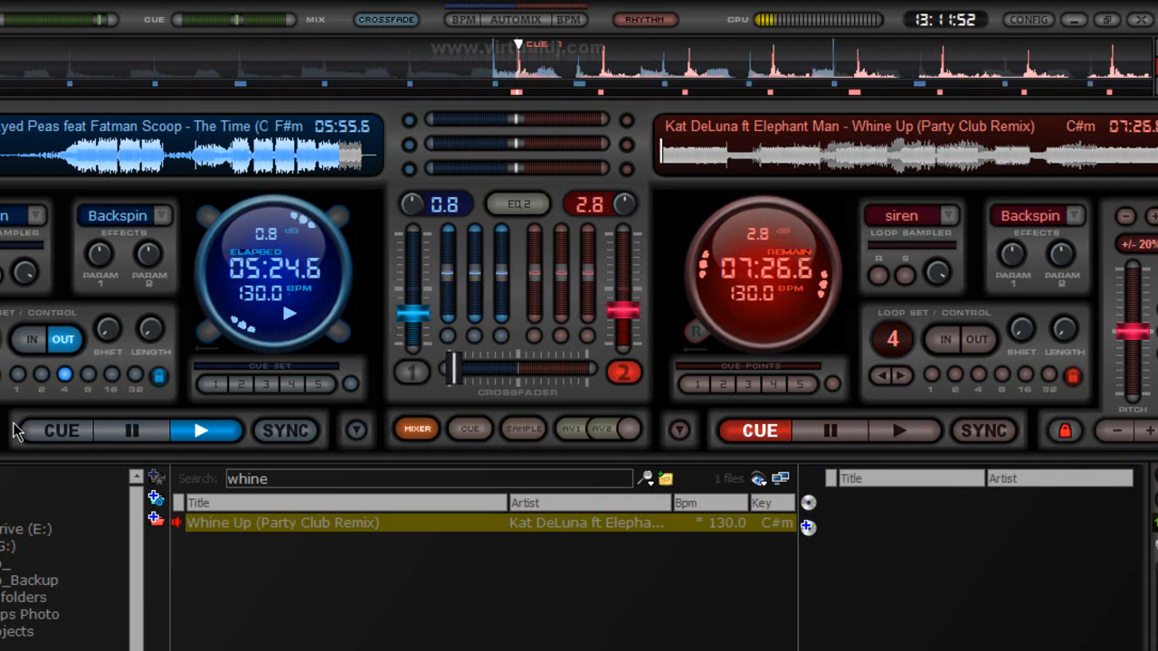
click(65, 444)
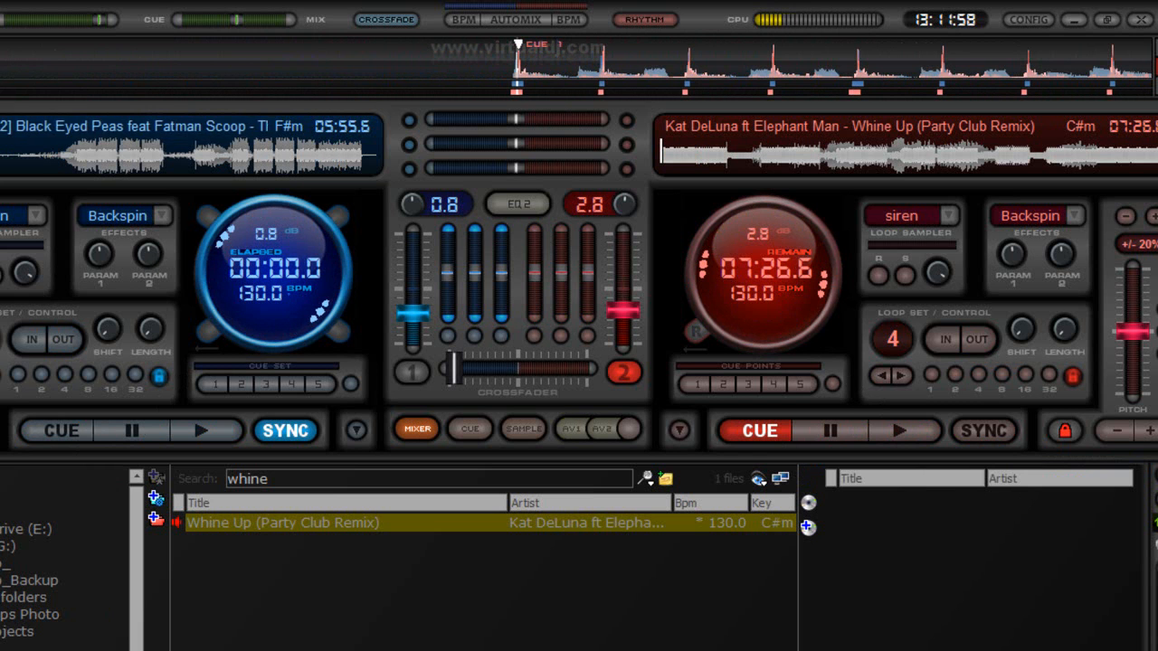
click(2, 546)
click(1, 547)
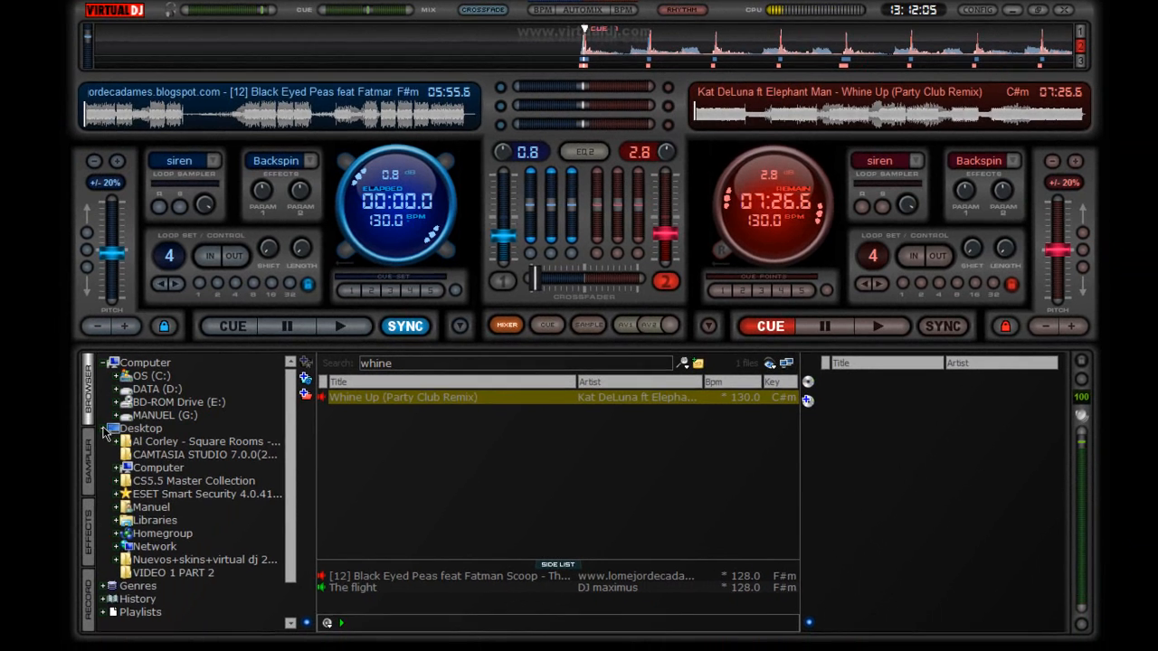
Step: Browse the House Y Electro and Latin house genre folders, then collapse Genres
click(102, 432)
click(155, 336)
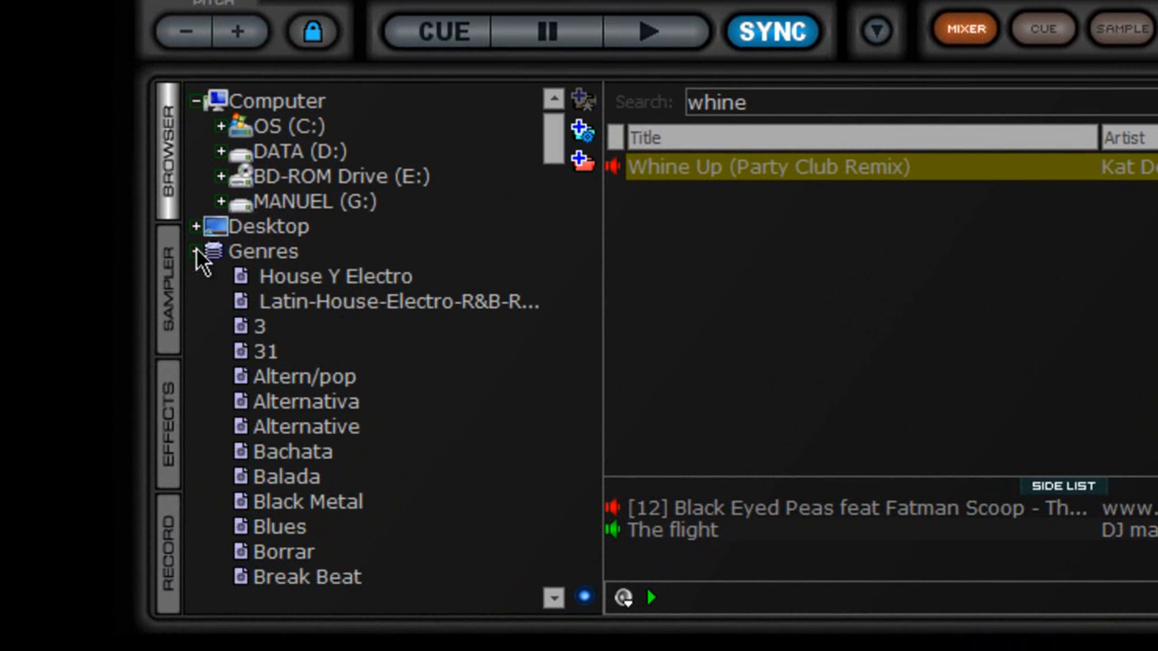
scroll(415, 325, down, 14)
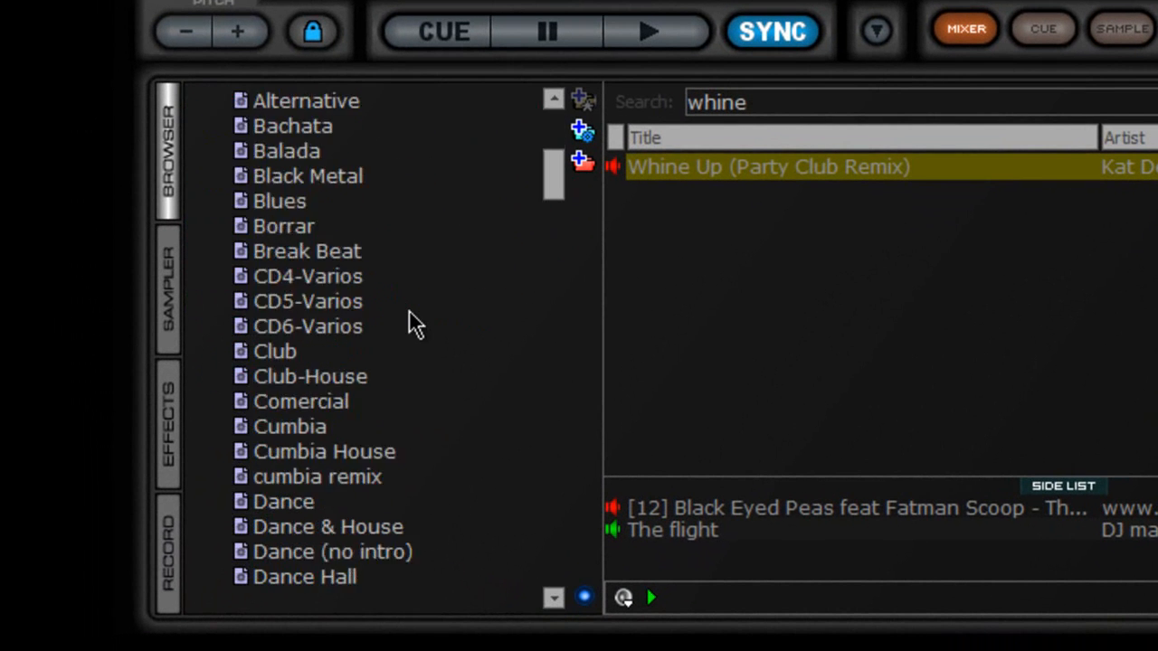
scroll(414, 326, up, 14)
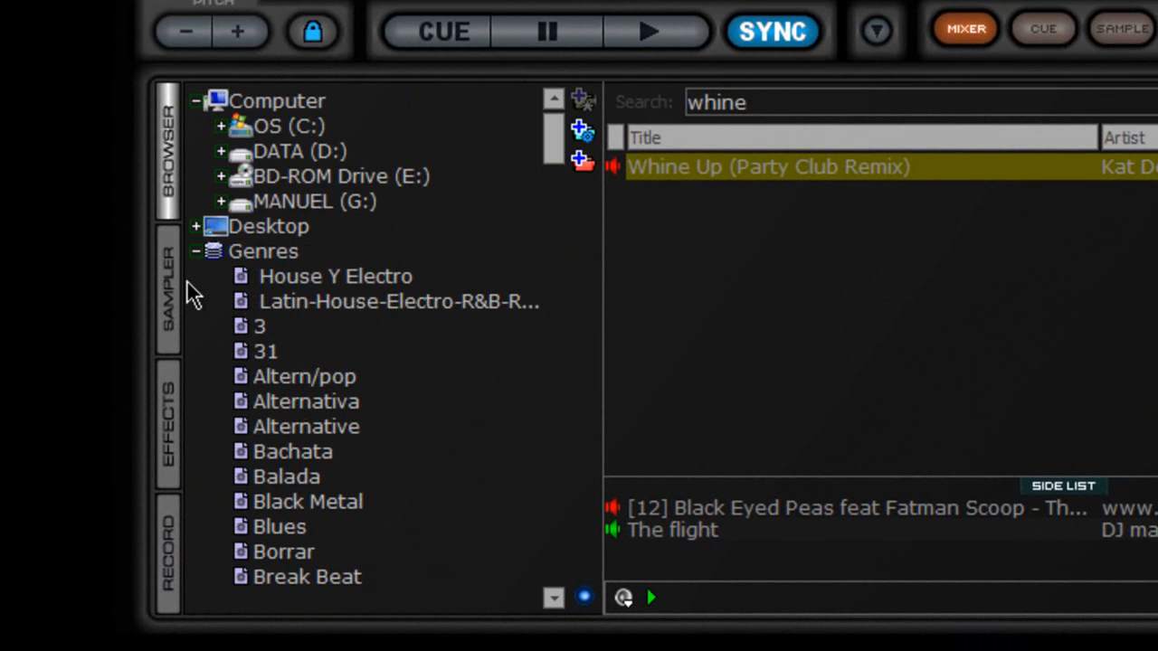
click(351, 280)
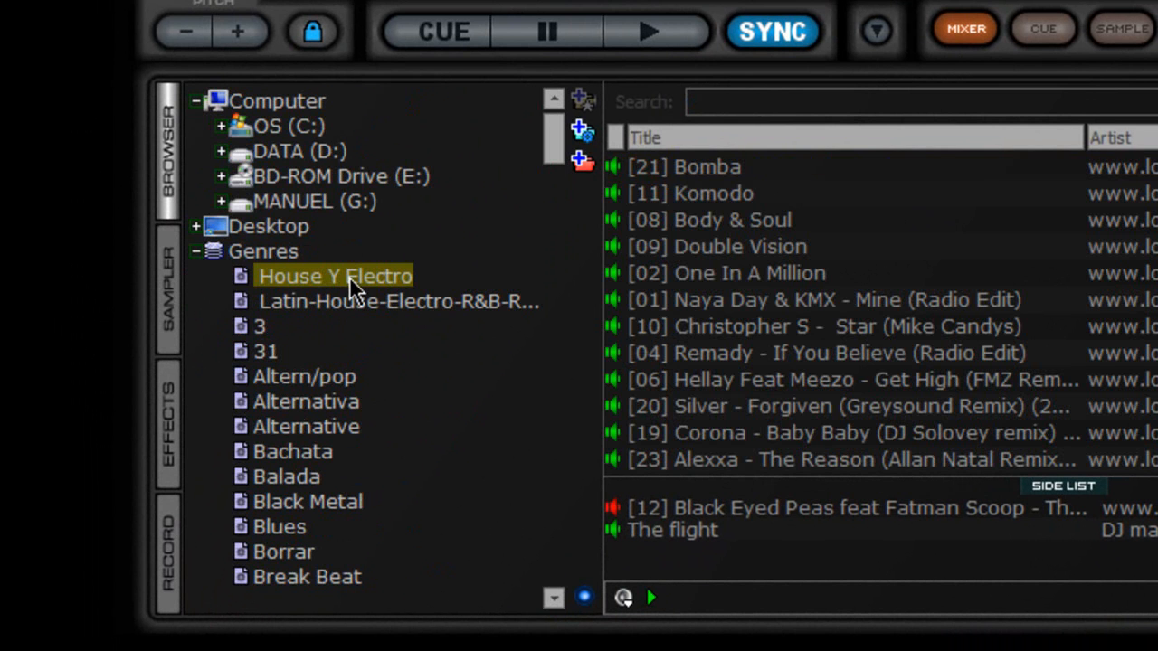
click(354, 303)
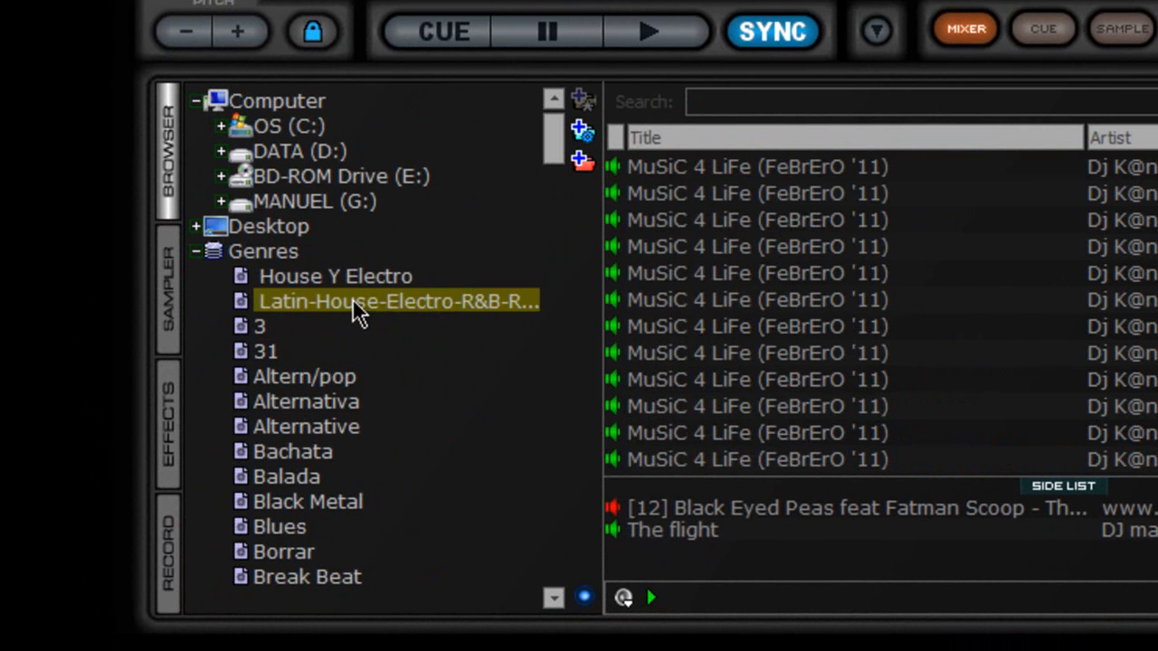
click(195, 253)
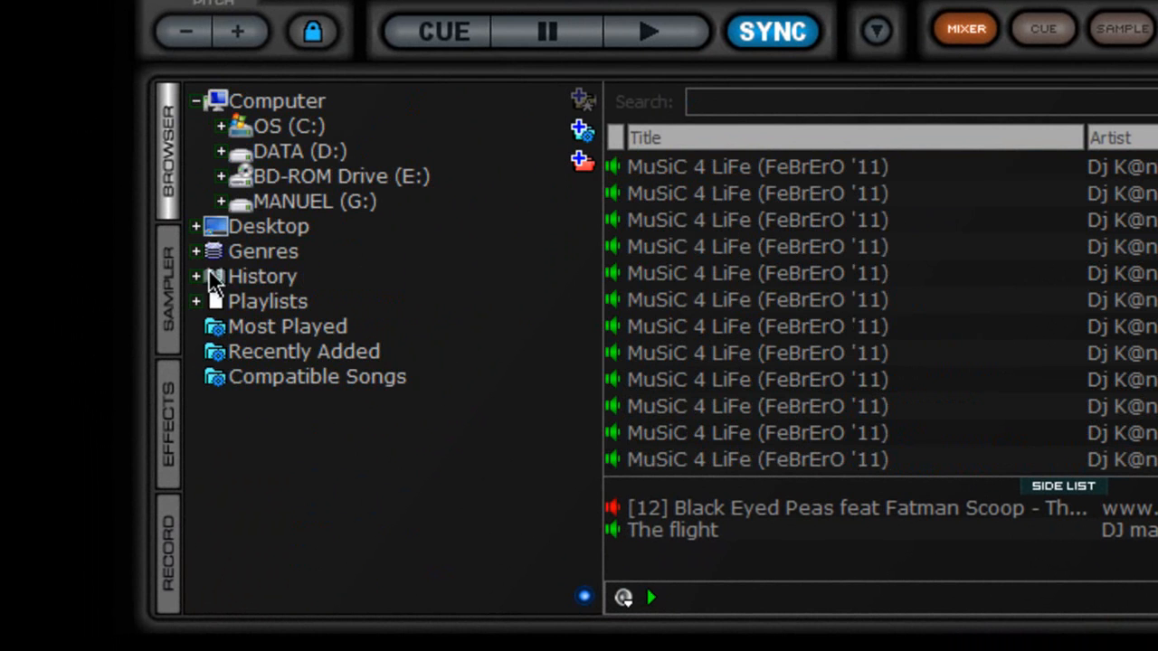
Step: Expand History and view the sessions from 2011-05-17 back to 2011-05-12
click(214, 275)
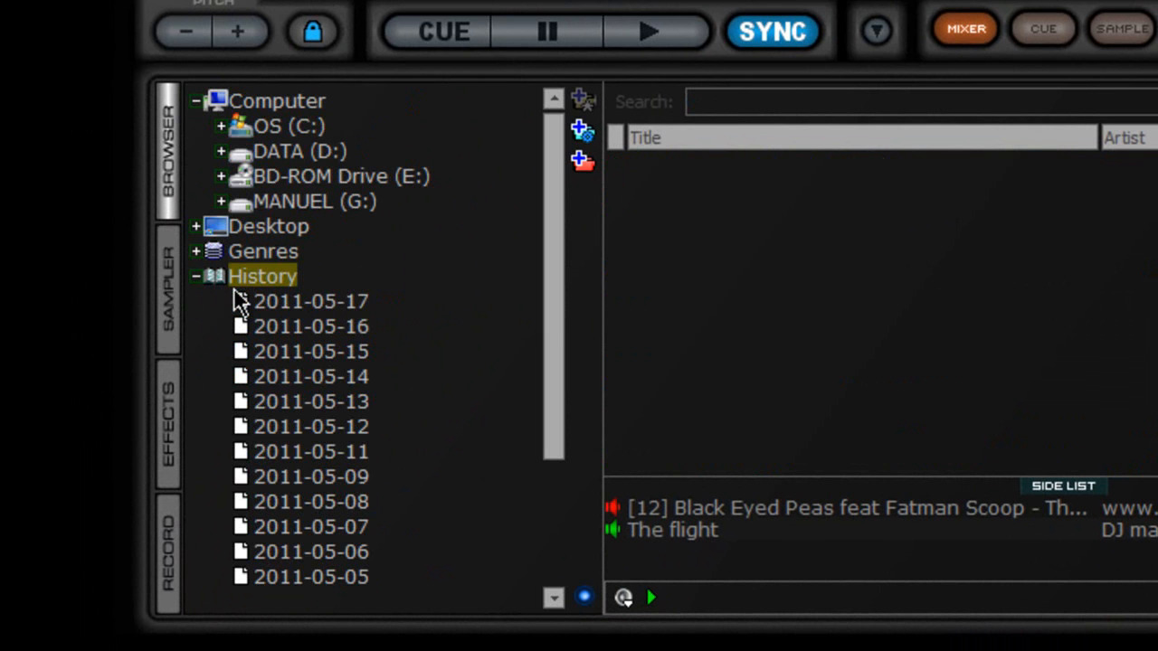
drag(560, 338, 570, 486)
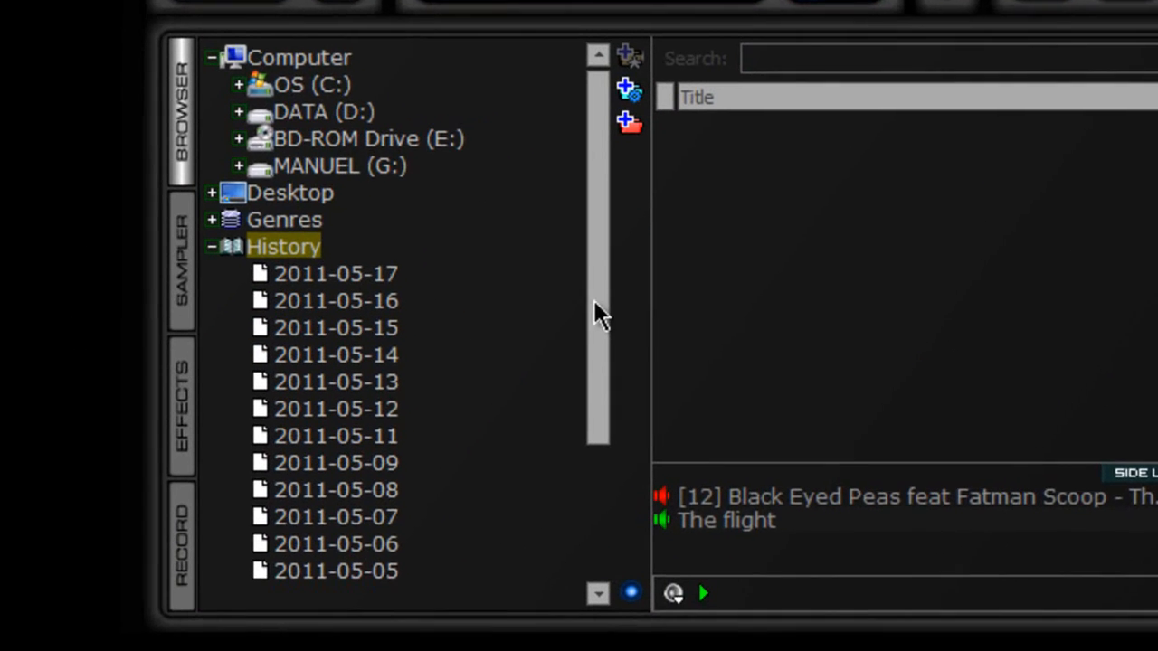
drag(645, 446, 633, 394)
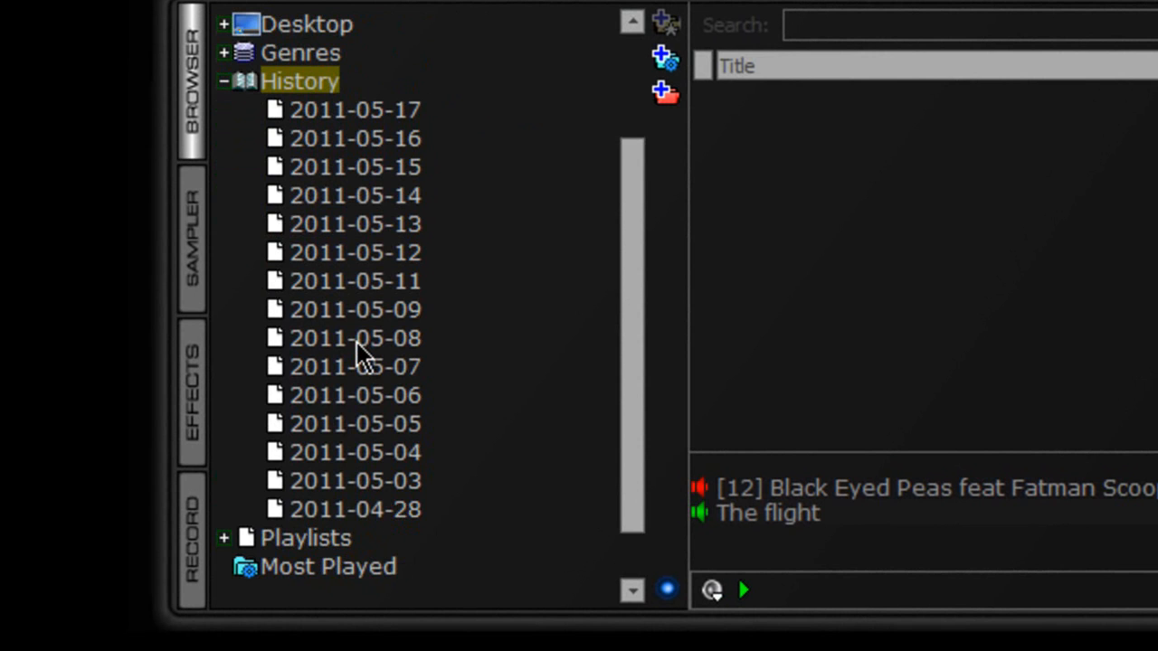
click(402, 115)
click(385, 143)
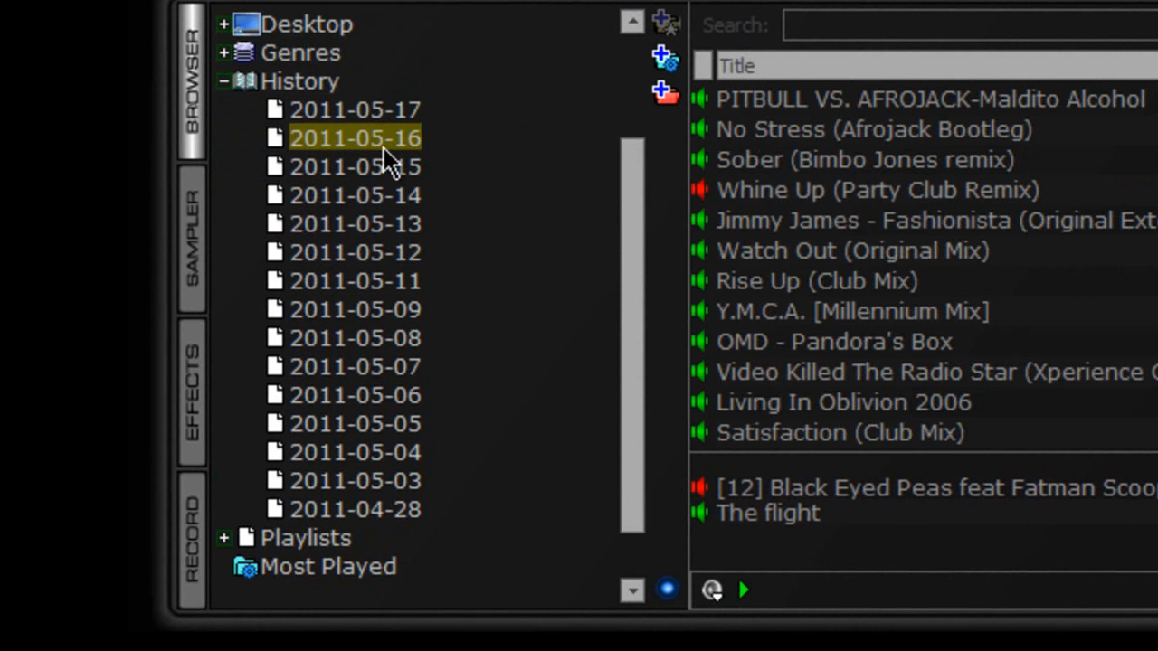
click(385, 168)
click(386, 194)
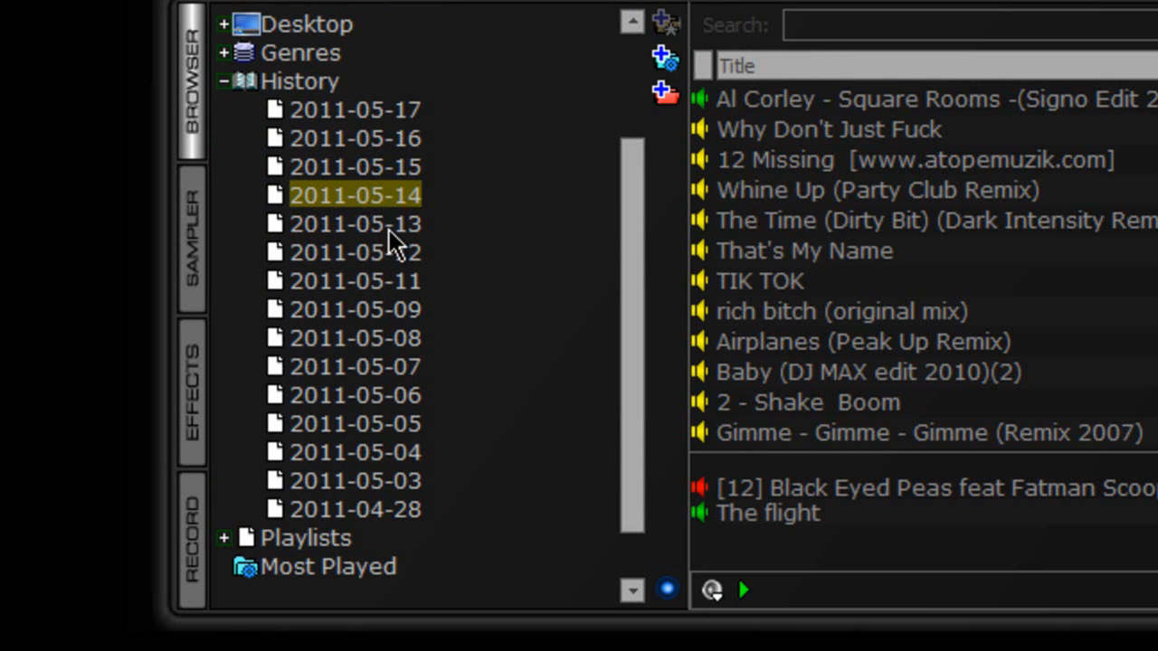
click(395, 225)
click(395, 255)
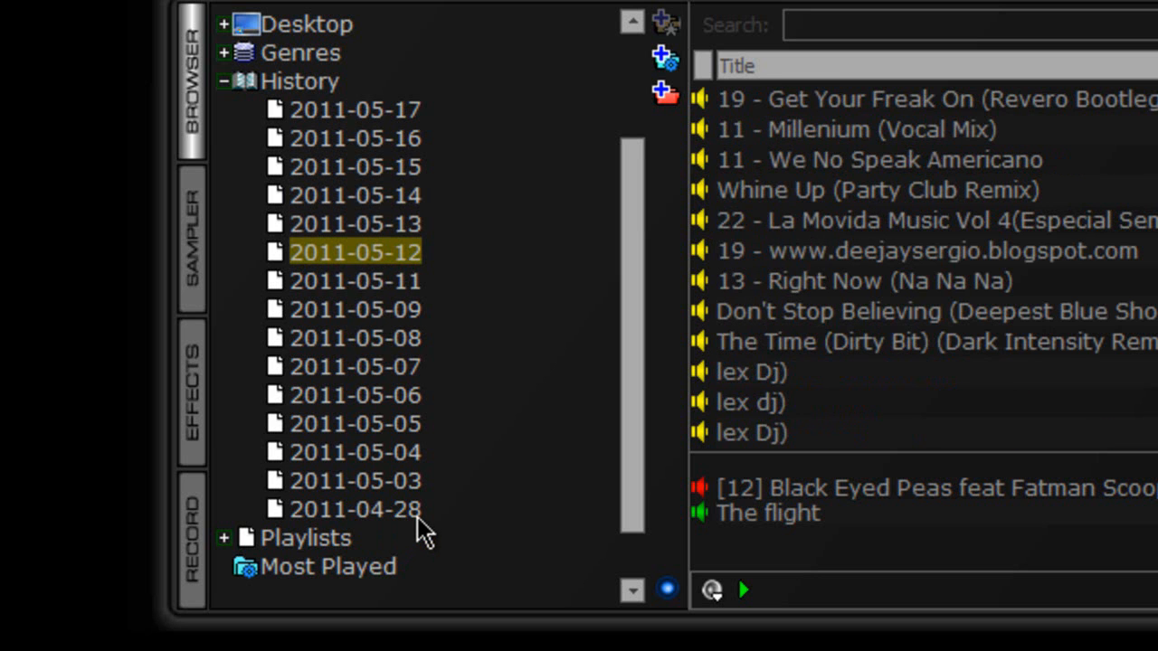
Step: View the 2011-04-28 session, revisit 2011-05-12 and 2011-05-17, then select 2011-04-28
click(411, 516)
click(363, 263)
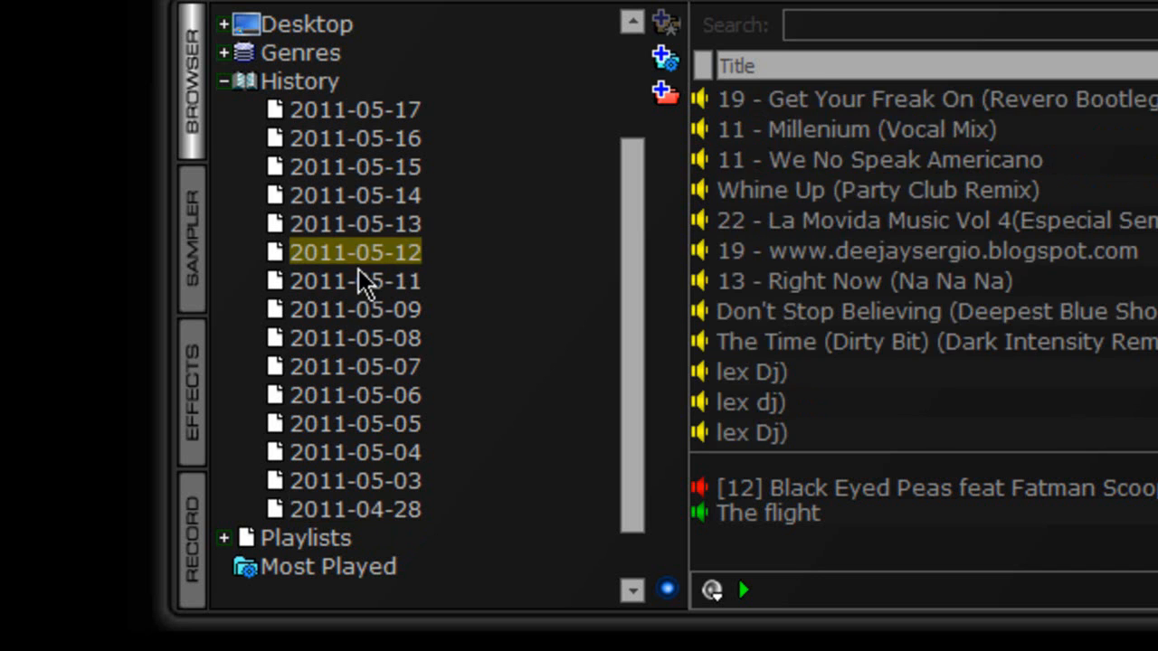
click(375, 114)
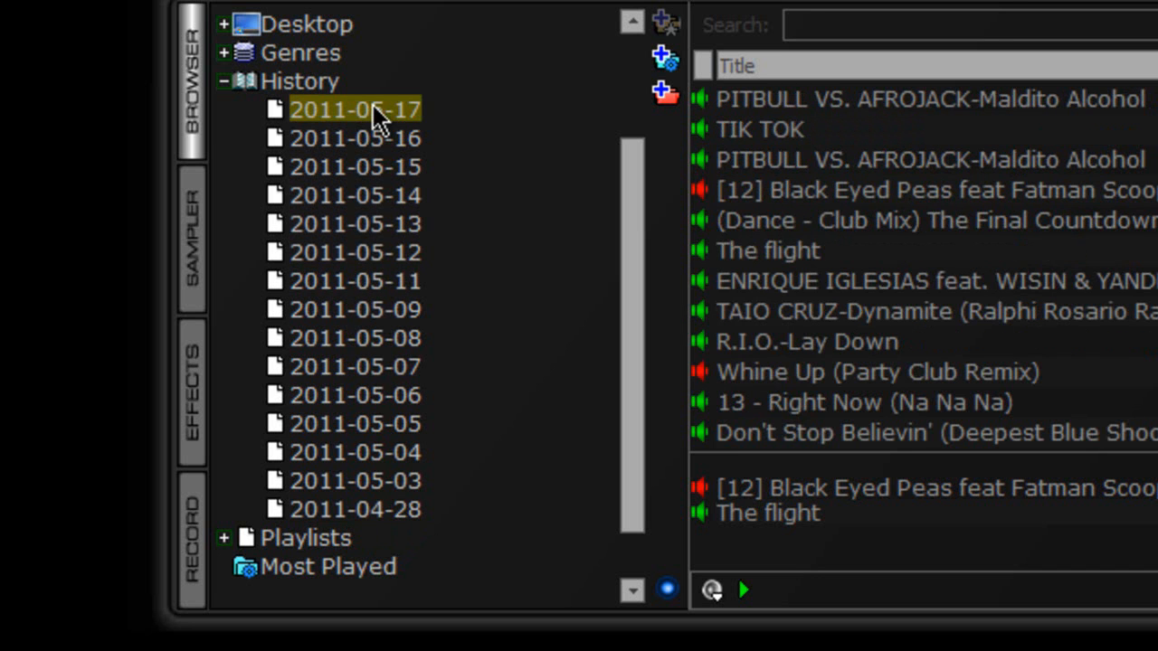
click(225, 83)
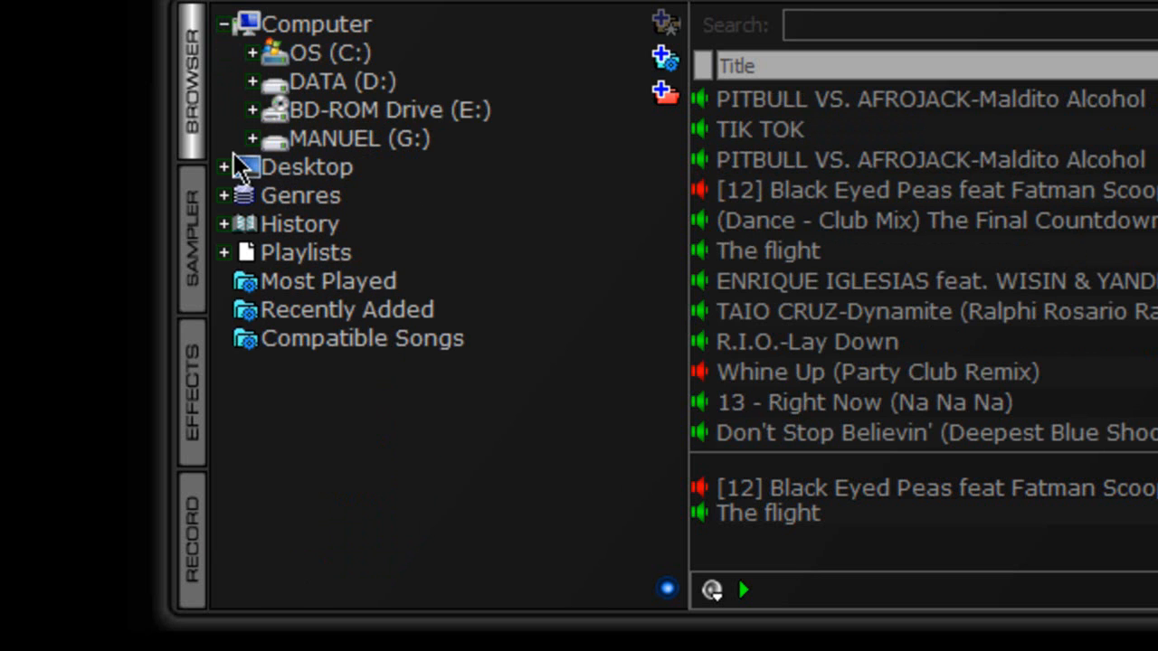
click(225, 226)
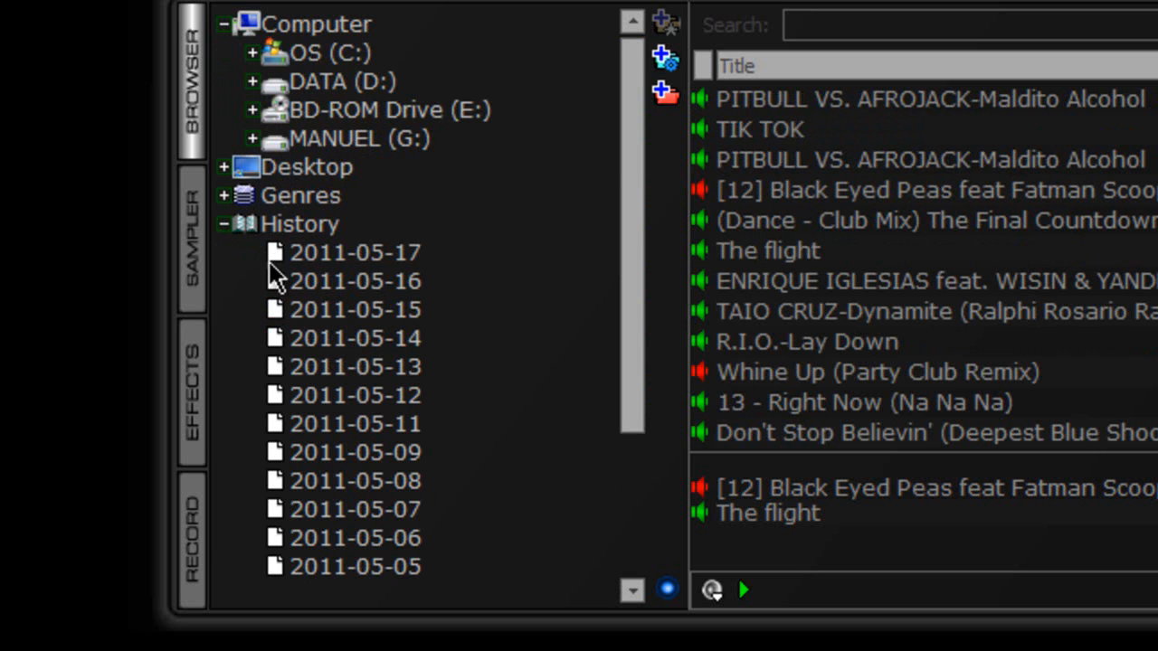
click(403, 453)
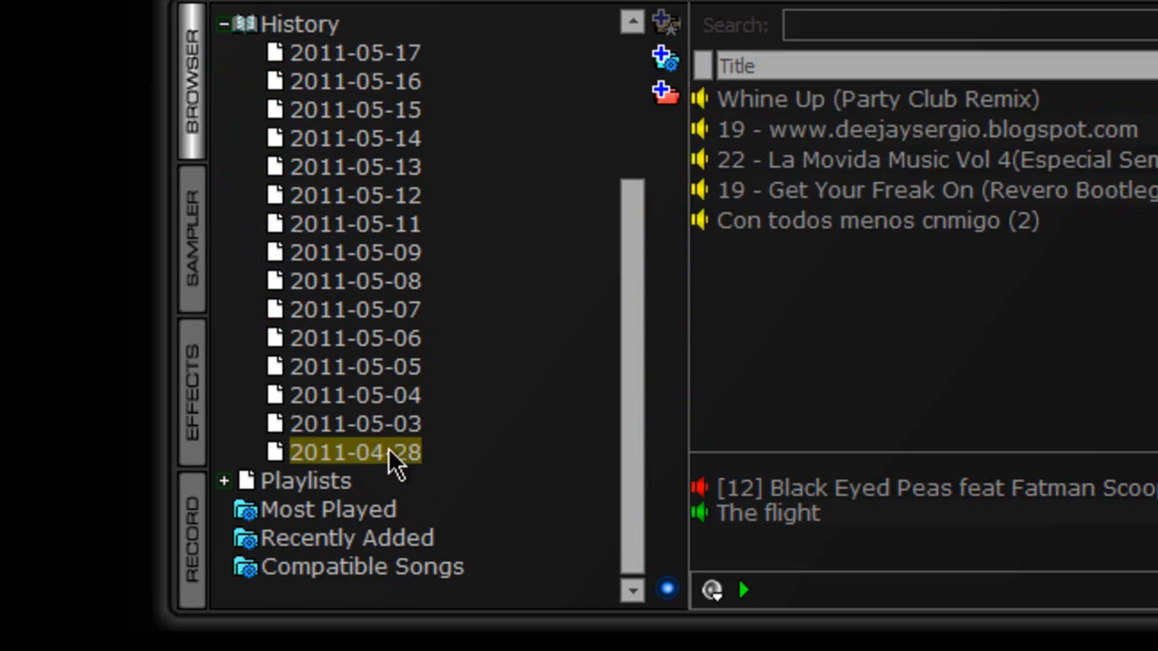
Step: Delete the 2011-04-28 history session and confirm moving its file to the Recycle Bin
right_click(402, 453)
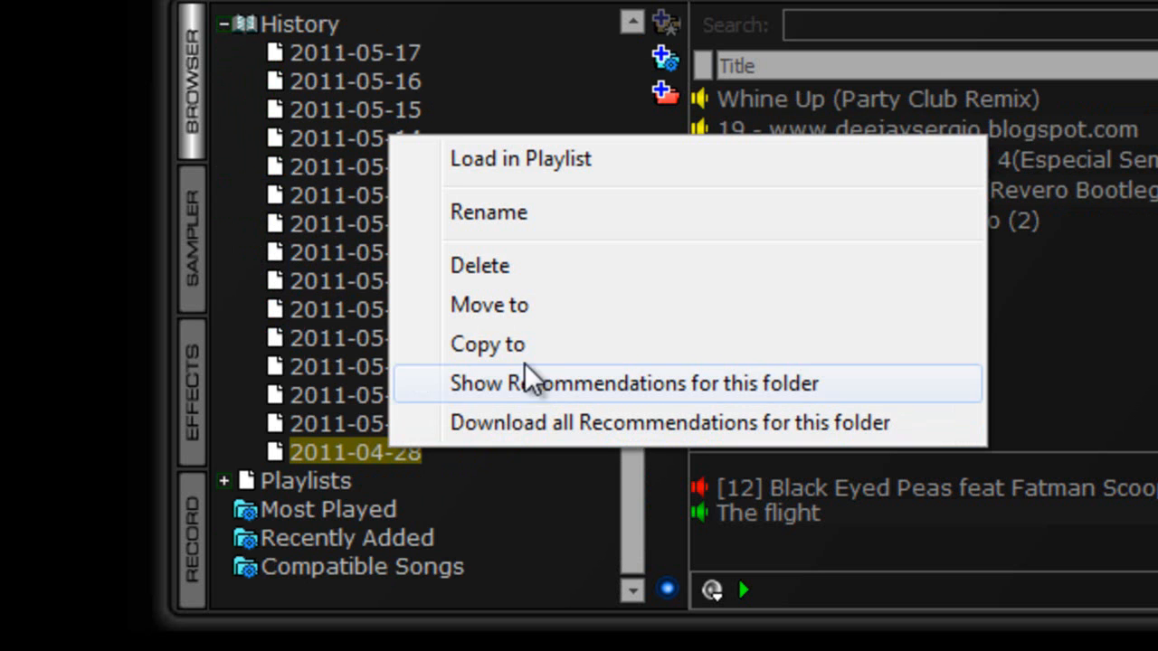
click(597, 266)
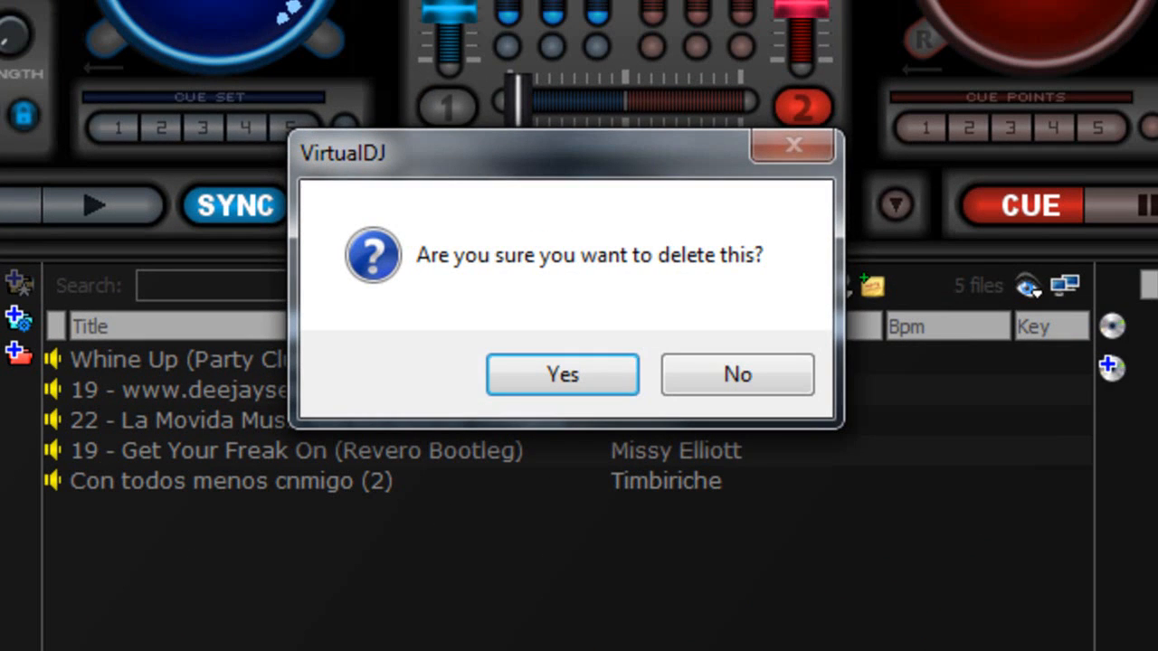
click(597, 365)
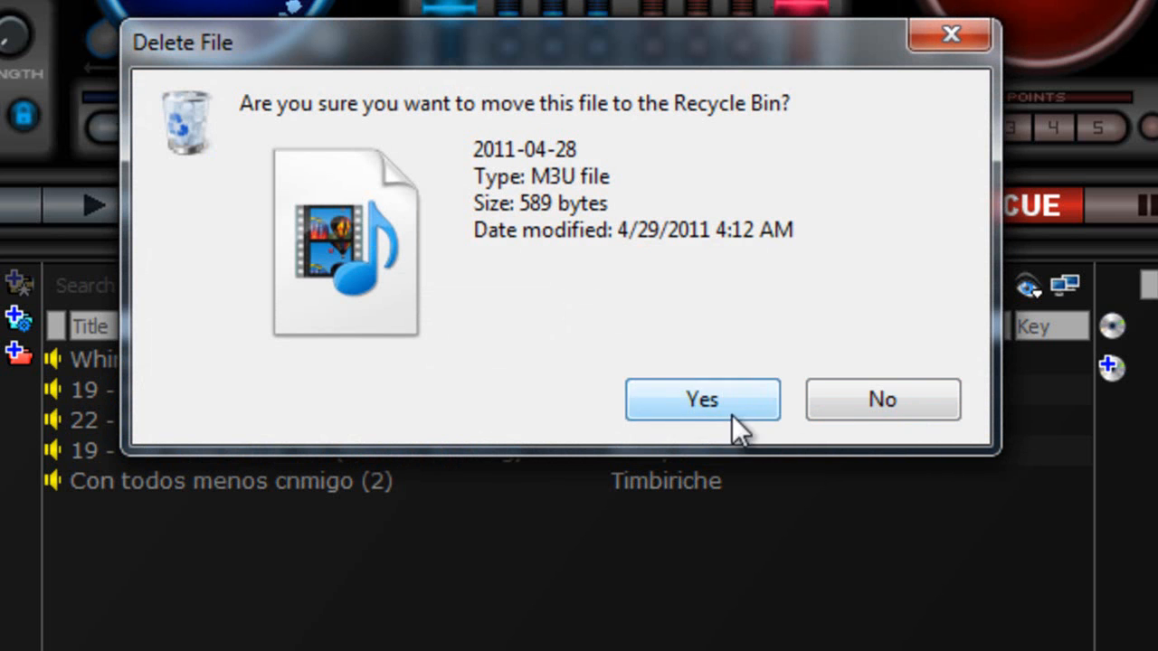
click(733, 414)
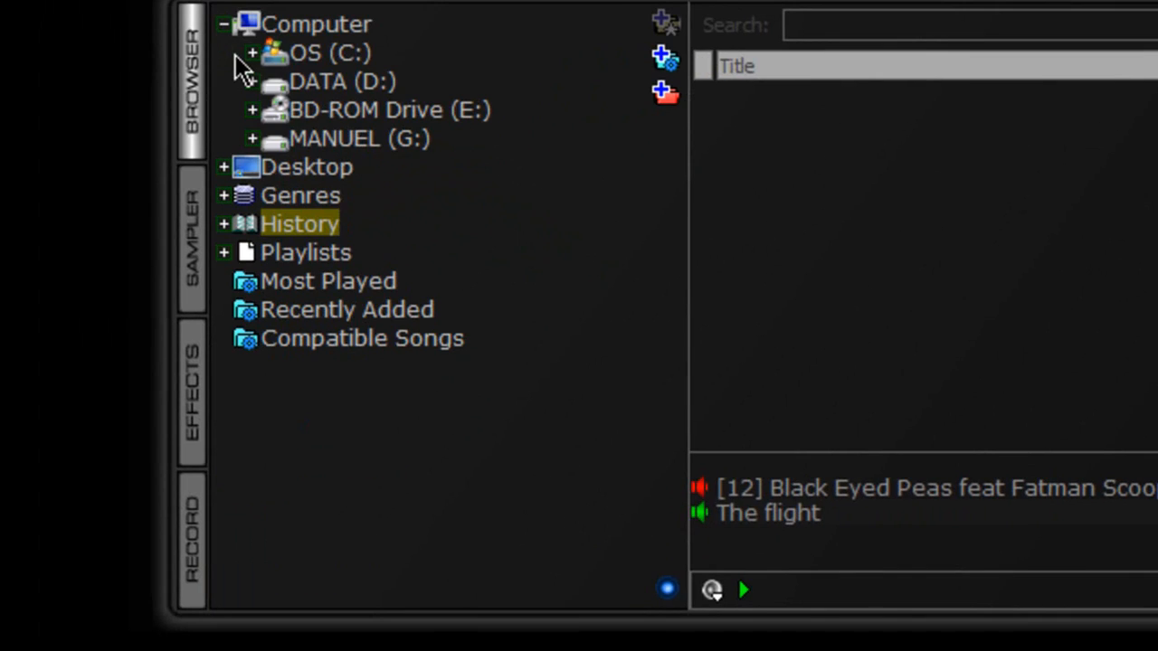
Step: View the apok playlist, then Most Played, Recently Added and the 727-song Compatible Songs list
click(223, 254)
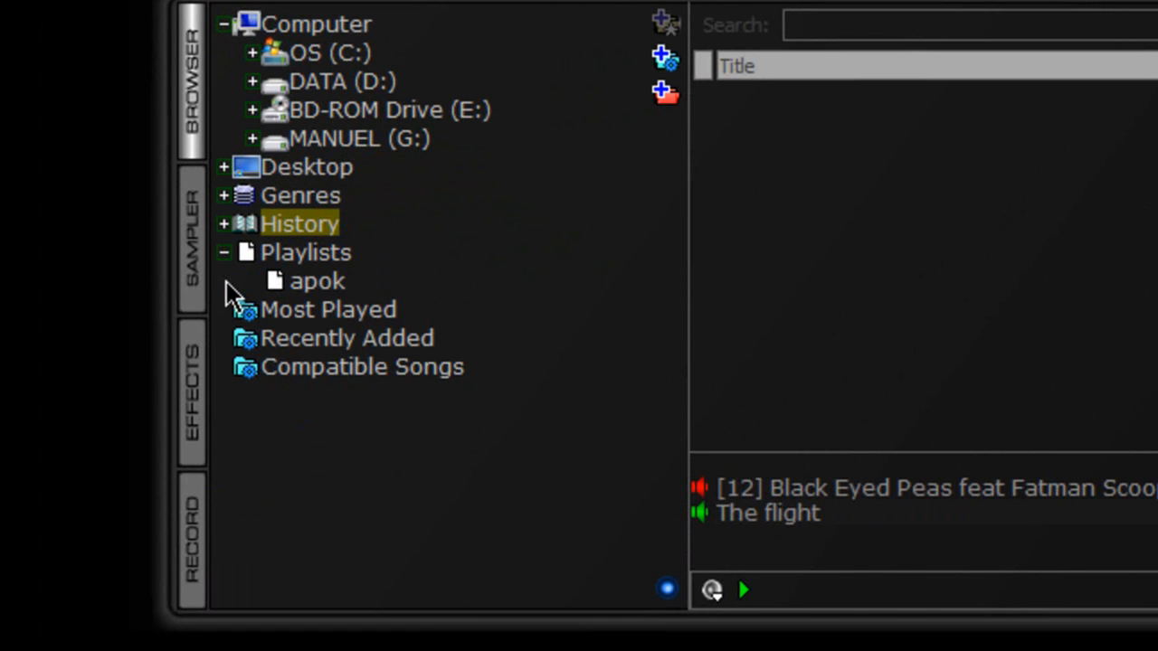
click(299, 284)
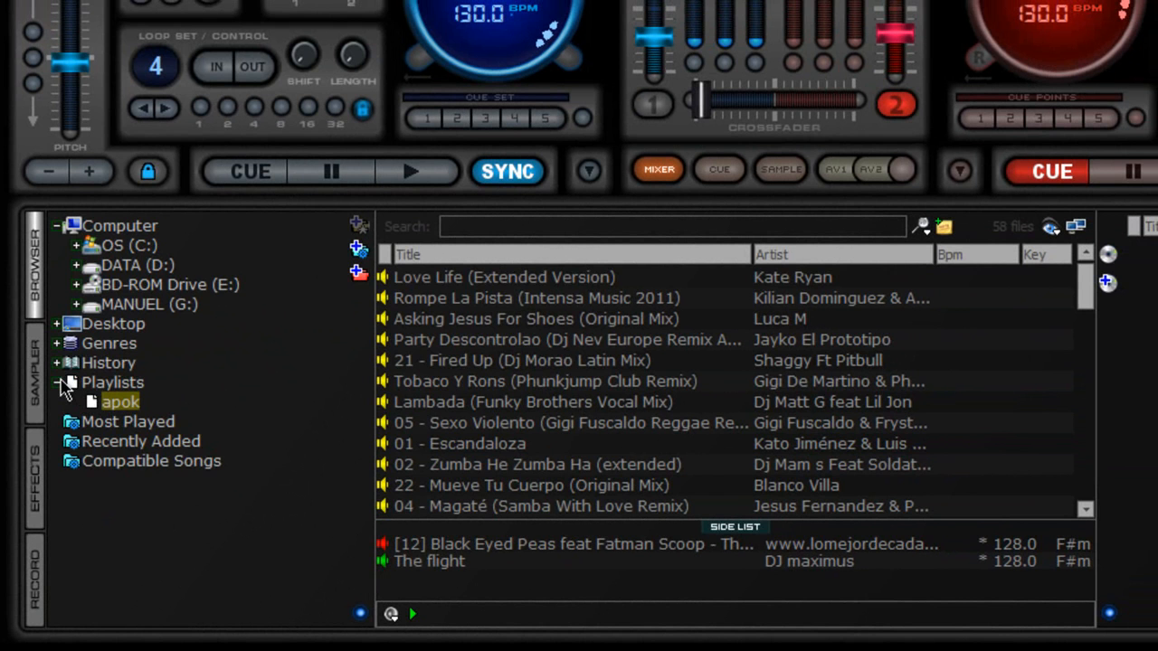
click(60, 382)
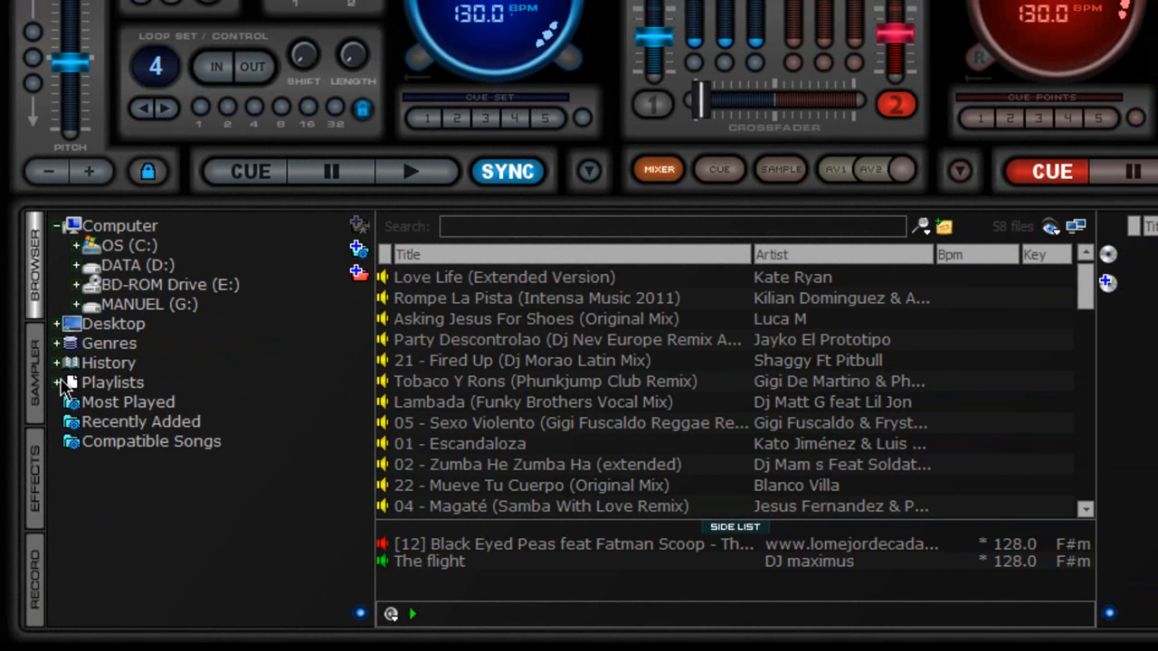
click(147, 410)
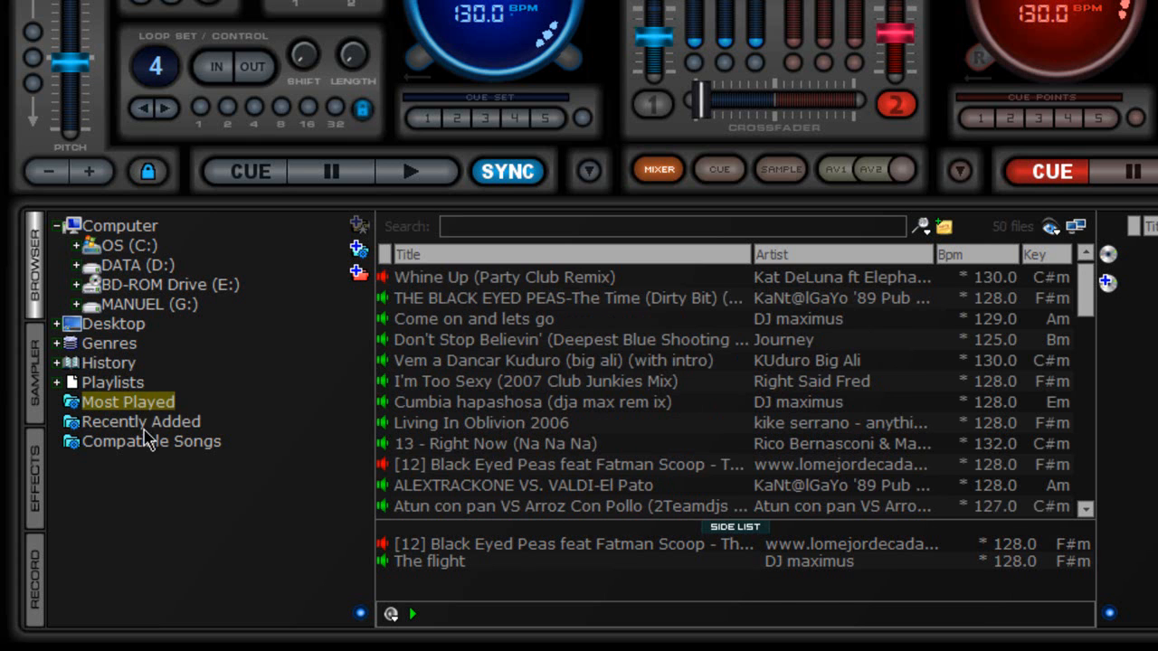
click(144, 430)
click(161, 448)
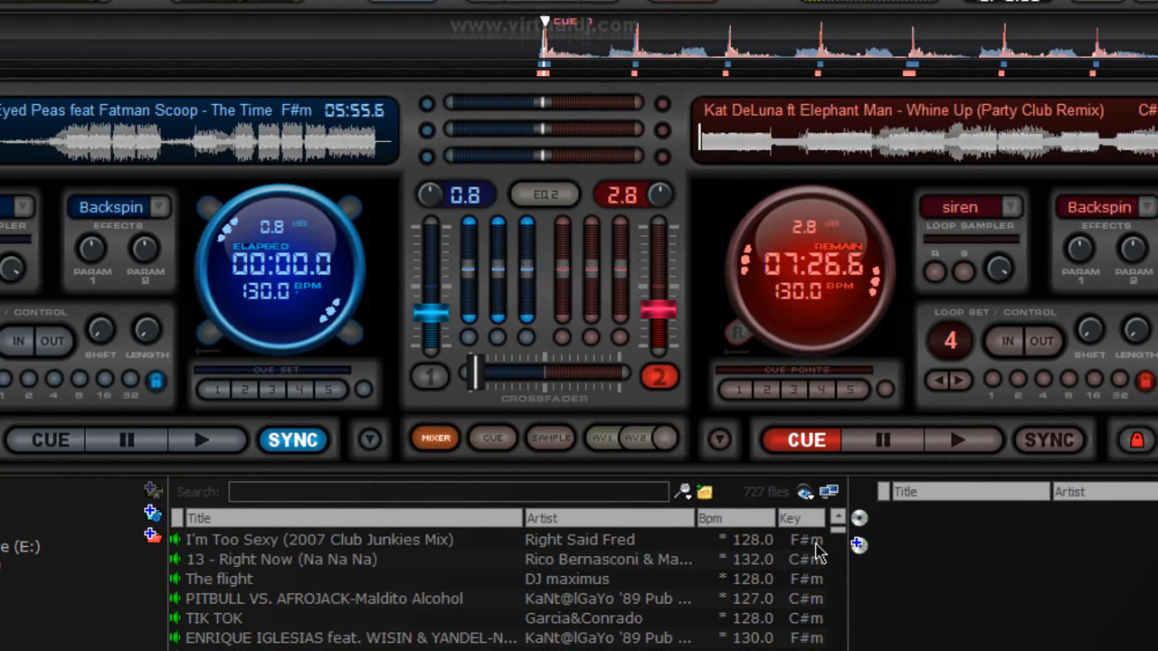
click(817, 544)
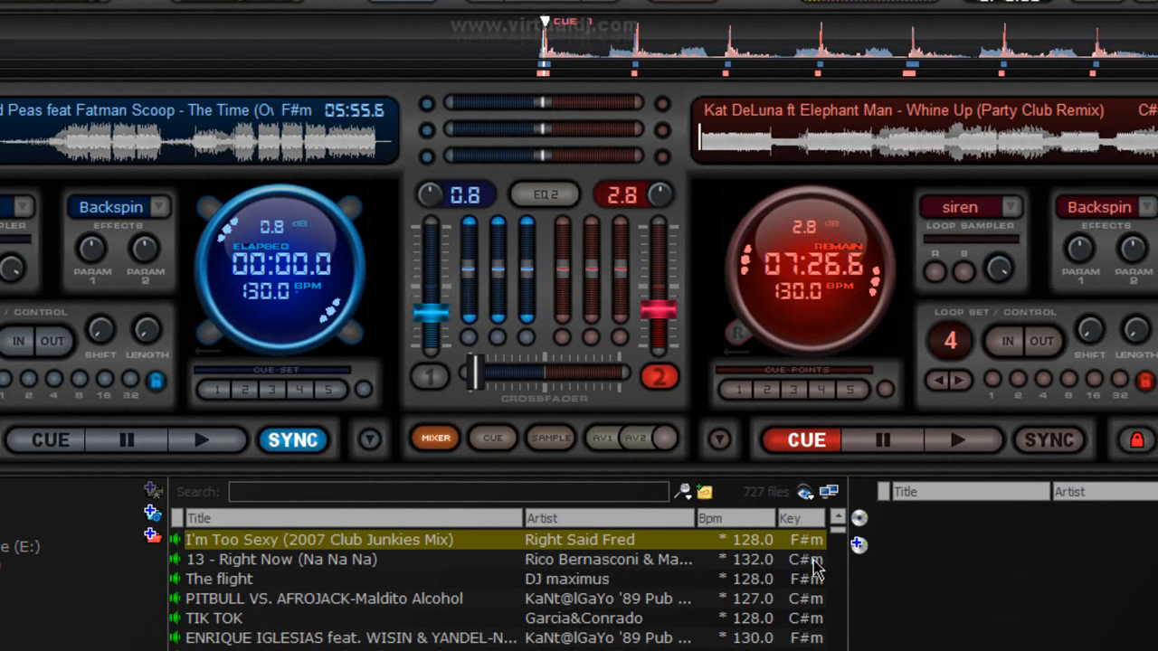
click(812, 559)
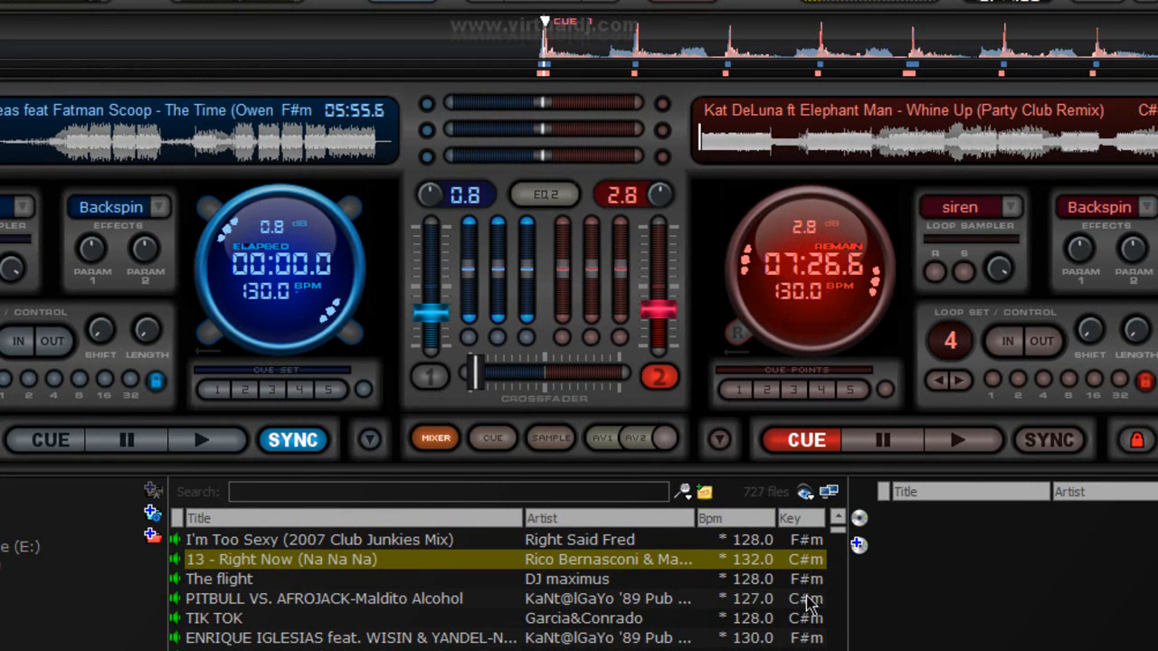
click(810, 597)
click(810, 580)
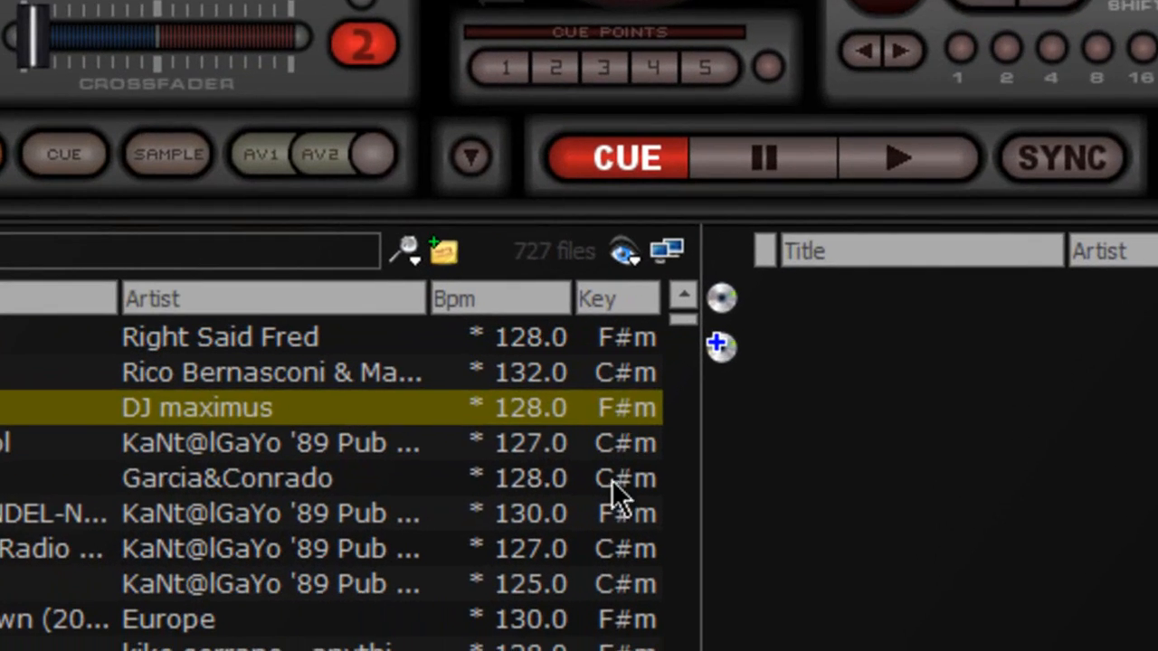
click(612, 484)
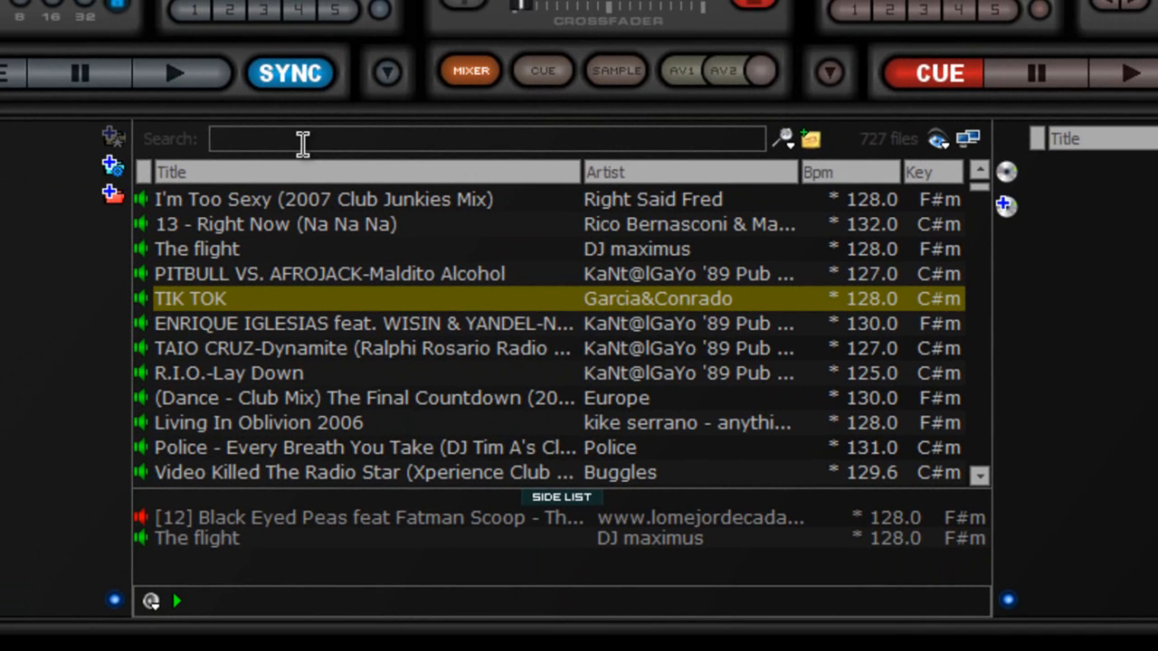
Step: Search for 'pitbul' to filter Pitbull tracks, then clear the search box
text(pit)
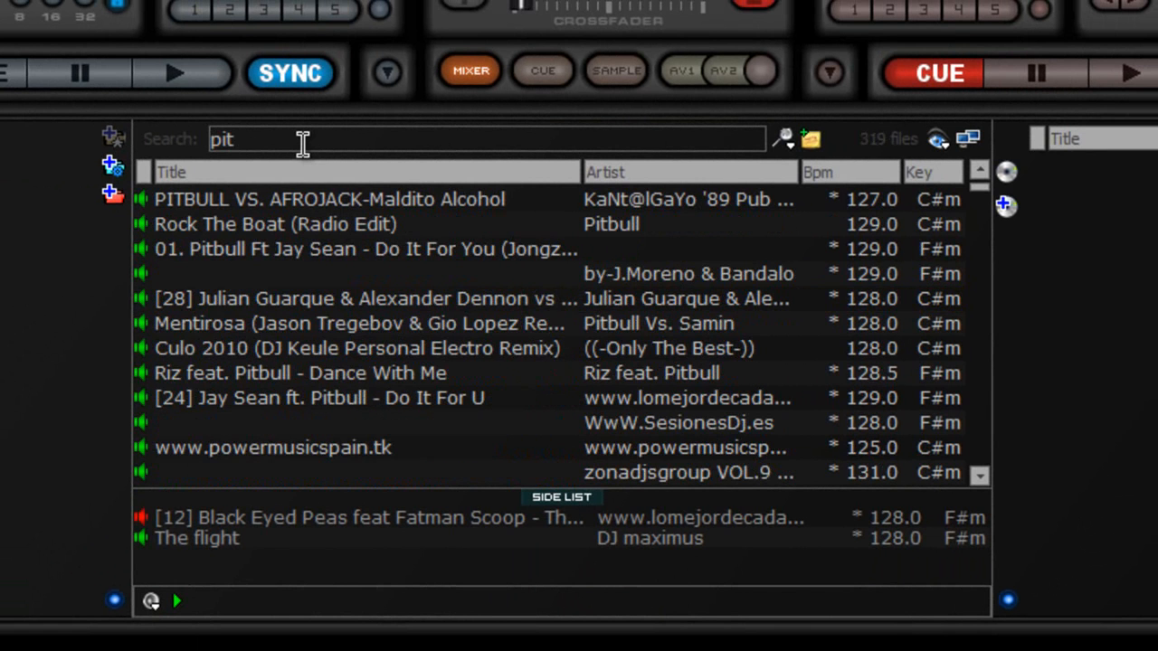
text(bi)
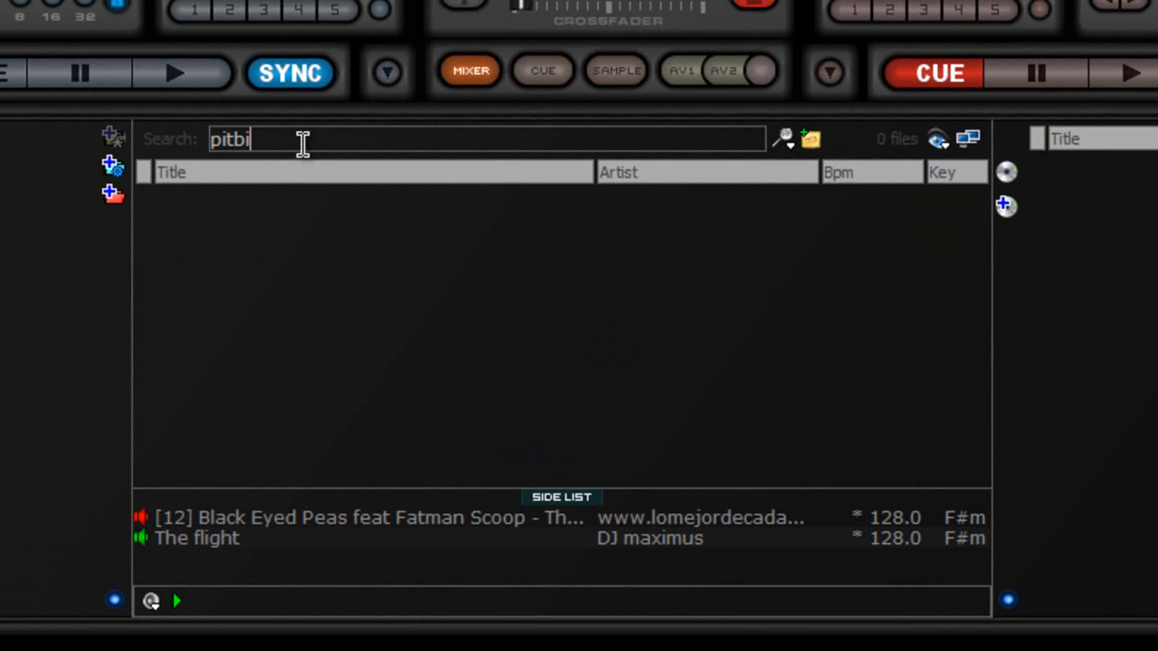
key(BackSpace)
key(BackSpace)
key(BackSpace)
key(BackSpace)
text(ut)
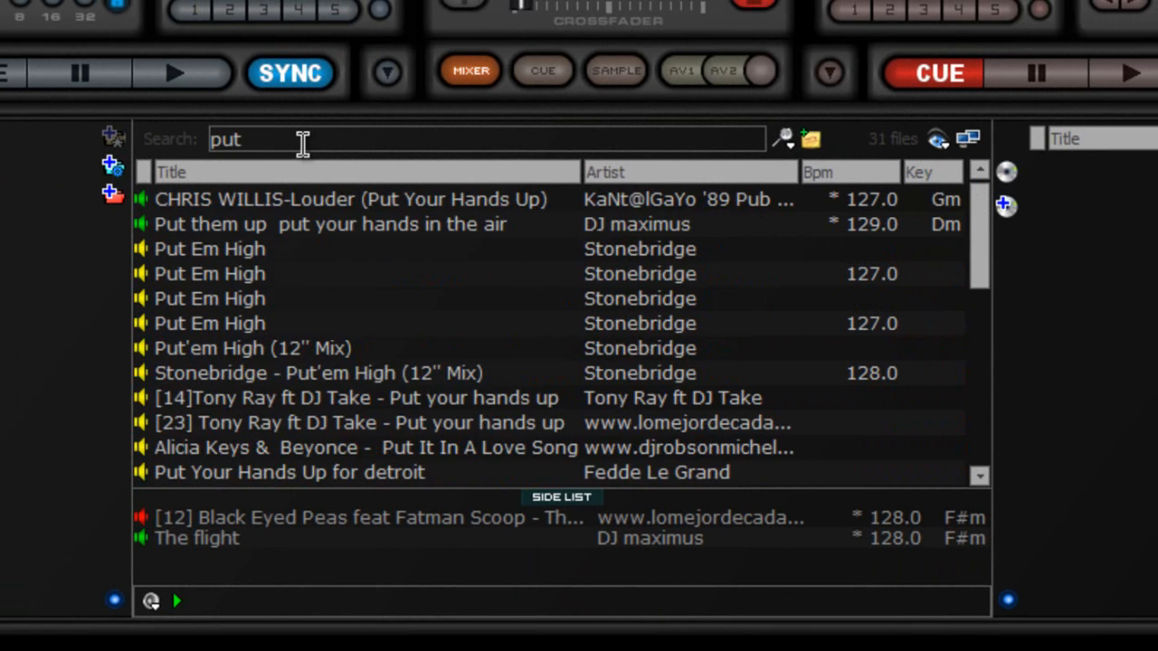
key(BackSpace)
key(BackSpace)
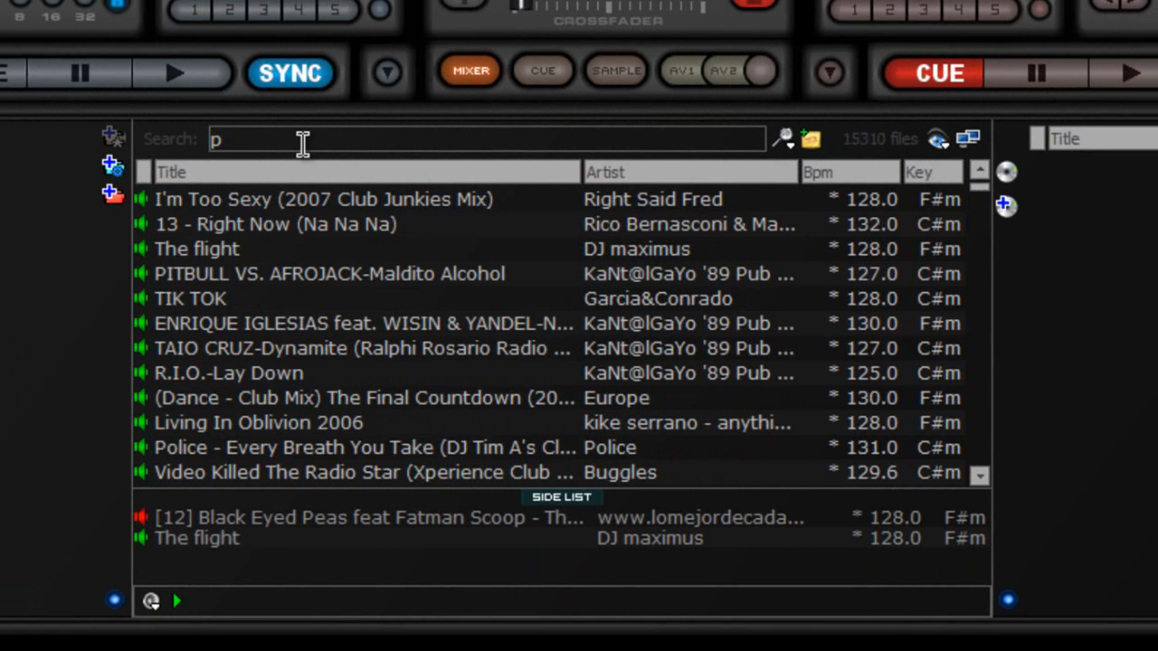
text(it)
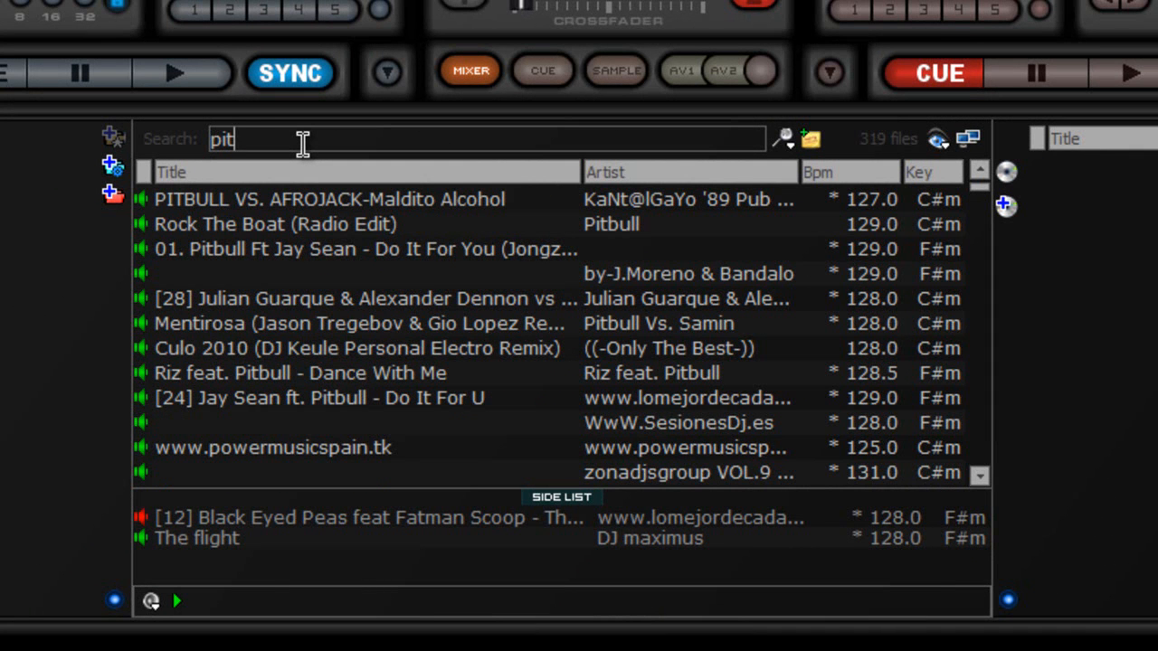
text(bul)
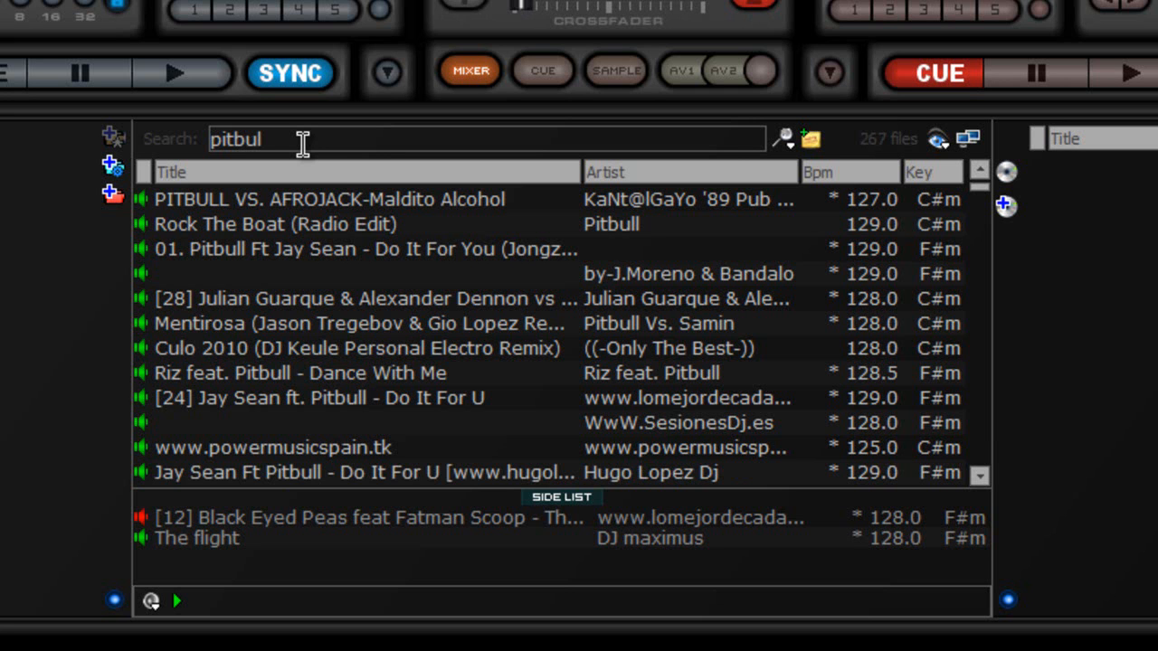
key(BackSpace)
key(BackSpace)
key(BackSpace)
key(BackSpace)
key(BackSpace)
key(BackSpace)
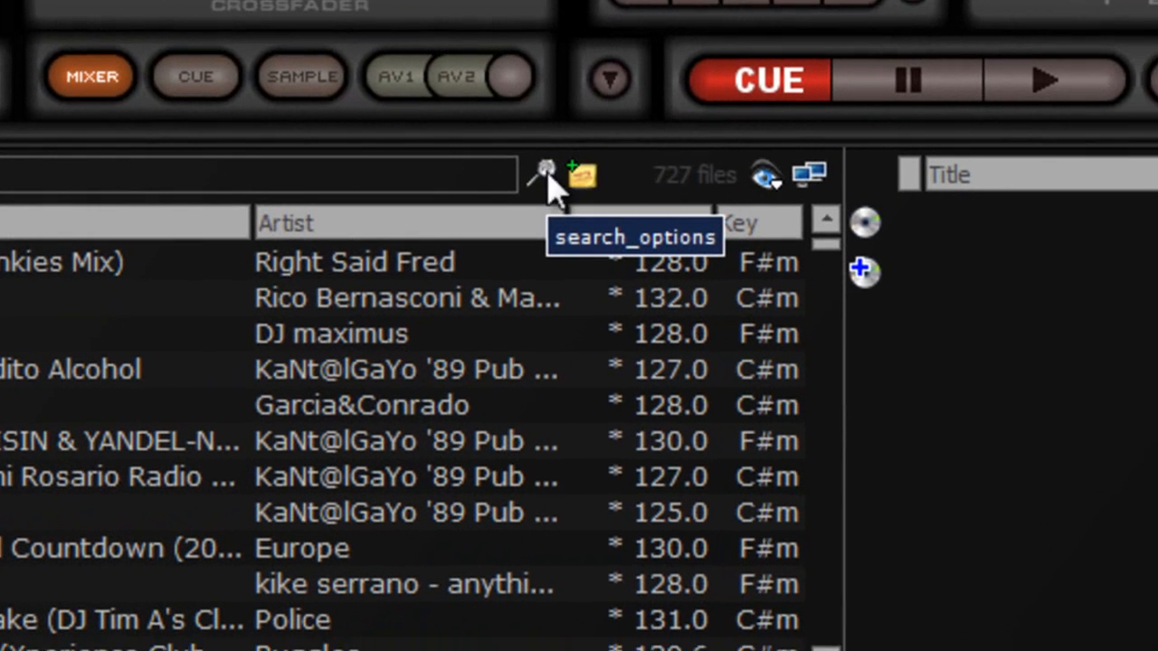
click(560, 176)
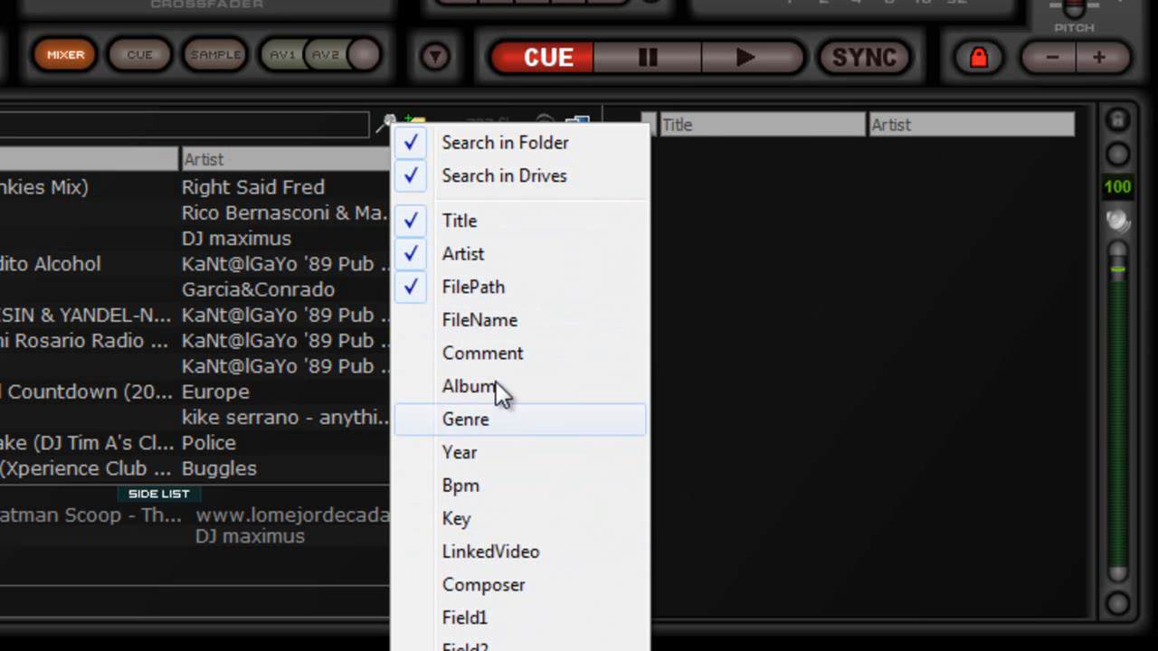
click(794, 418)
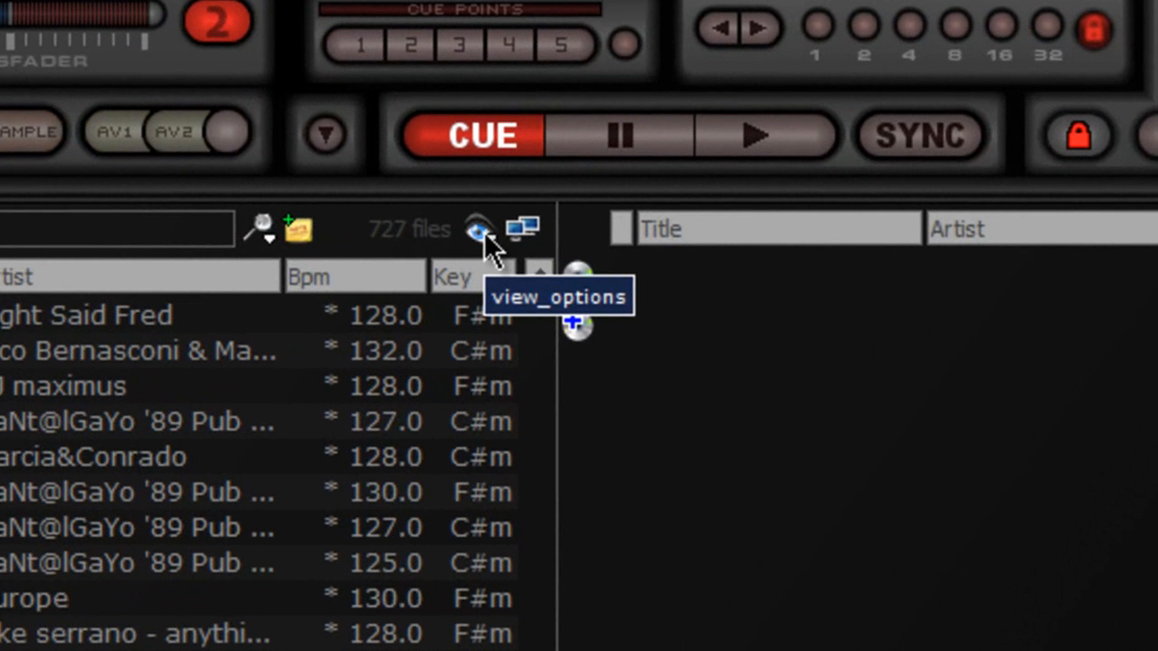
click(478, 232)
click(652, 259)
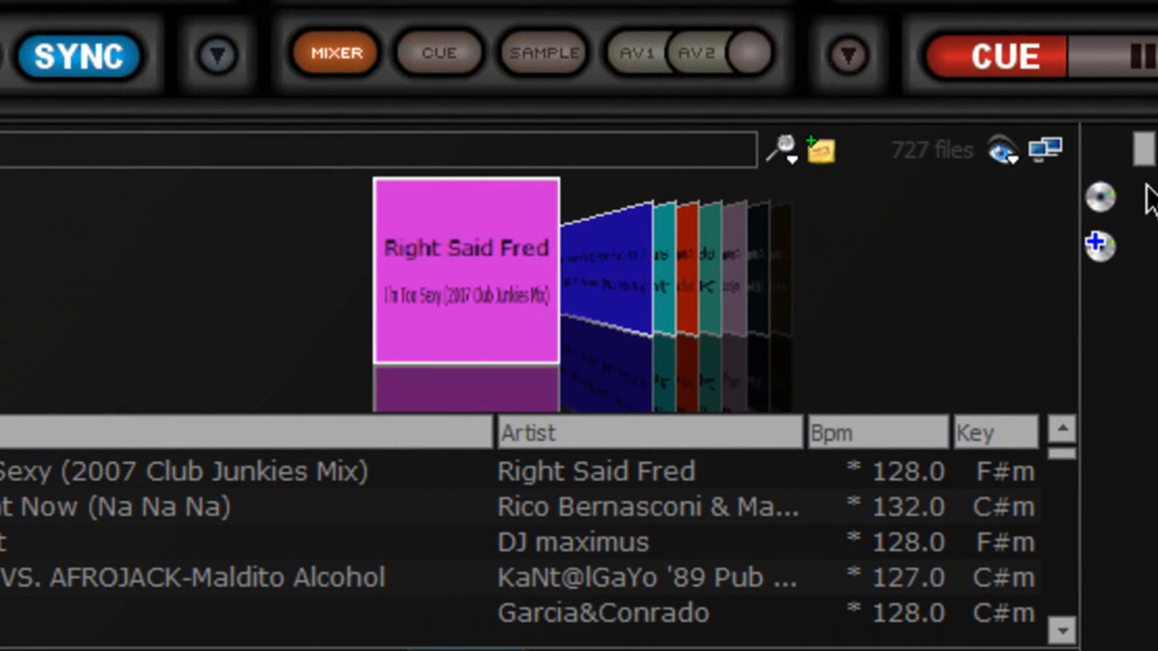
click(1002, 152)
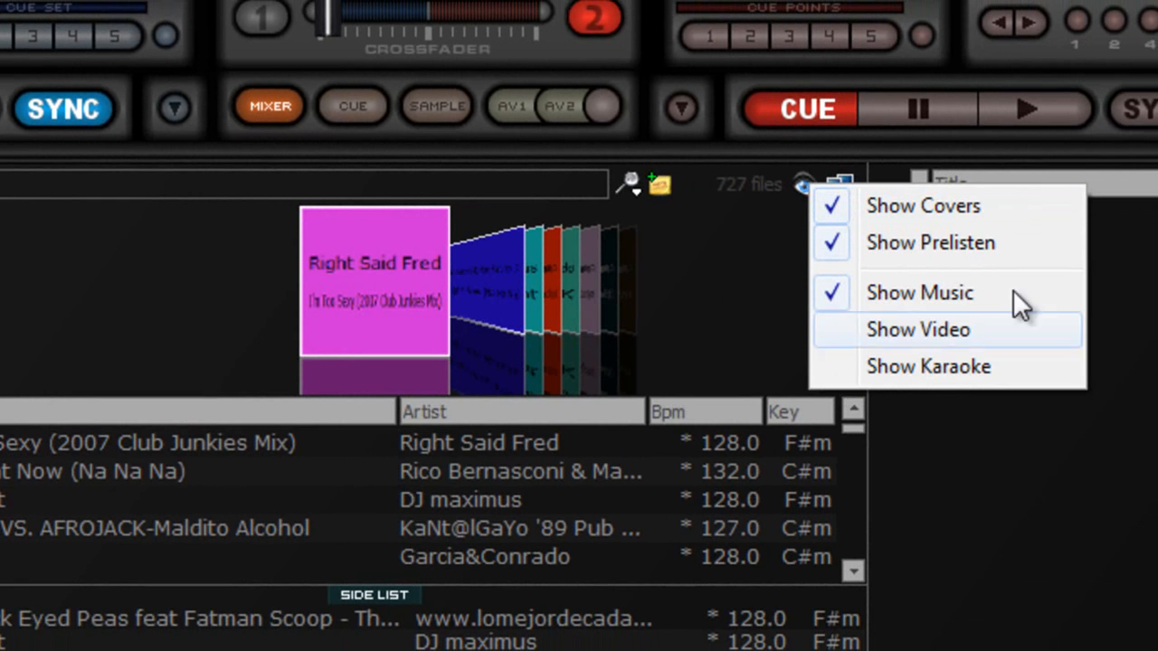
click(1002, 206)
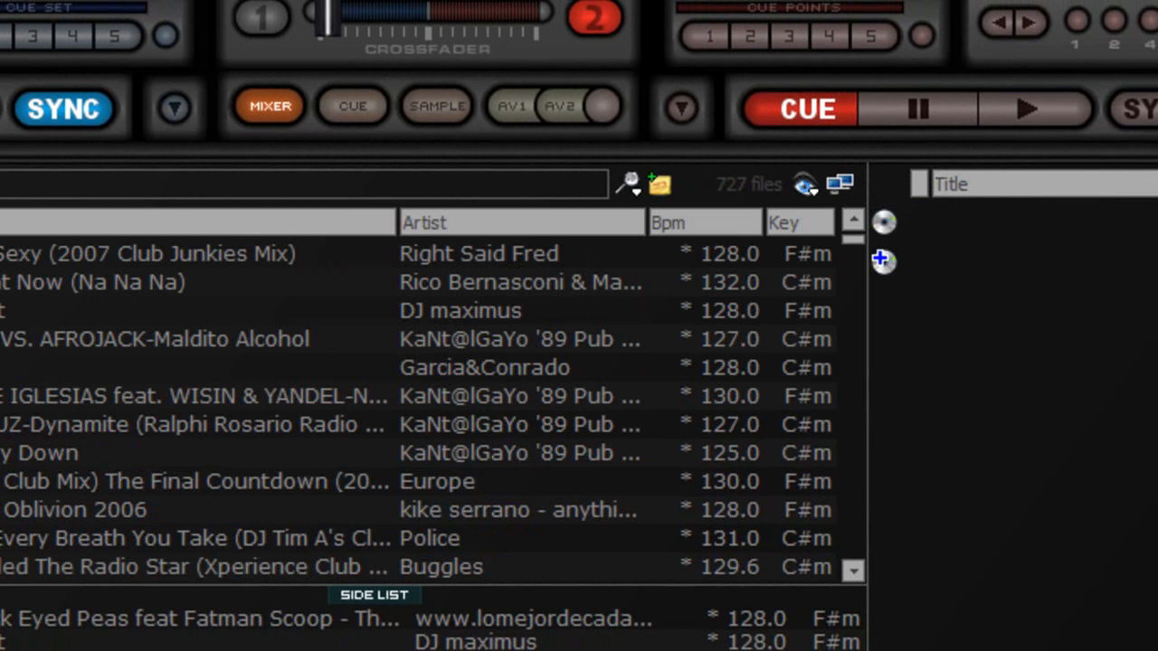
click(811, 188)
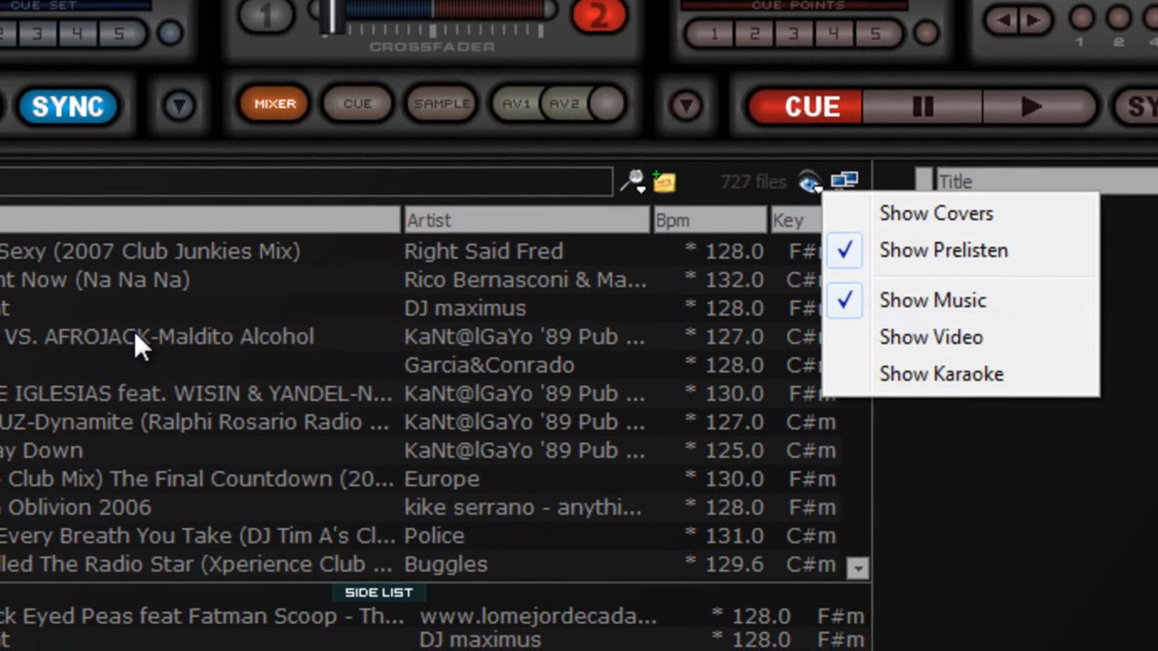
Step: Prelisten each track from Maldito Alcohol down to QUEEN, then stop the preview
click(106, 340)
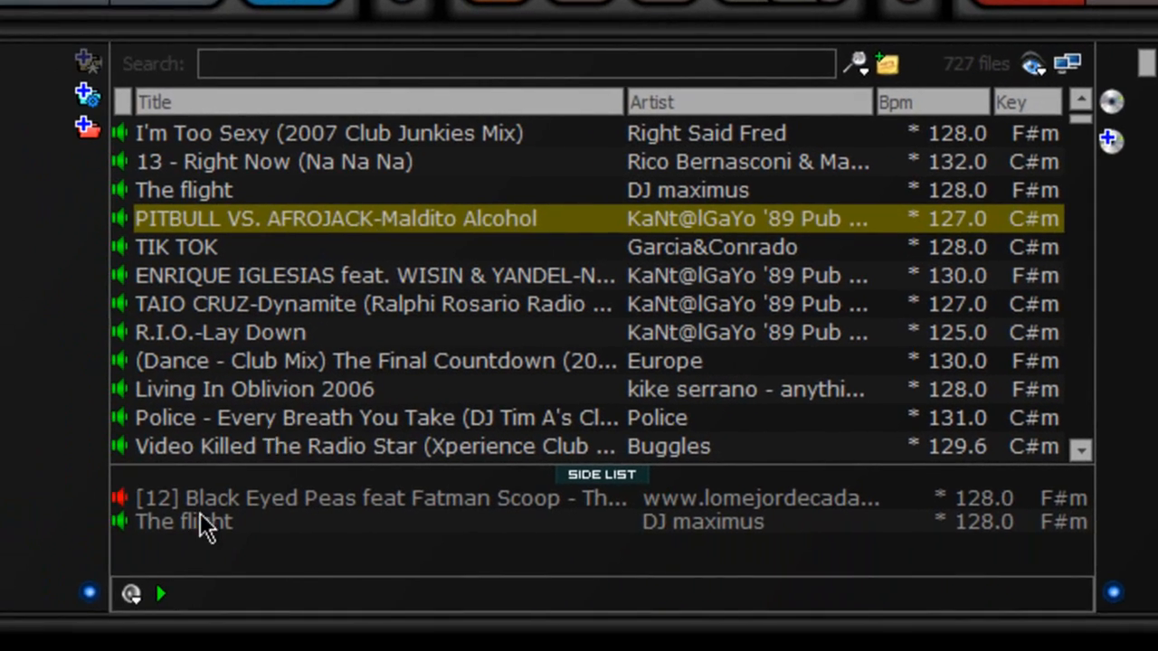
click(161, 596)
key(Down)
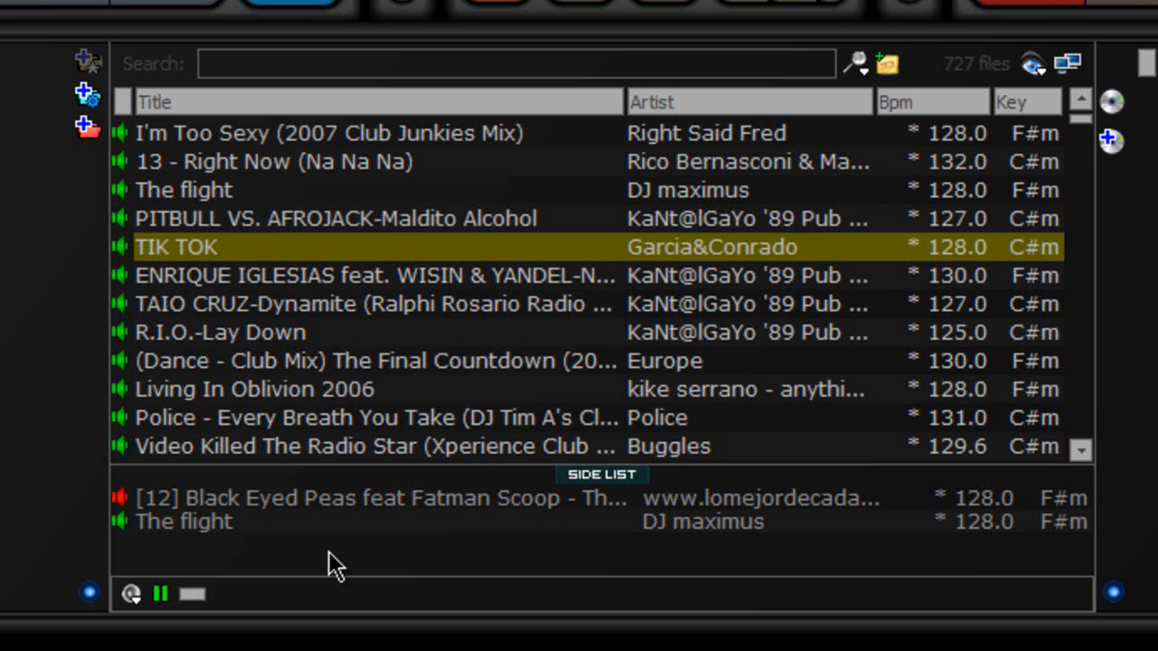
key(Down)
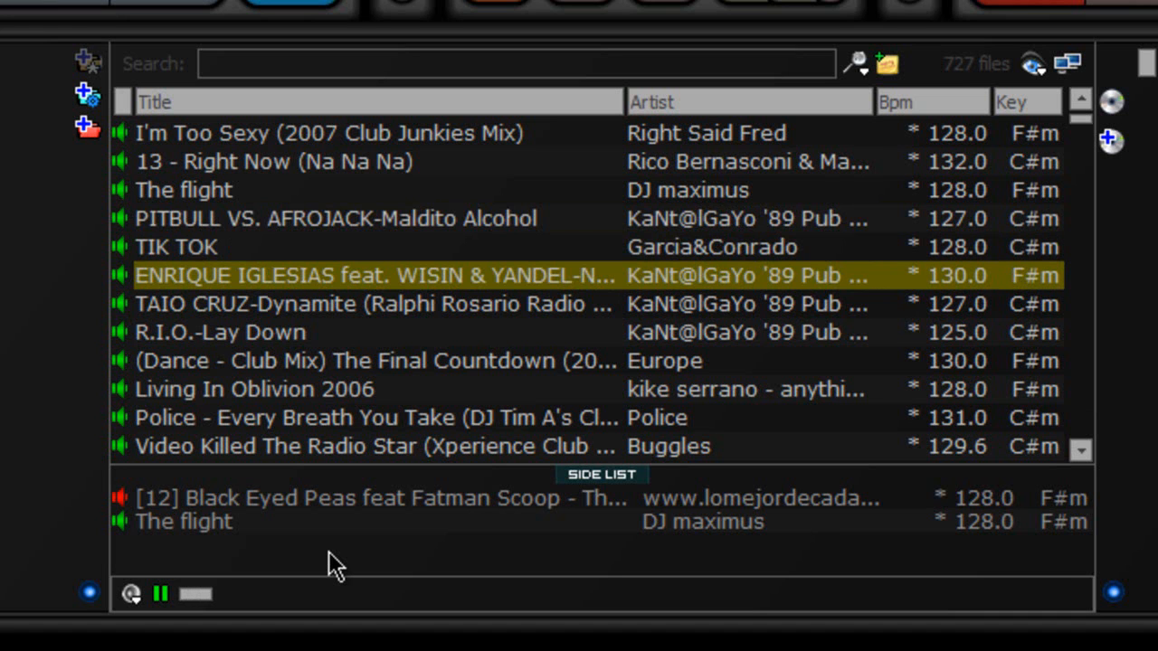
key(Down)
key(Down)
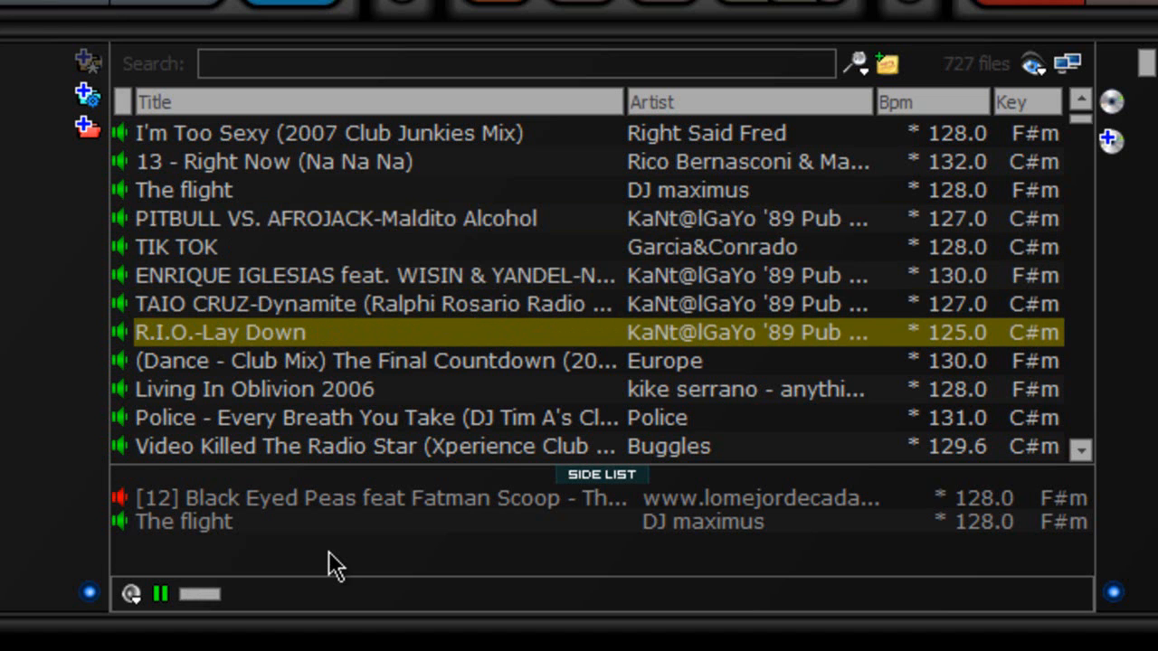
key(Down)
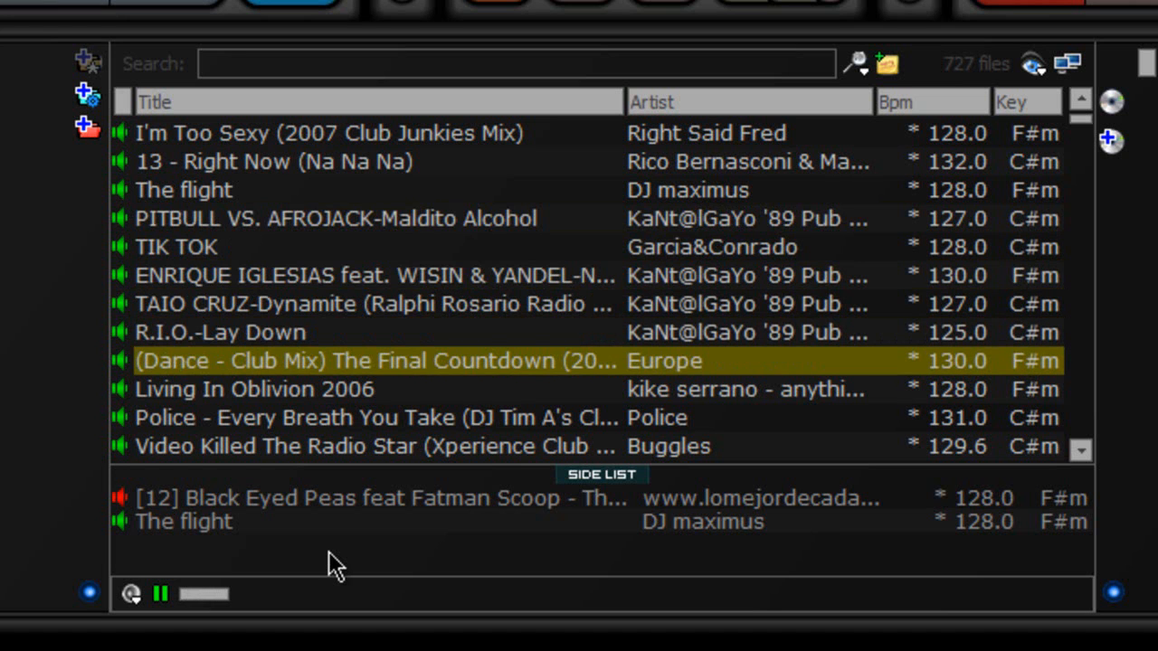
key(Down)
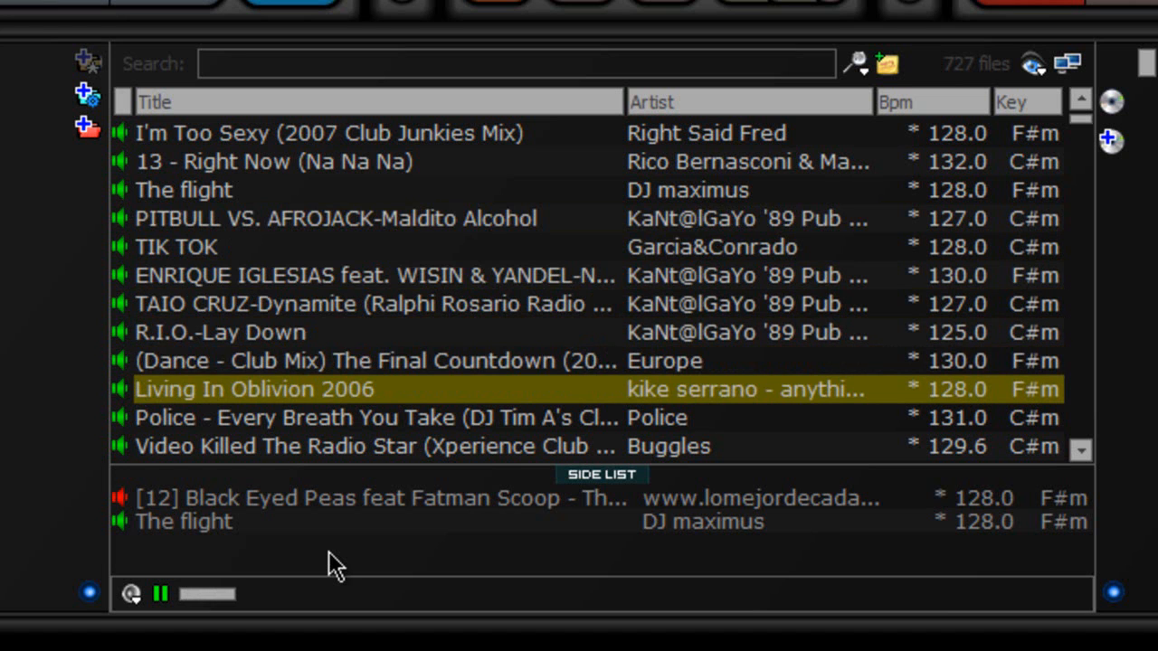
key(Down)
key(Down)
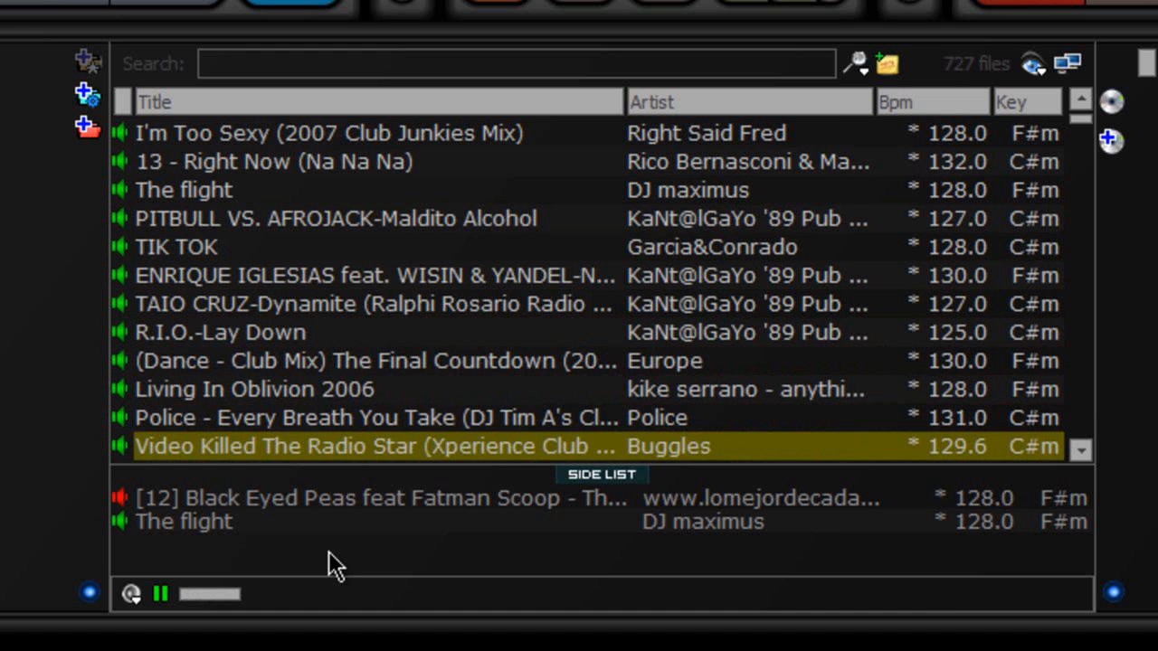
key(Down)
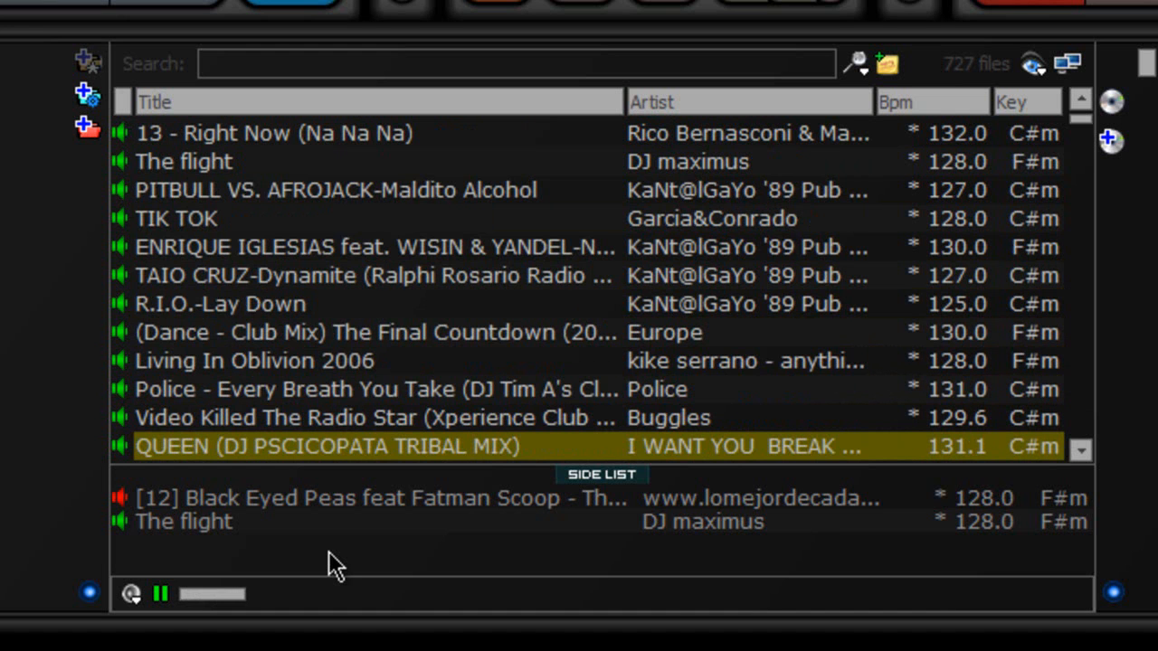
click(161, 593)
scroll(306, 430, down, 4)
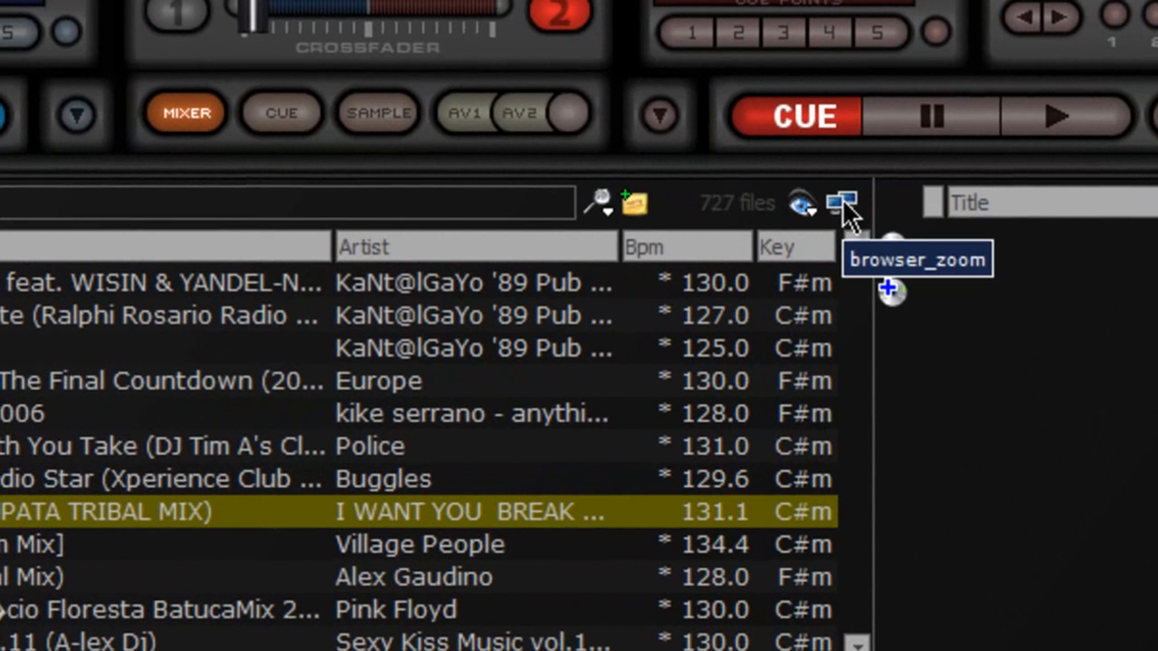
click(847, 214)
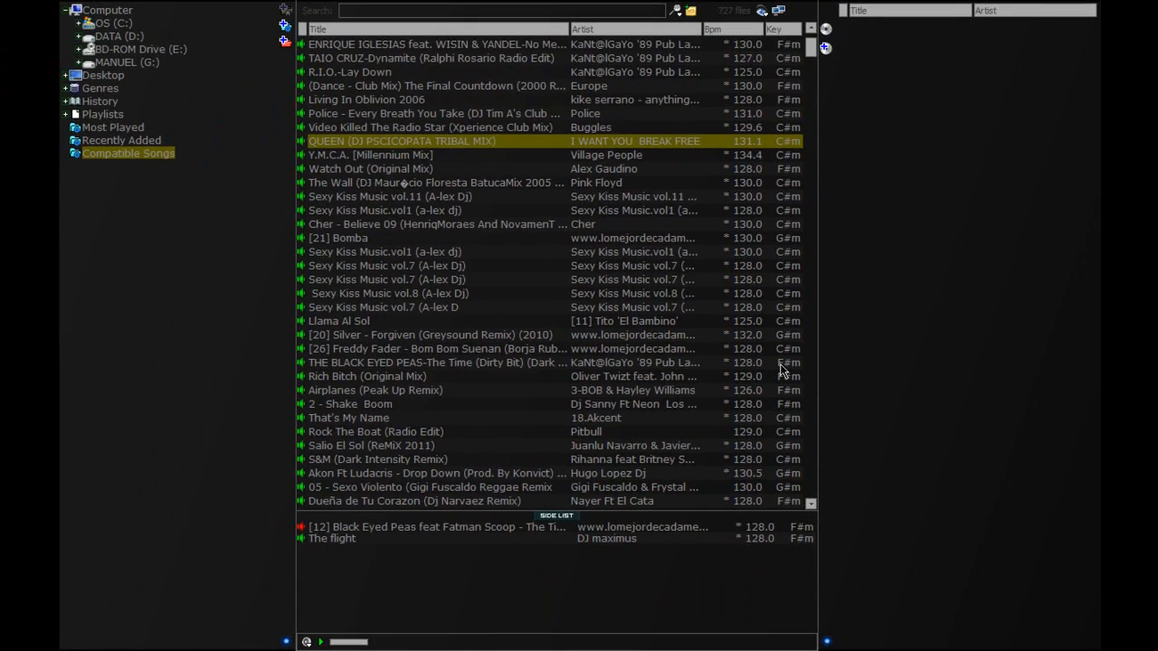
click(778, 12)
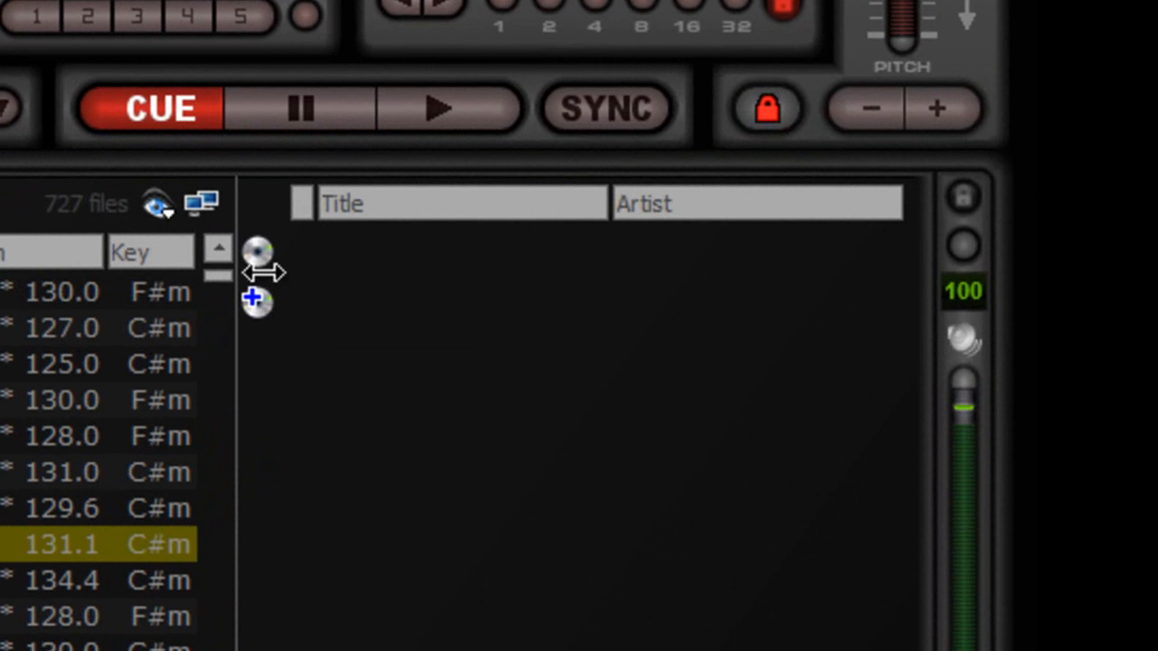
Step: Queue the eight tracks Dynamite through Y.M.C.A. in the automix list, then play and pause Whine Up on deck 2
click(97, 328)
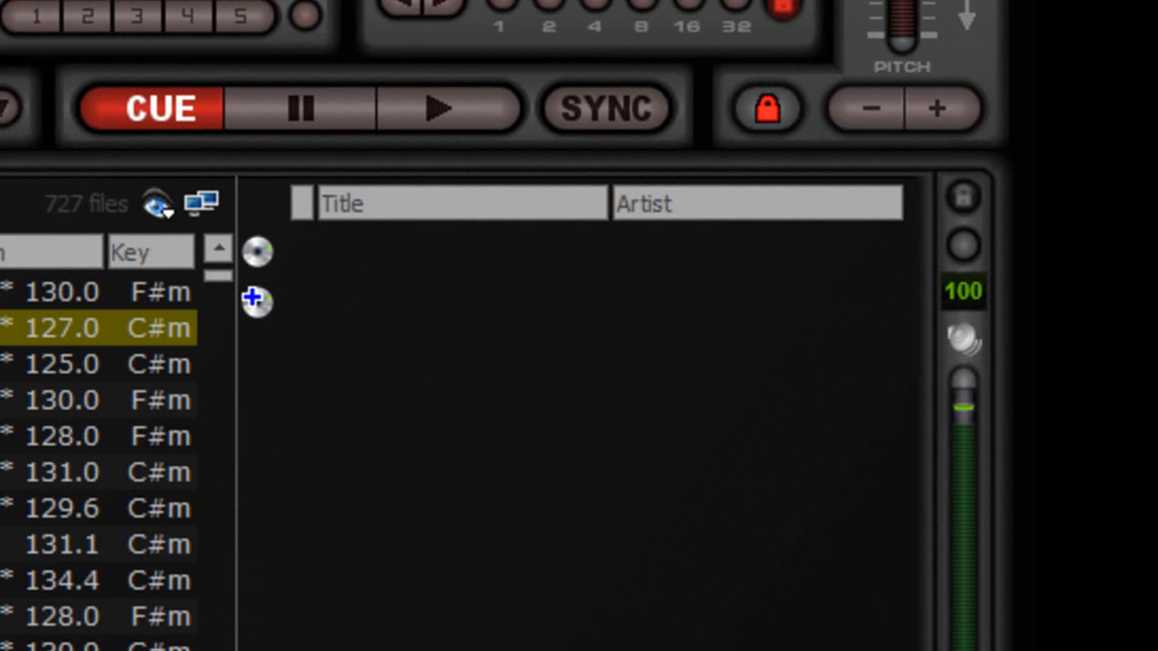
shift+click(98, 580)
drag(202, 253, 1088, 338)
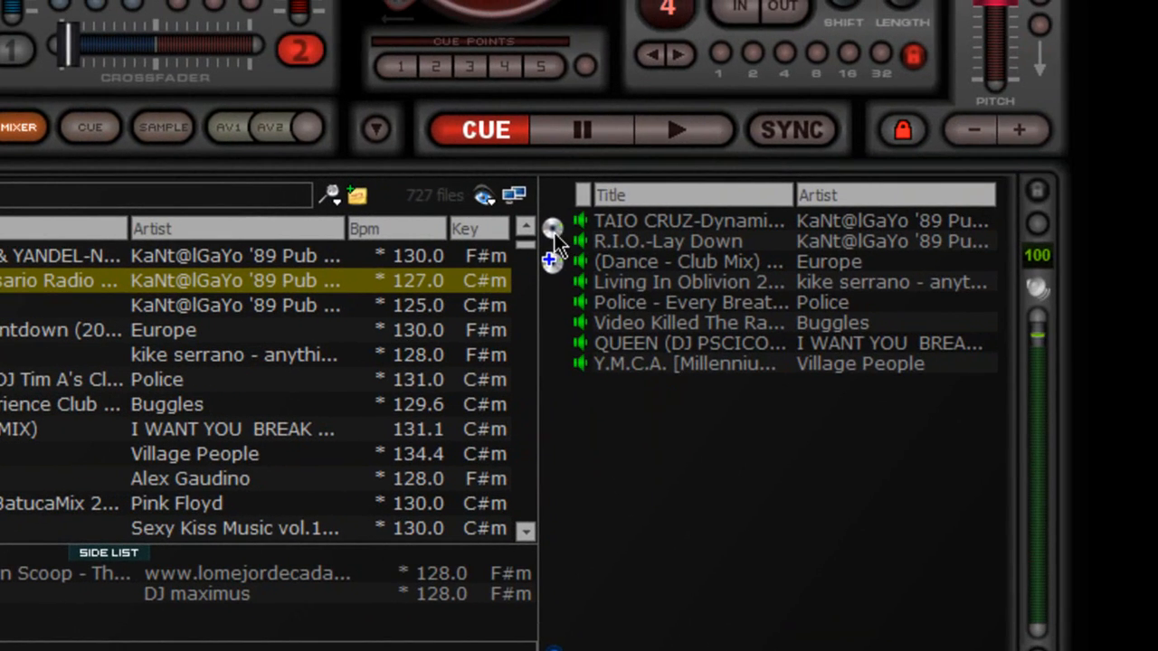
click(677, 130)
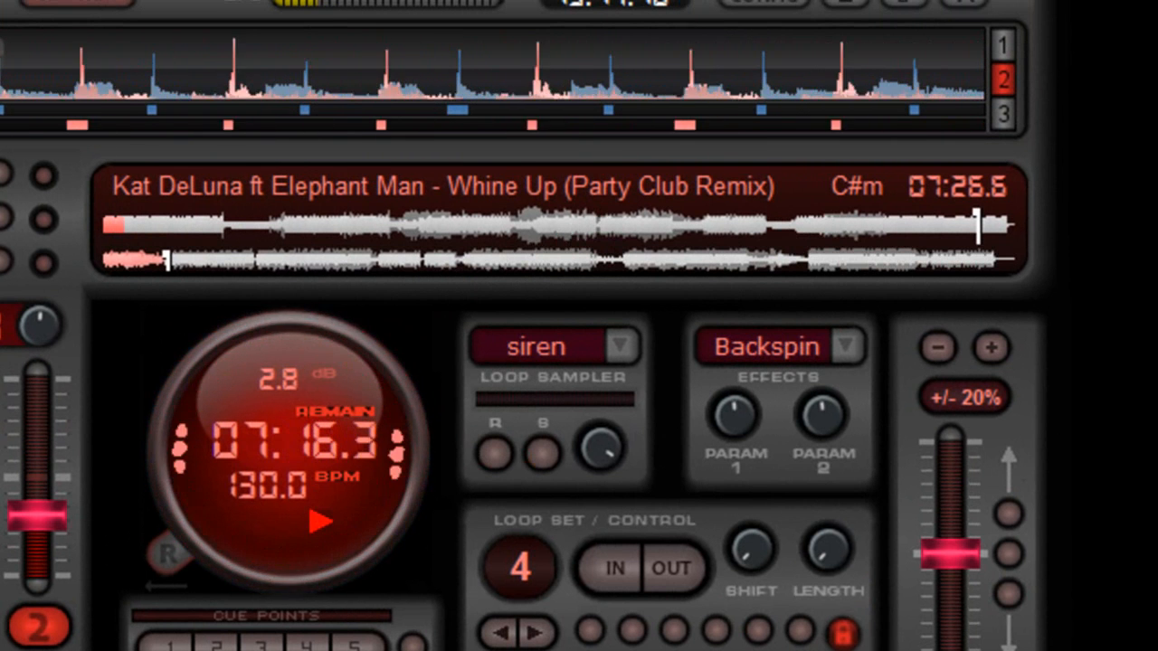
click(418, 650)
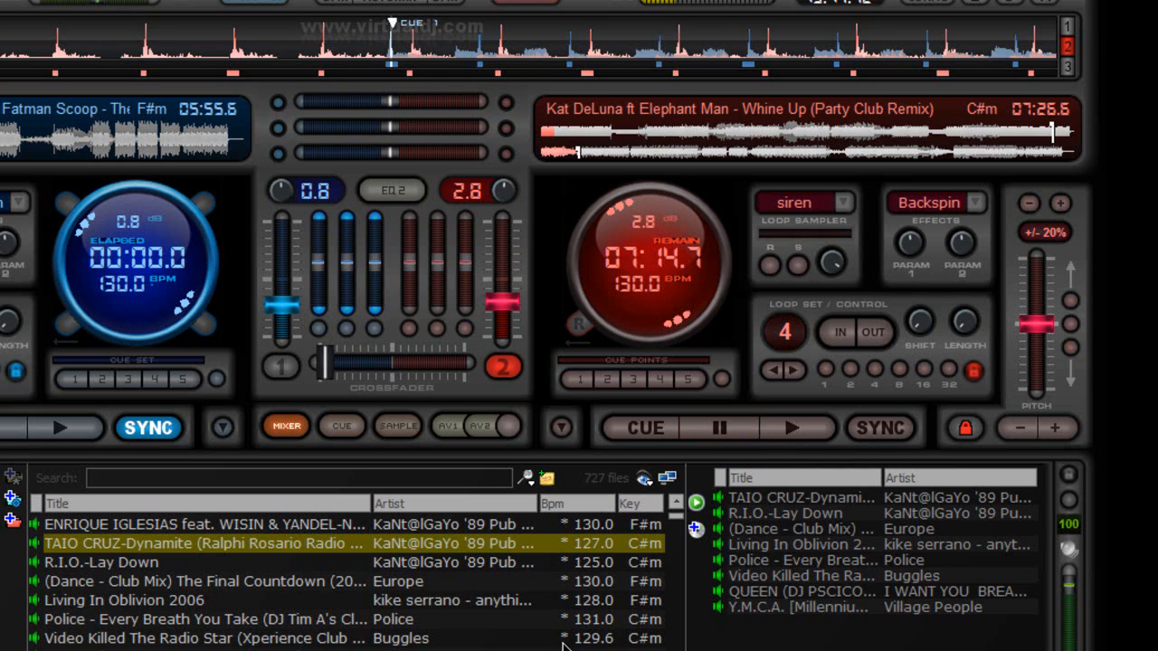
Step: Toggle automix and bring up the automix list options with Repeat, Shuffle and Save
click(696, 506)
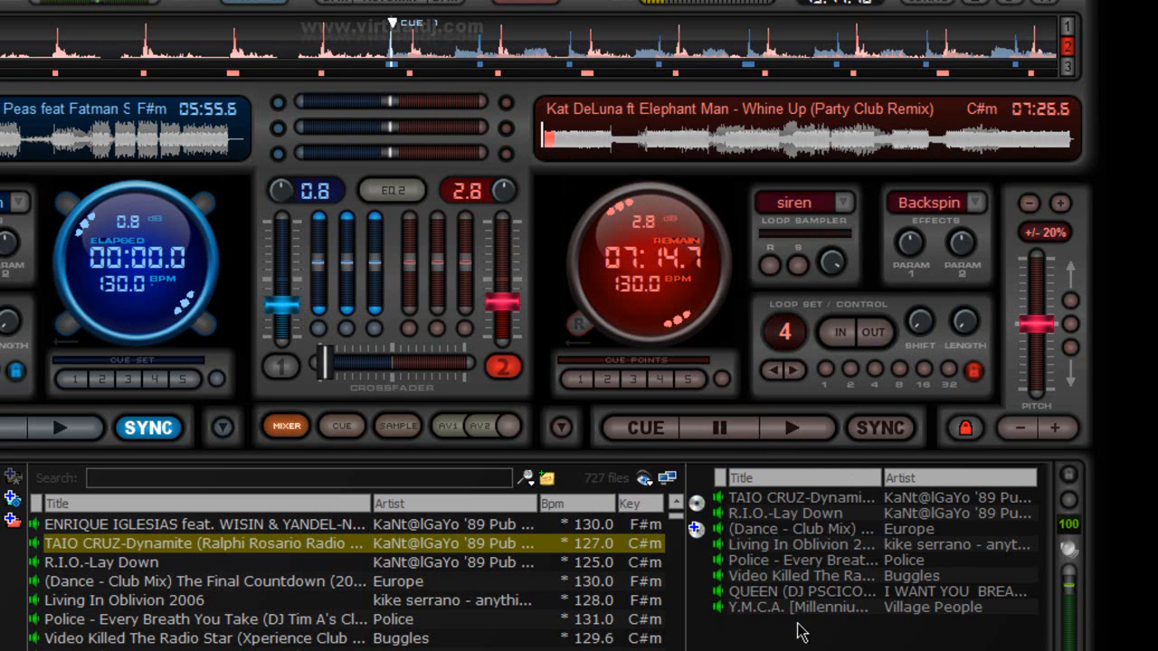
click(695, 528)
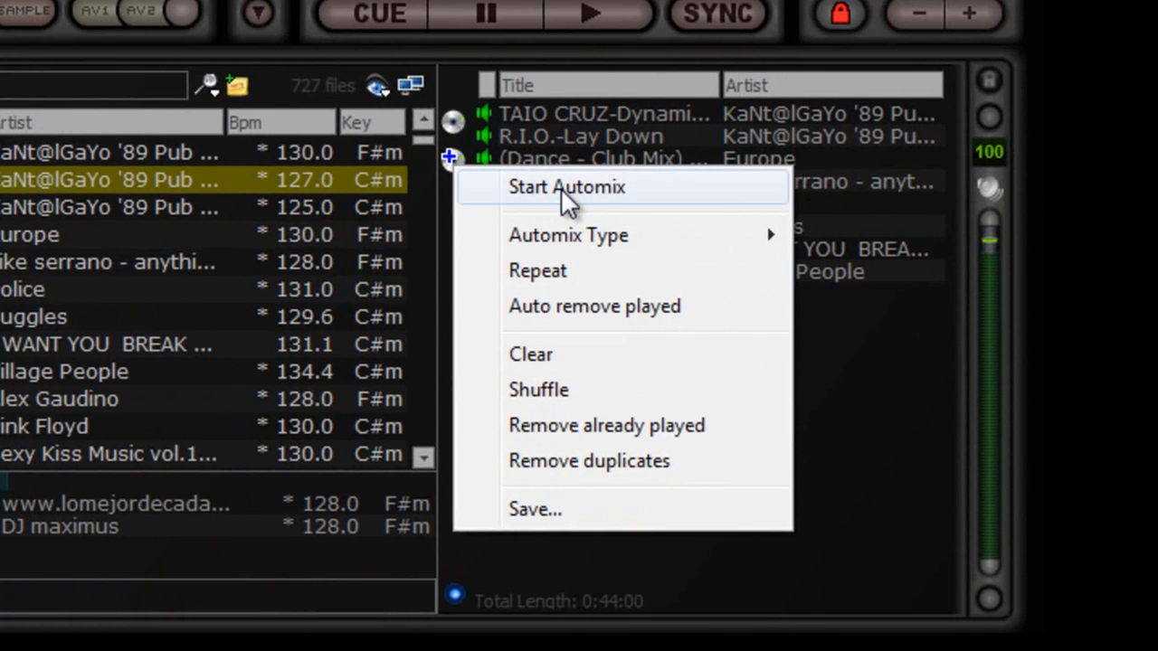
mouse_move(570, 241)
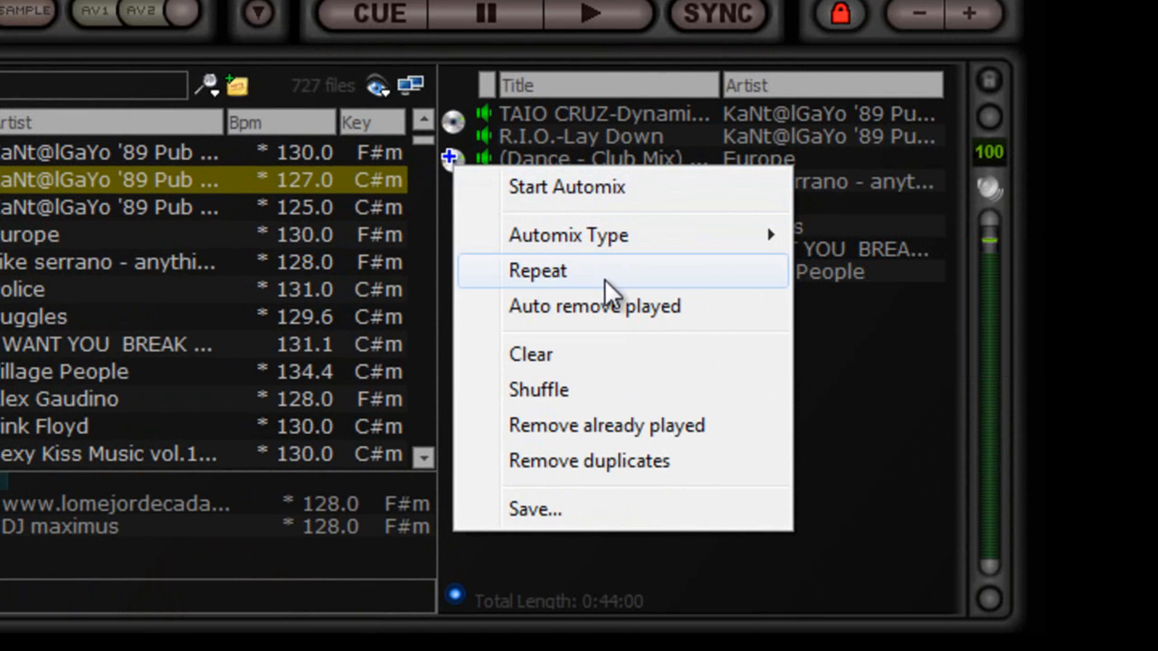
Step: Save the automix list as a playlist named 'tutorial 1'
click(605, 516)
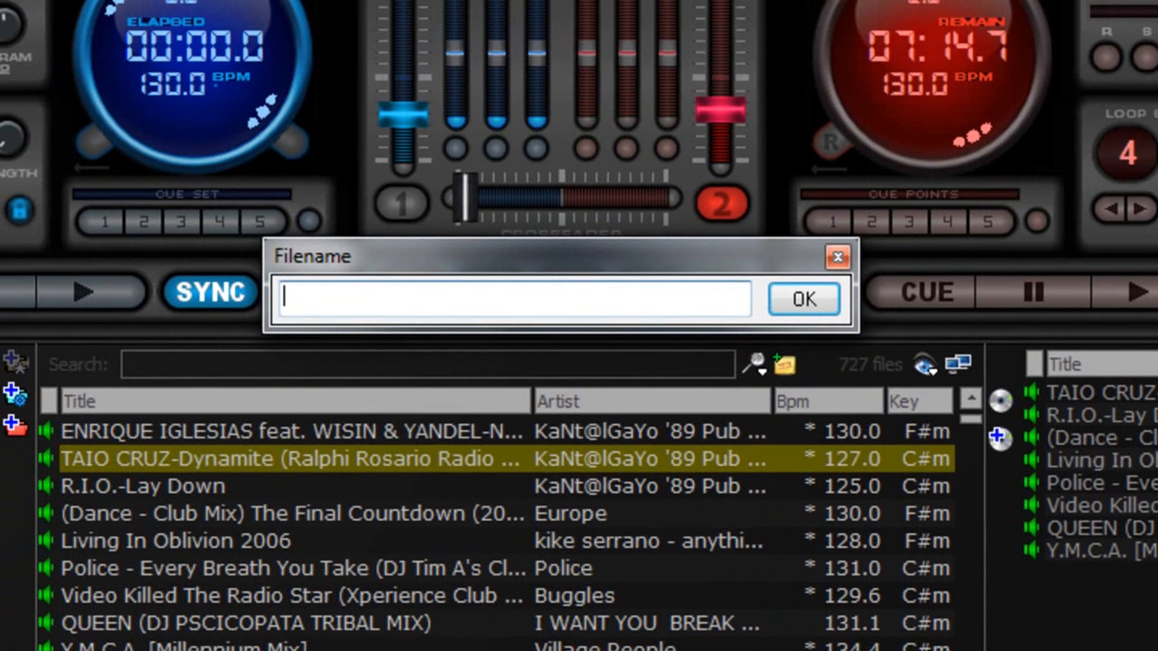
text(tutorial 1)
key(Return)
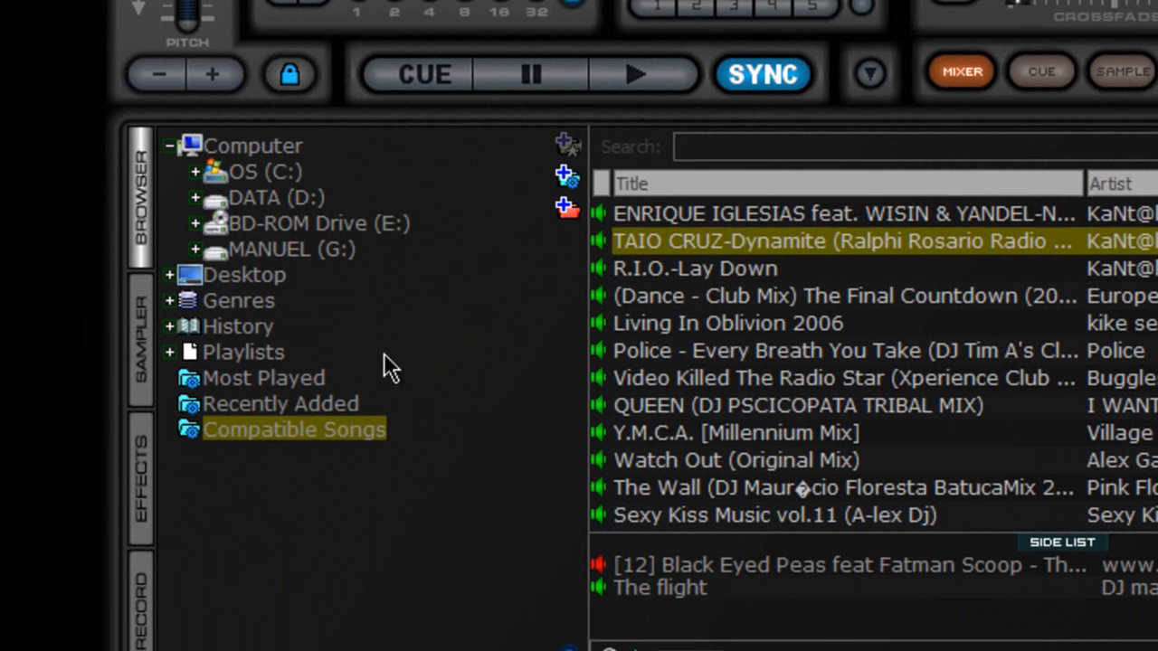
Step: Show the 'tutorial 1' playlist's eight tracks in the browser and collapse Playlists
click(171, 352)
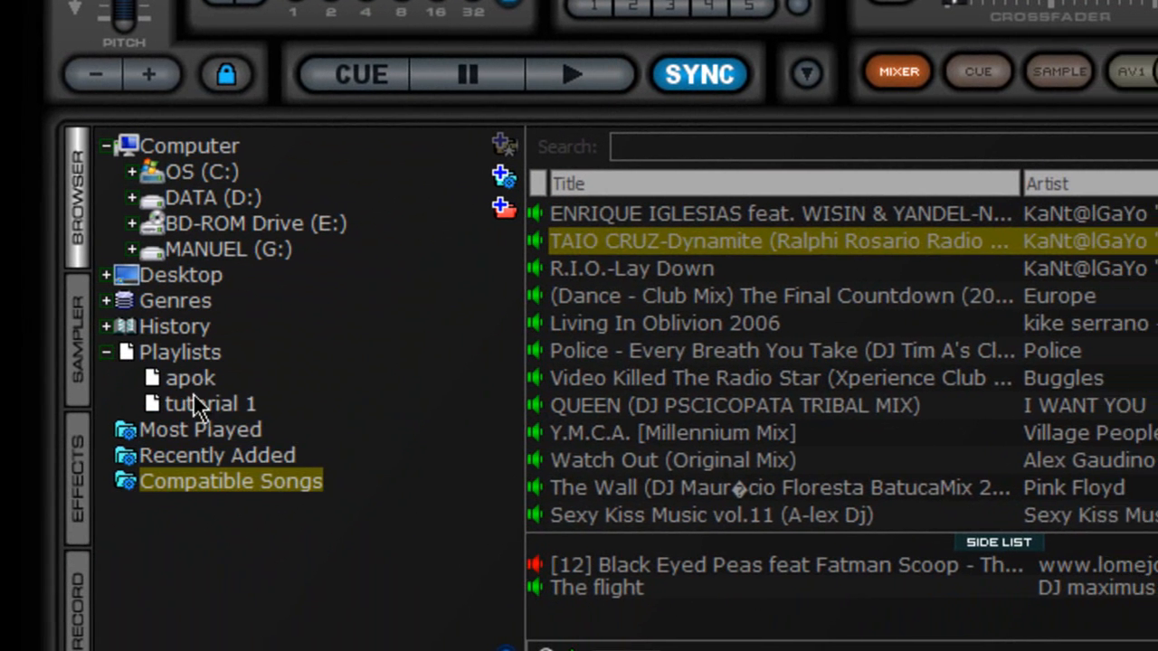
click(202, 405)
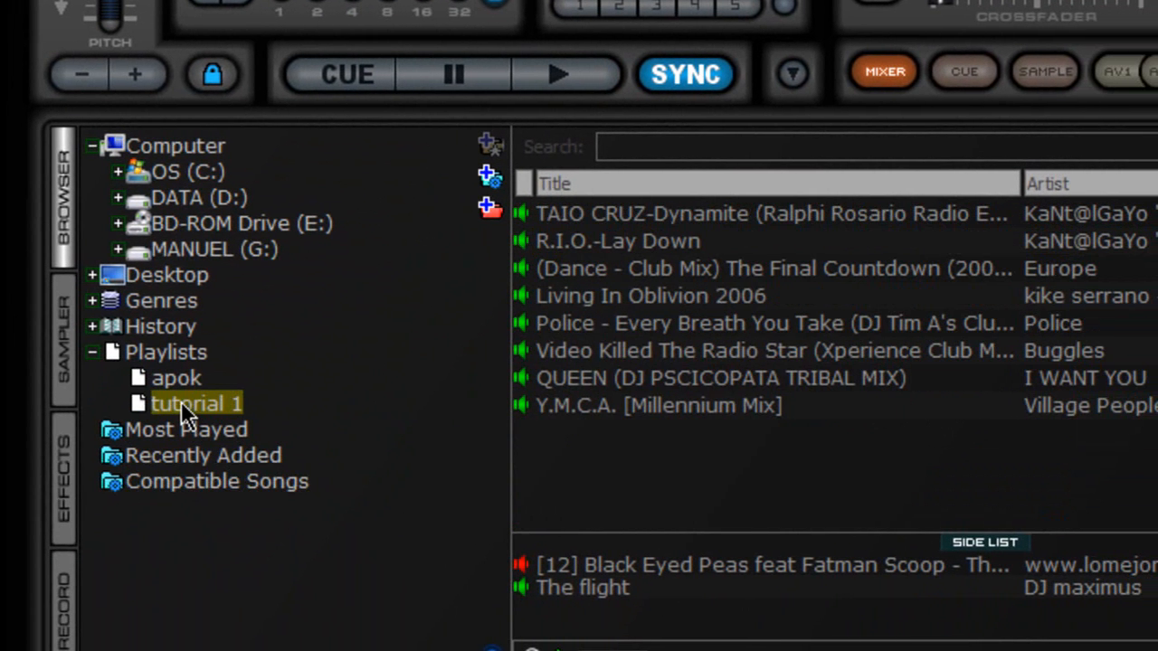
click(94, 352)
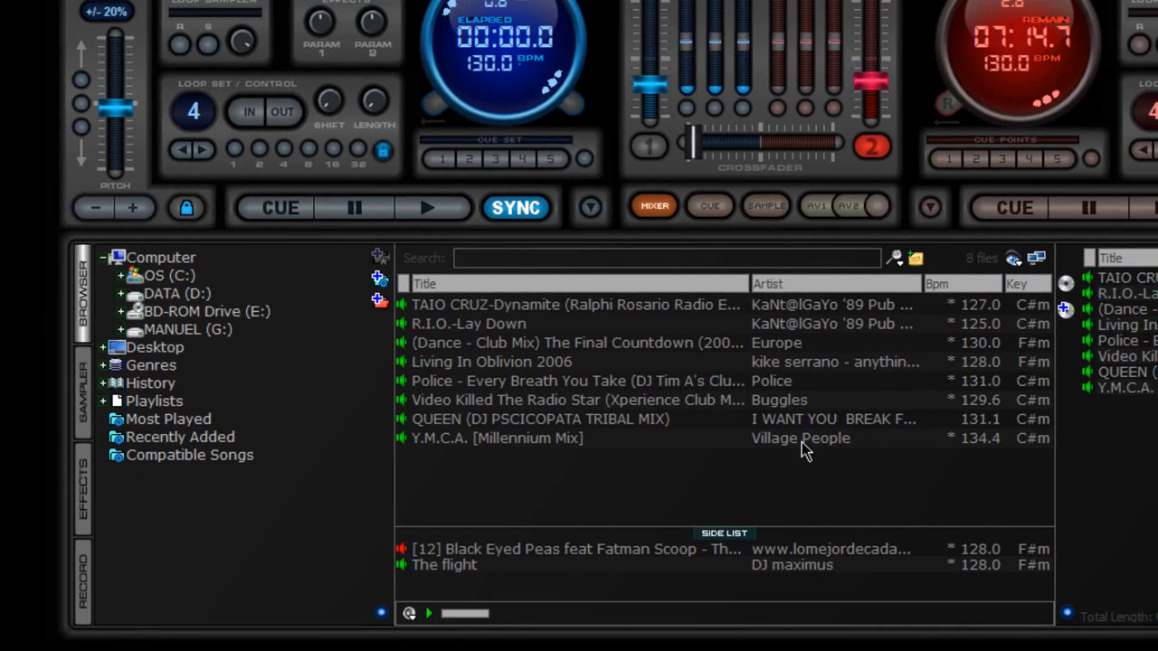
Step: Make the side list taller, load R.I.O.-Lay Down onto deck 1, and play it briefly before pausing
drag(808, 530, 797, 508)
drag(732, 442, 734, 420)
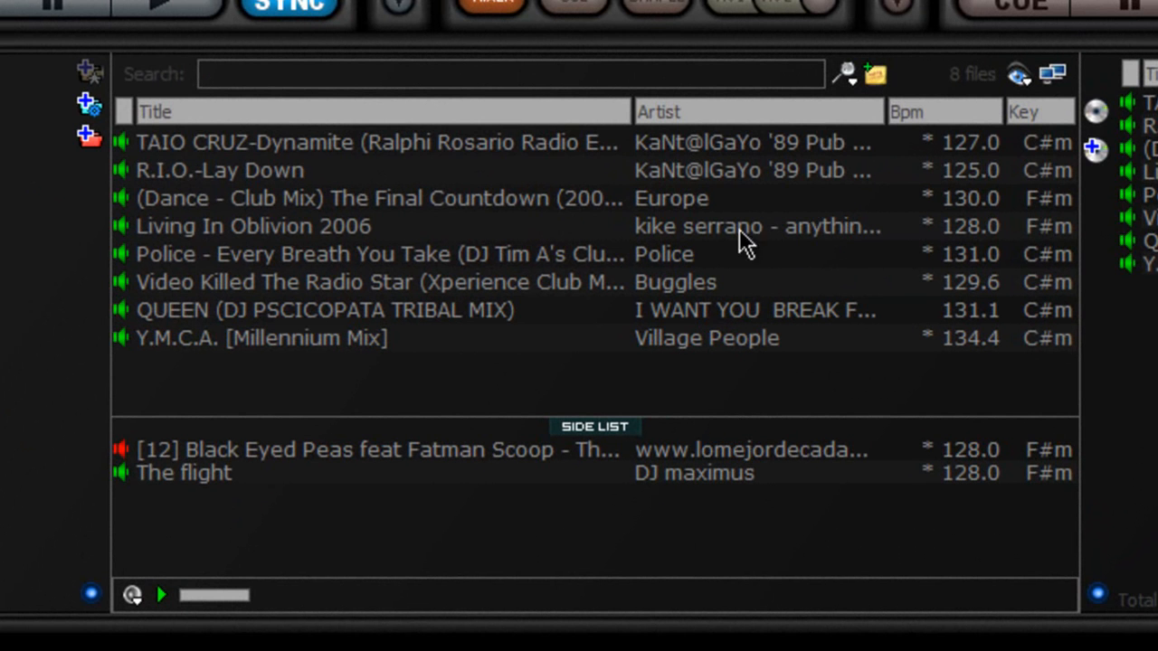
drag(296, 169, 372, 213)
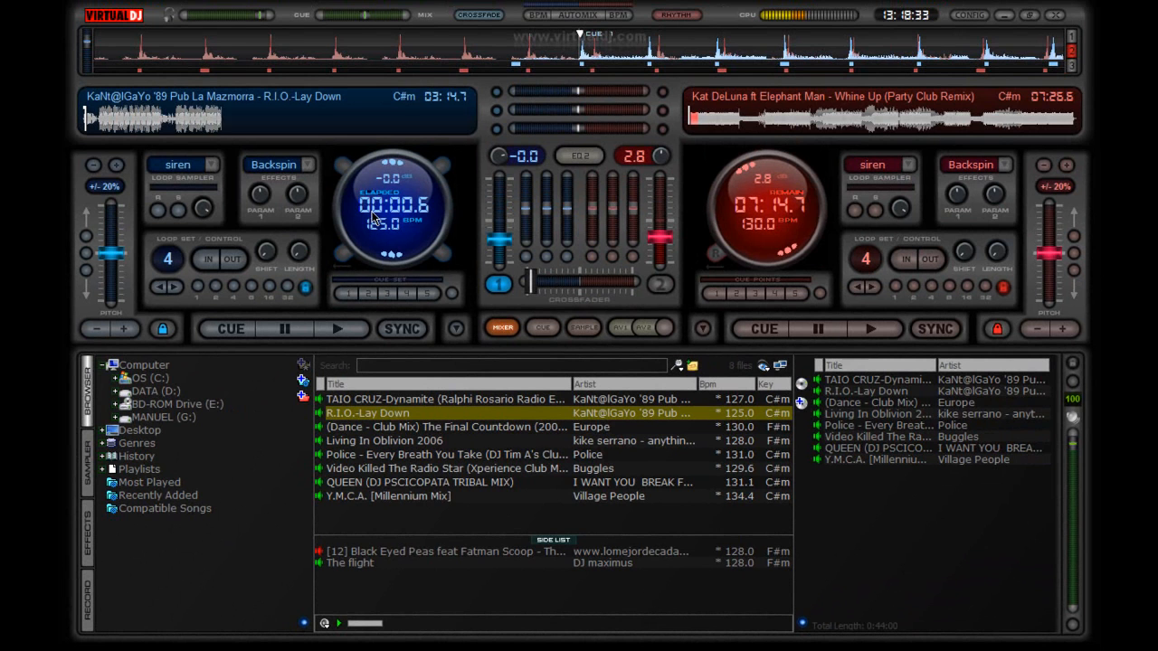
click(335, 329)
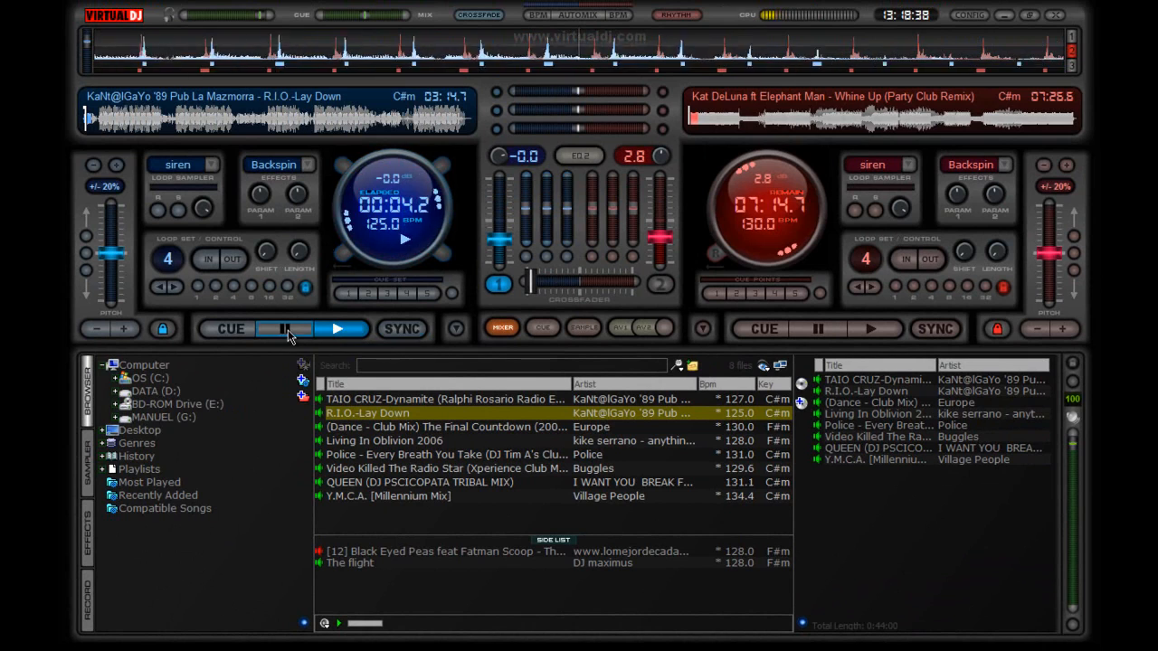
click(286, 331)
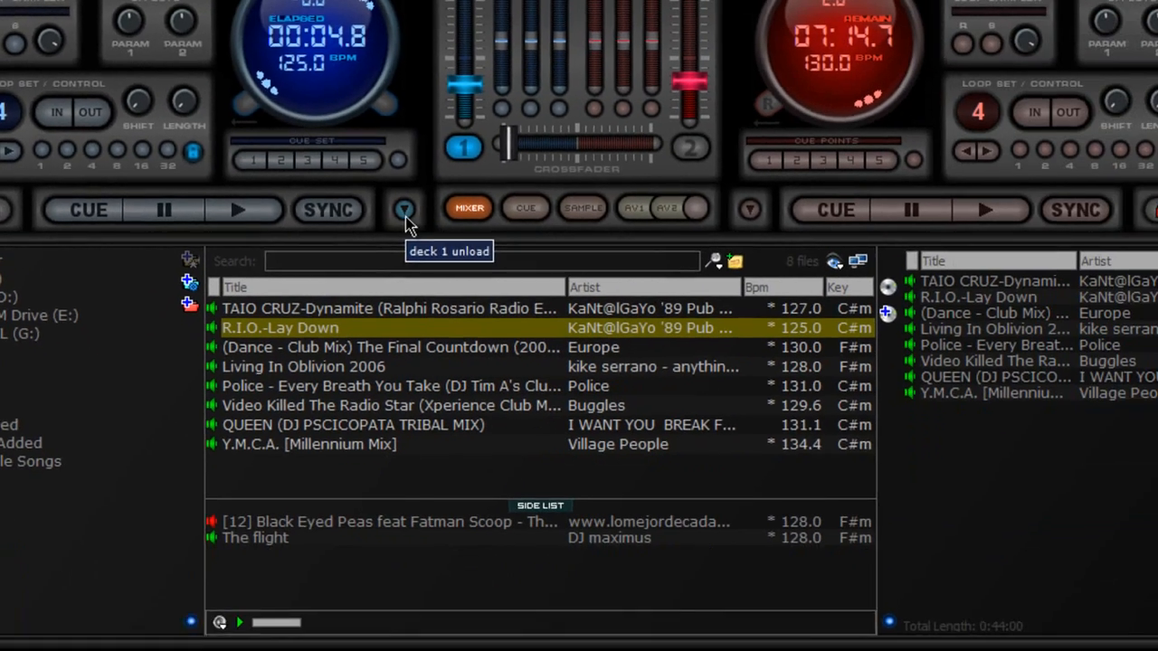
Step: Unload deck 1, load The Final Countdown onto it, then unload it again
click(715, 380)
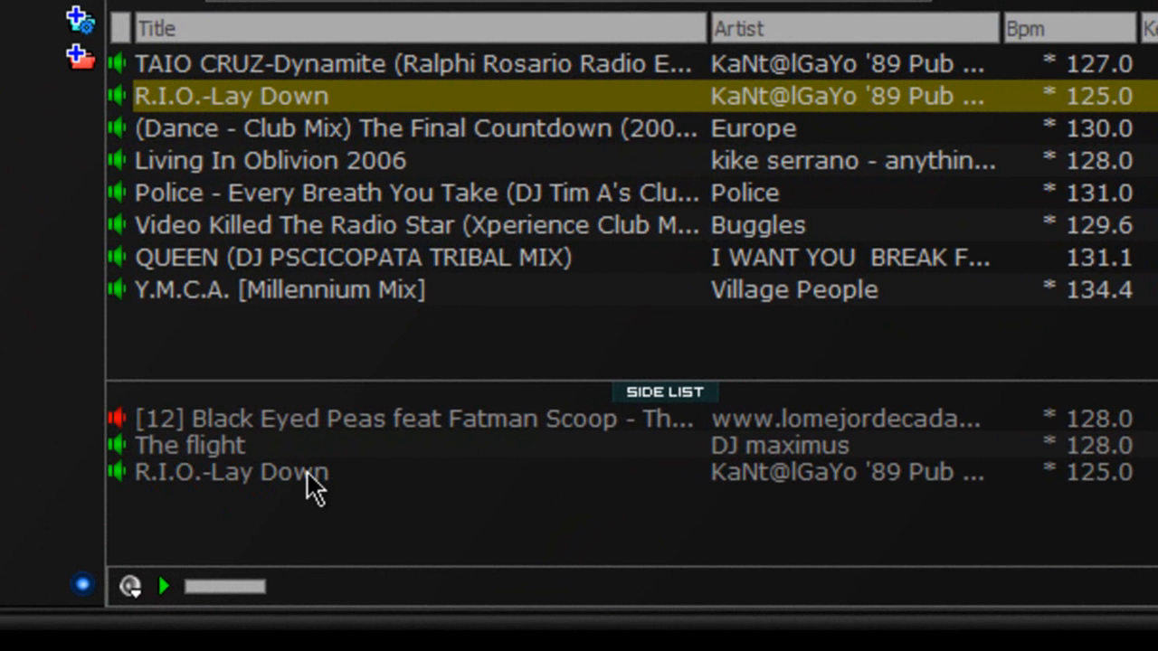
click(436, 133)
drag(413, 4, 381, 217)
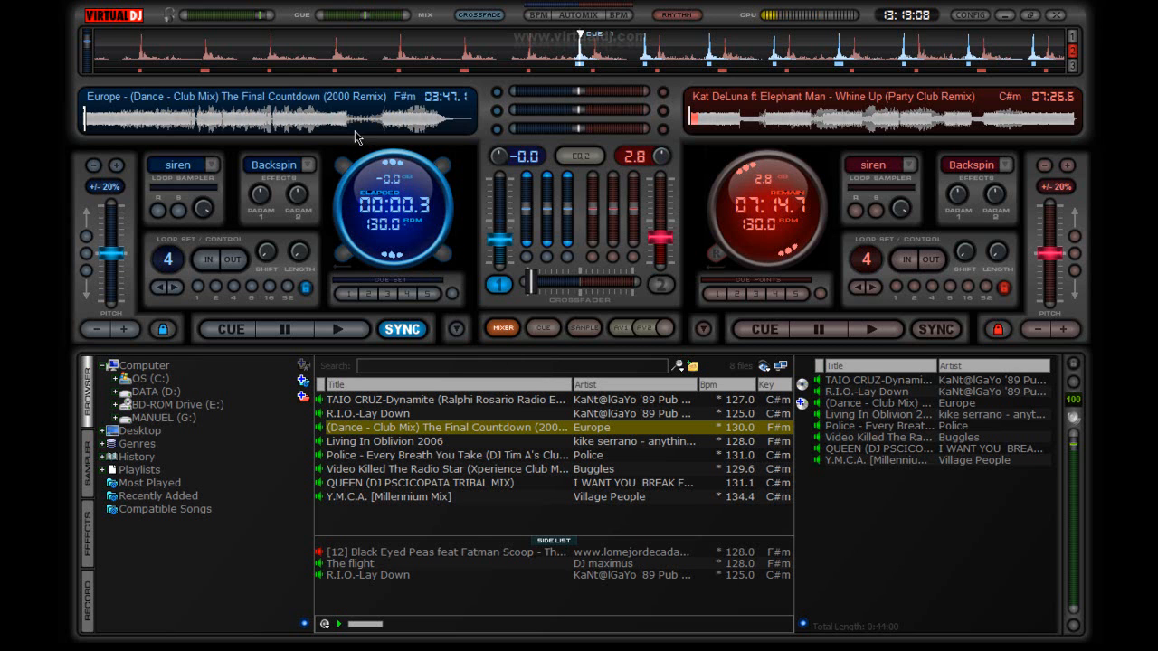
click(456, 331)
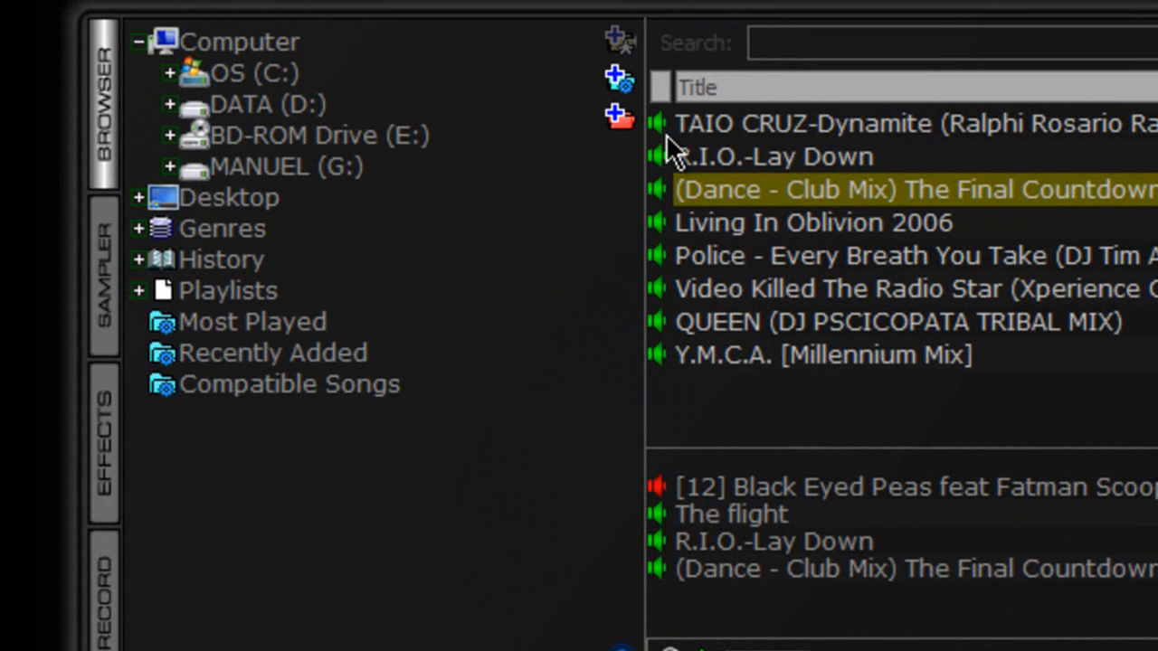
Step: Select the Dynamite, R.I.O.-Lay Down and Dynamite rows in the side list in turn
click(717, 126)
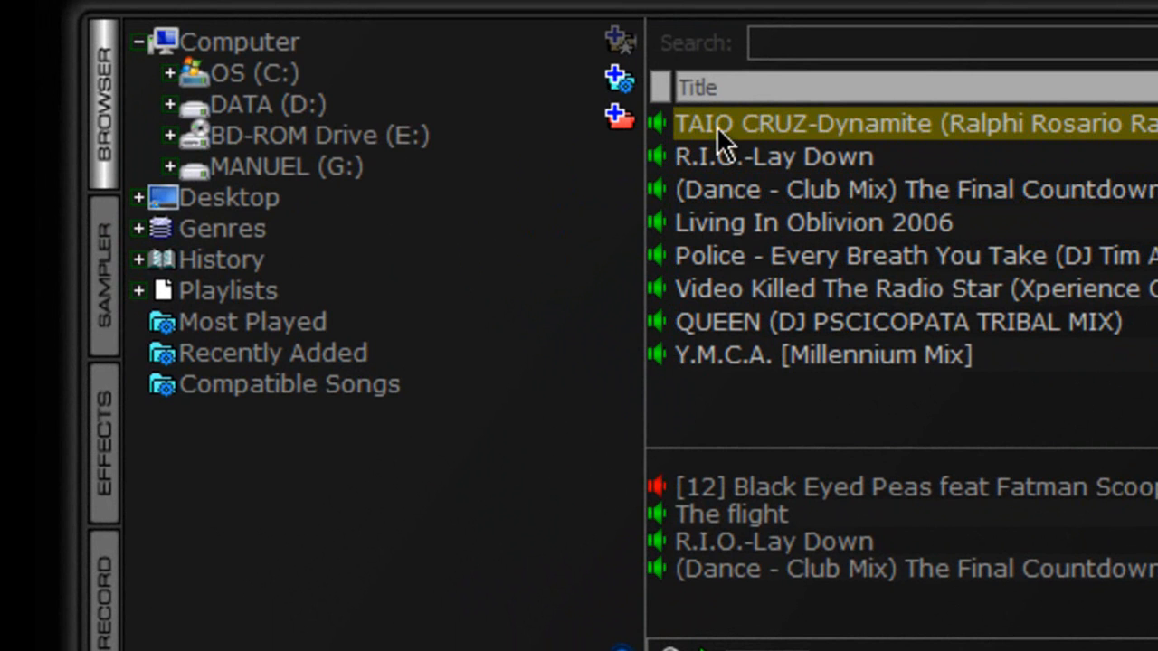
click(808, 162)
click(828, 133)
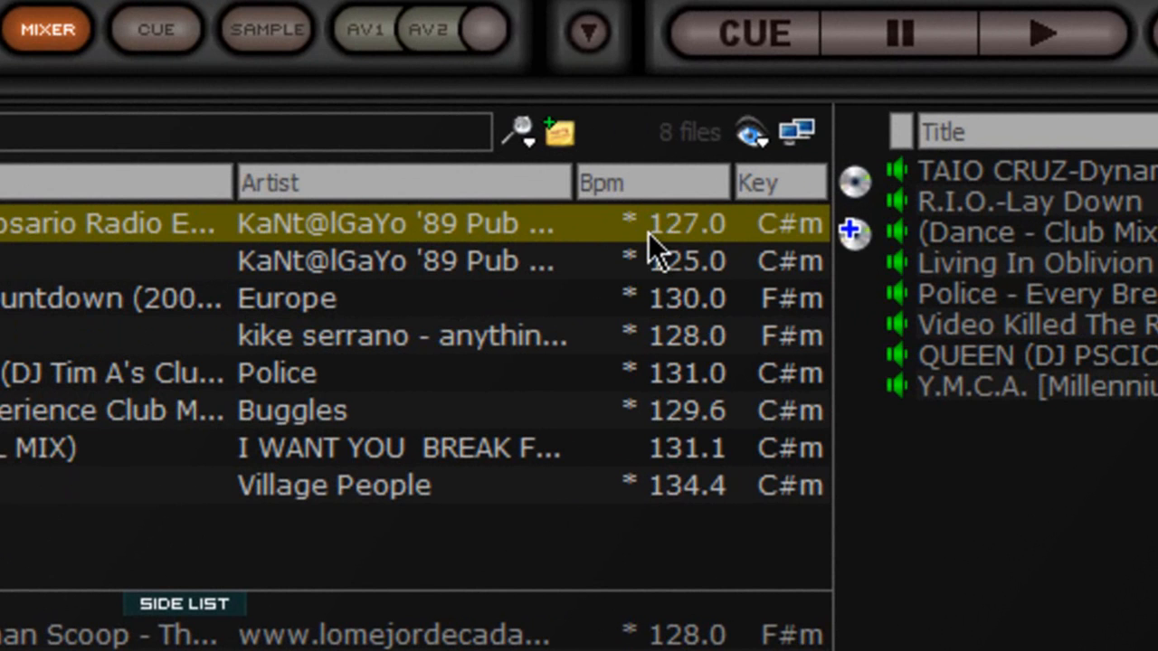
Step: Widen the Artist column and sort the track list by artist
drag(233, 191, 195, 185)
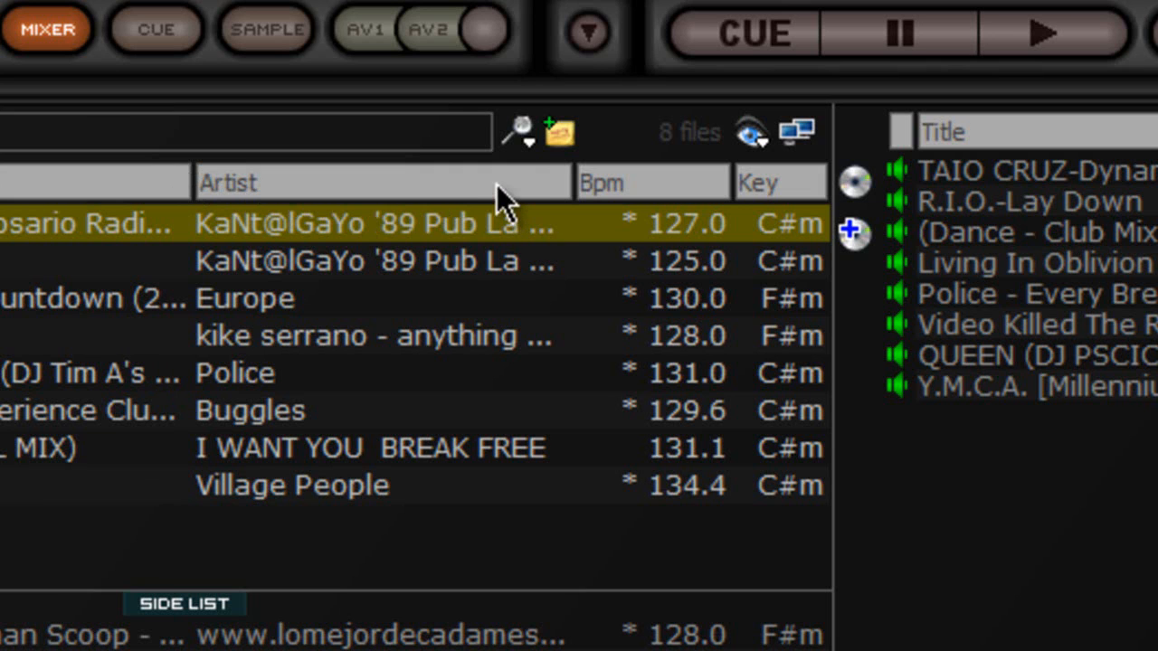
right_click(498, 187)
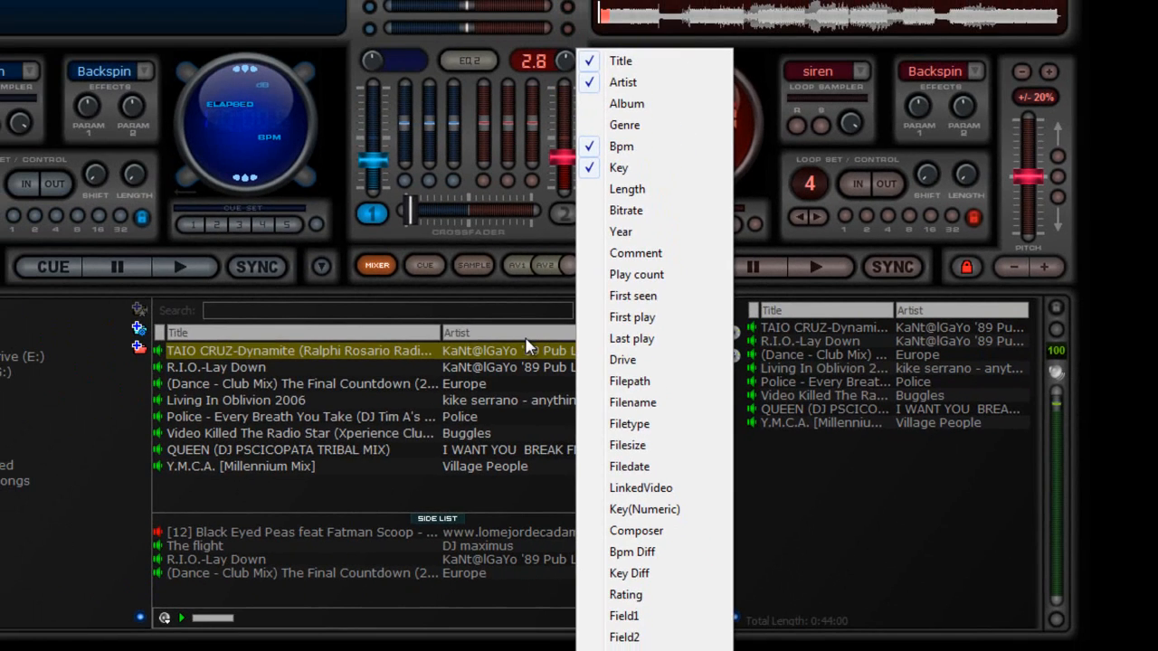
click(482, 284)
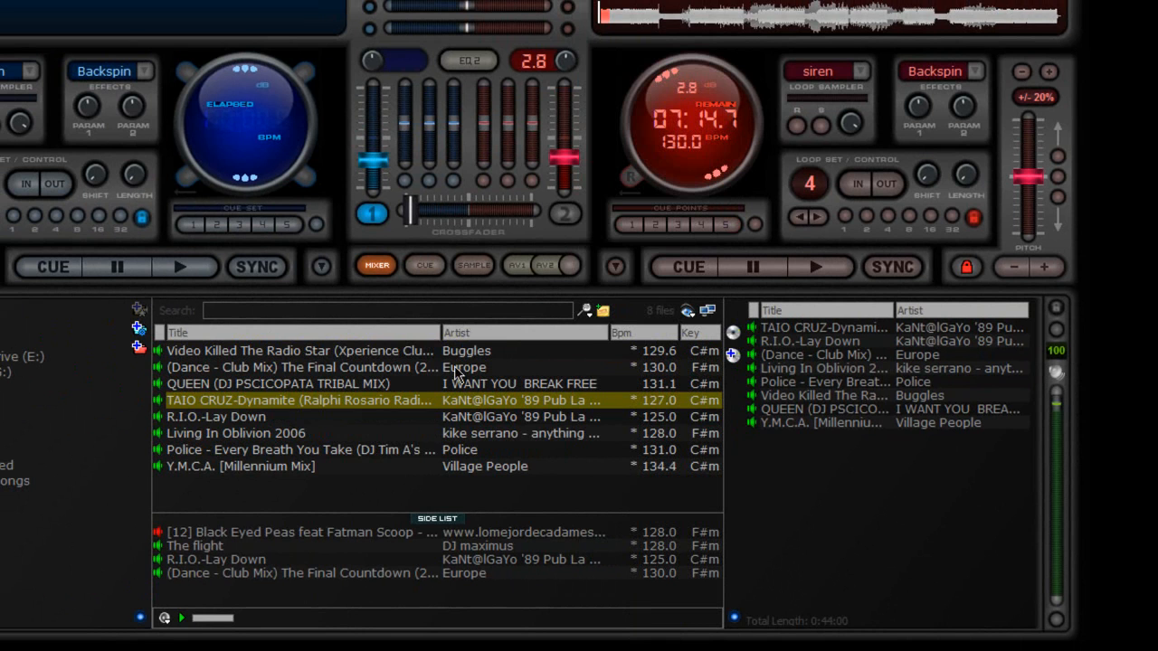
Step: Add and then remove the Play count and Length columns in the track list
right_click(531, 333)
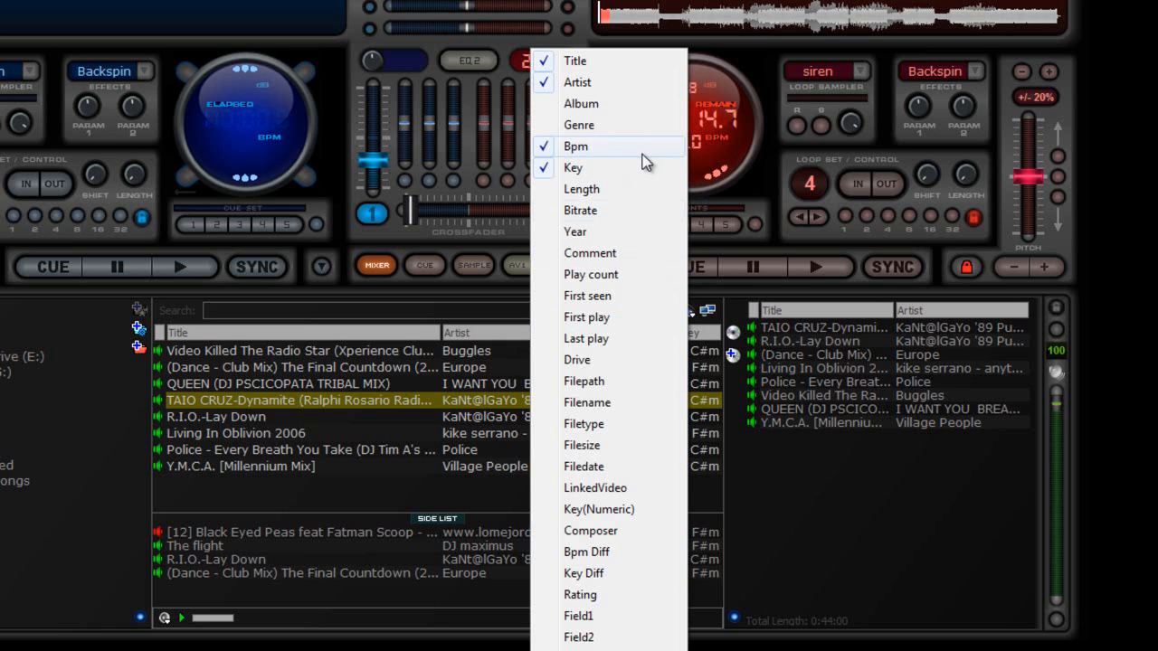
click(623, 276)
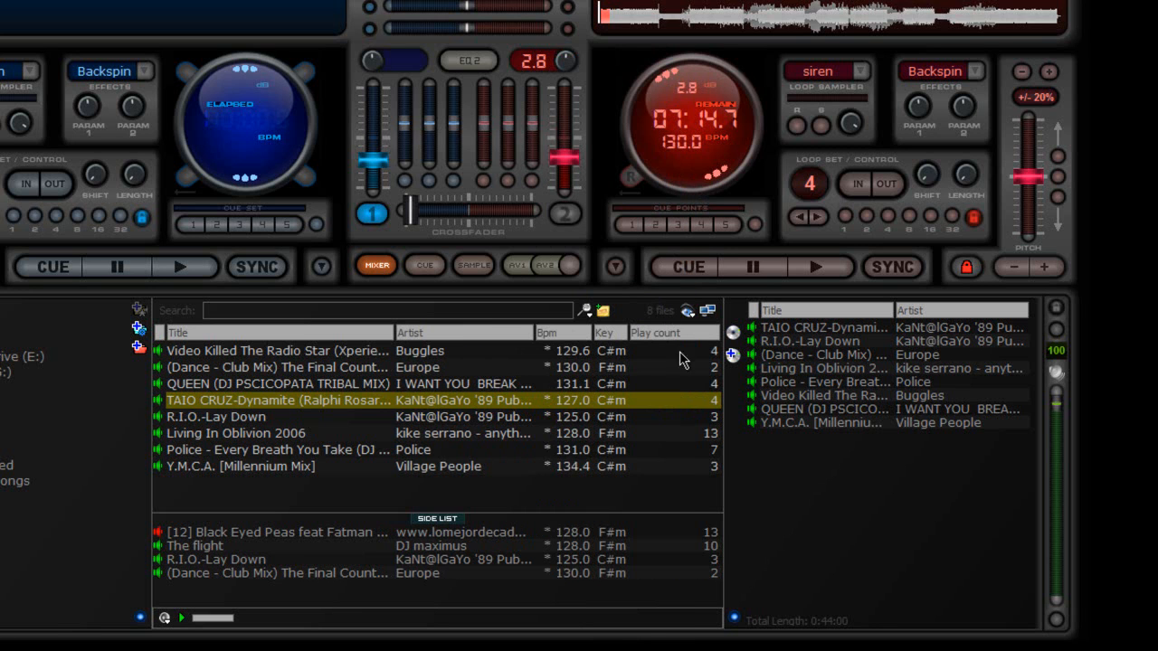
click(674, 438)
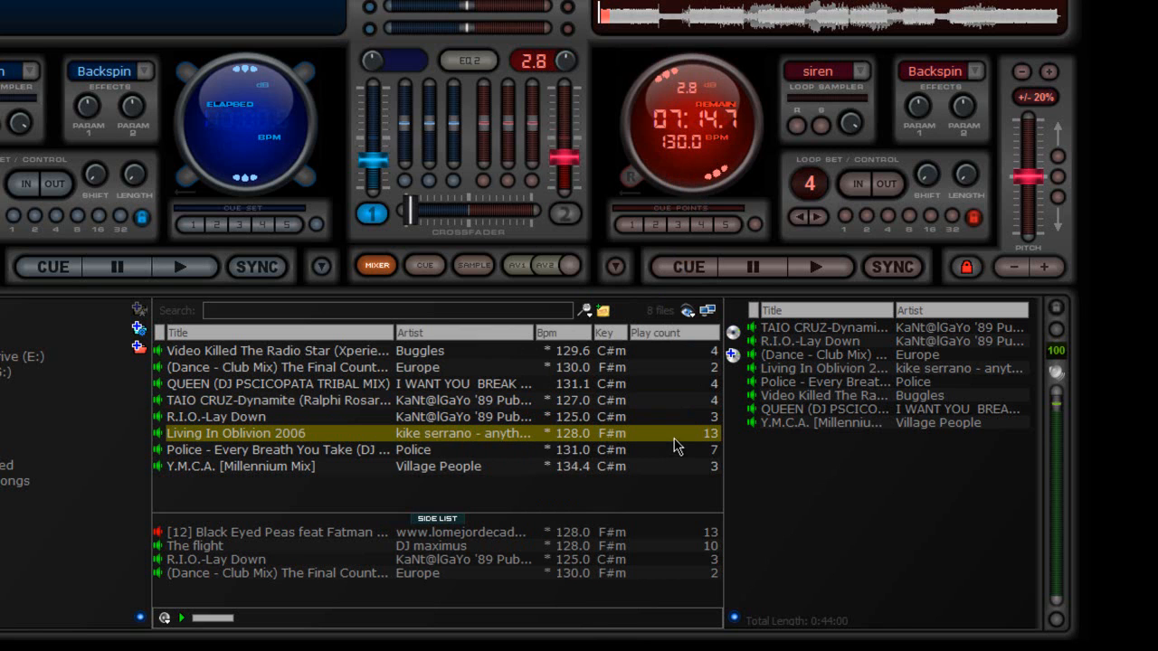
right_click(660, 336)
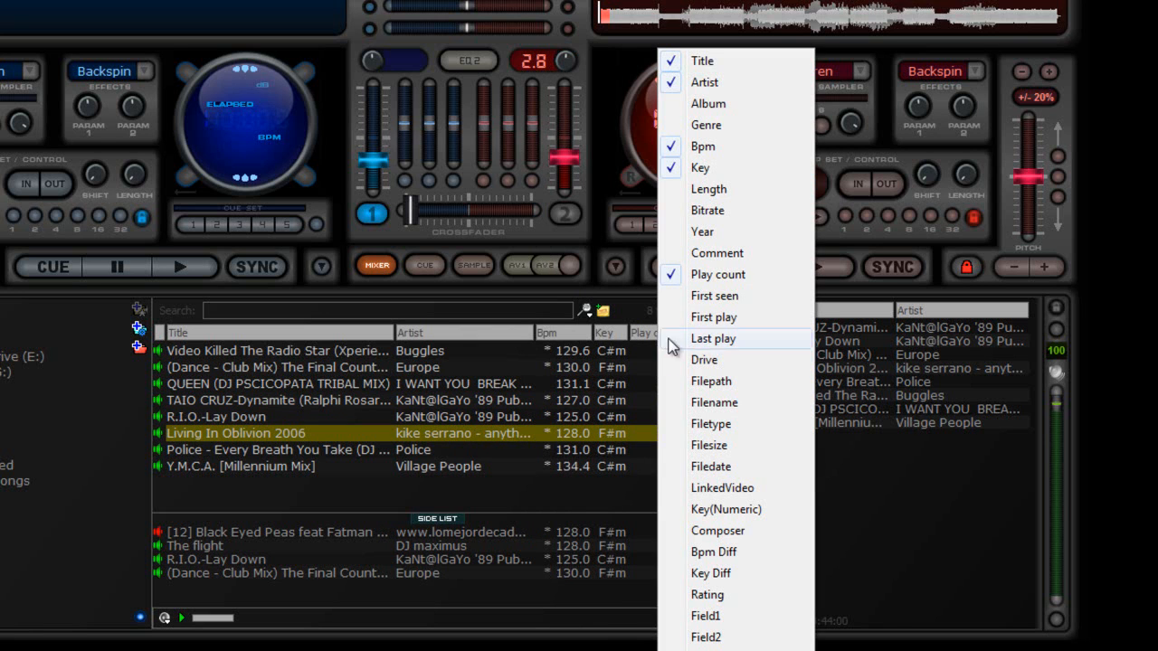
click(743, 276)
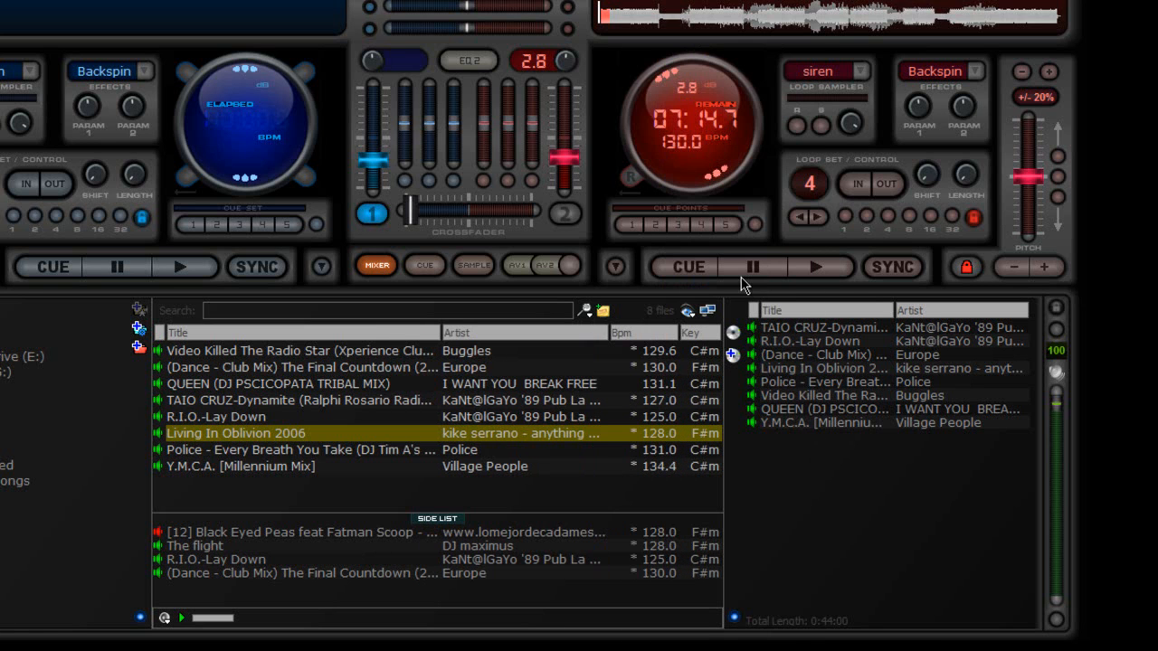
right_click(640, 337)
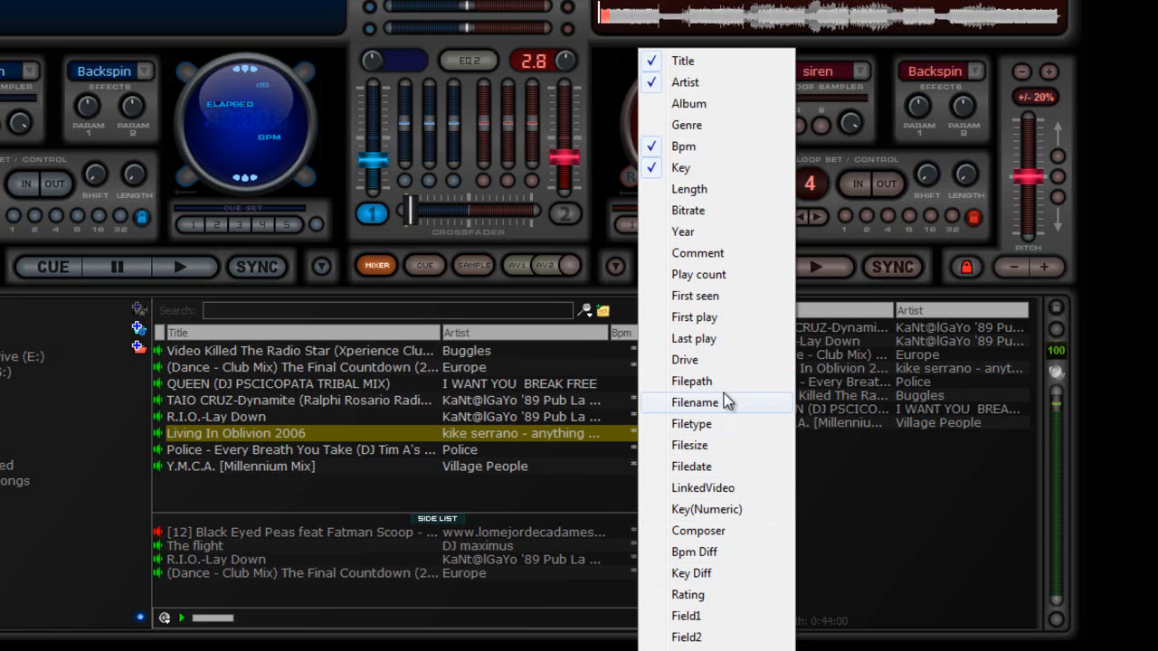
click(706, 191)
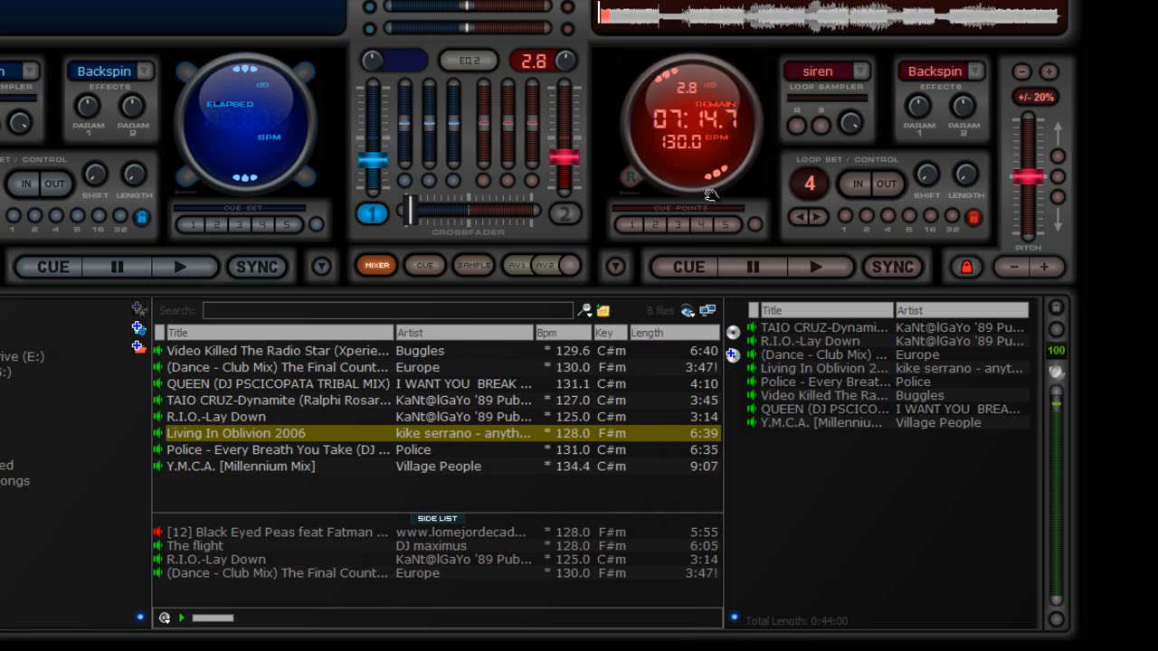
right_click(684, 337)
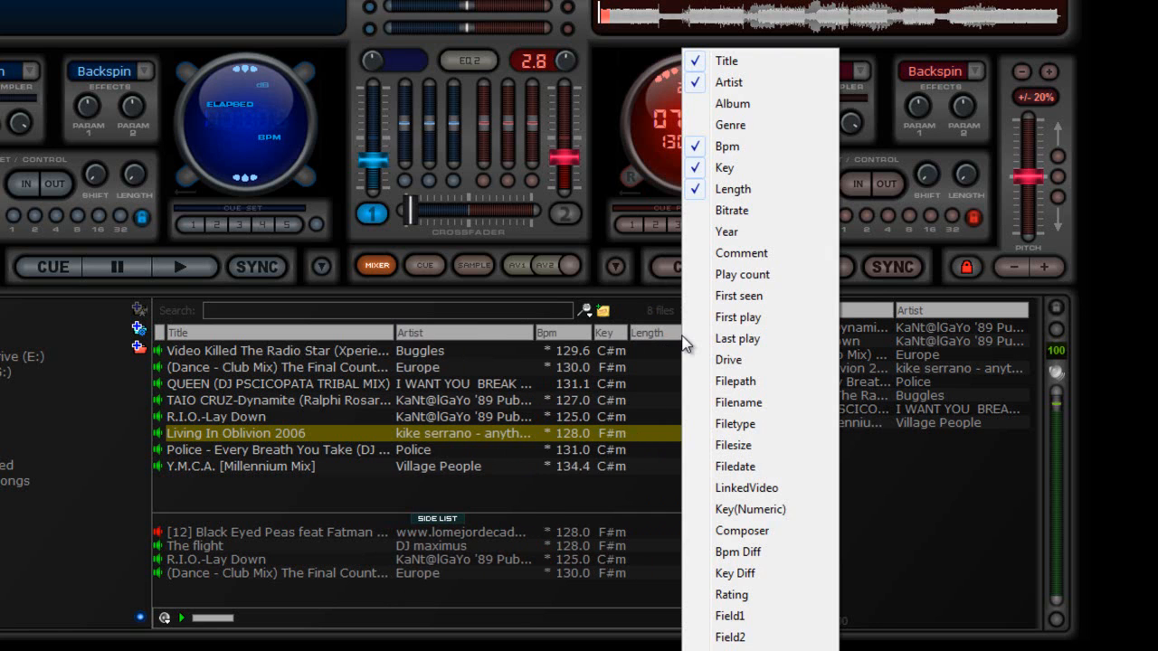
click(752, 189)
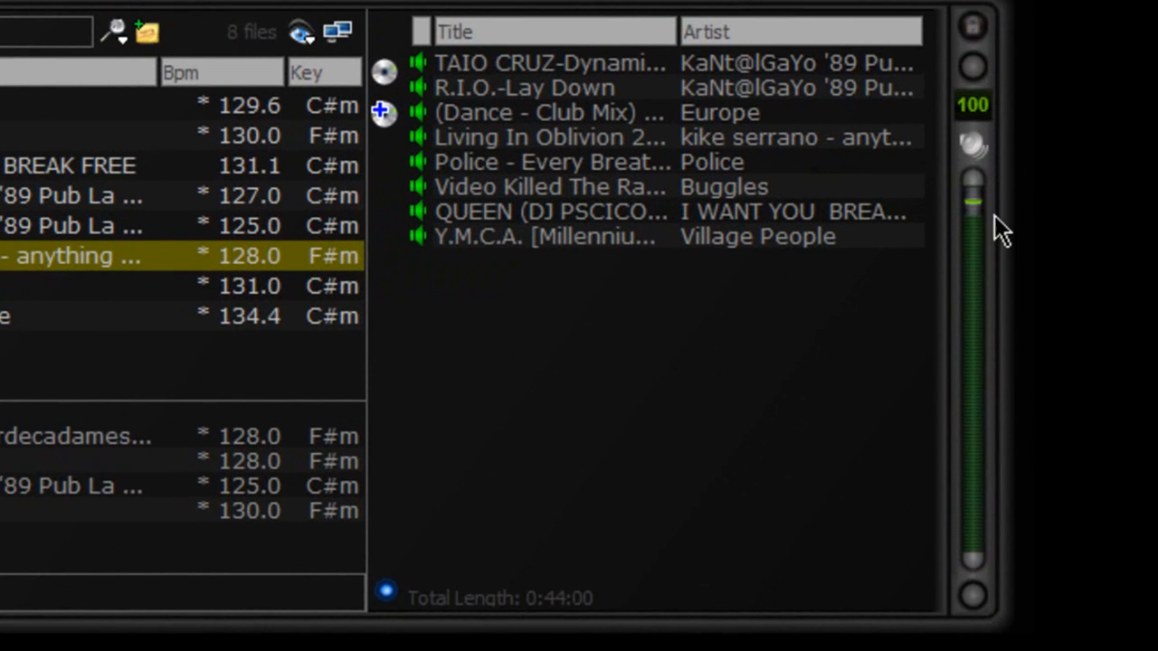
Step: Drop the side level to 0 and back to 100, switch it to red mode, and repeat the test
drag(972, 188, 998, 128)
click(975, 74)
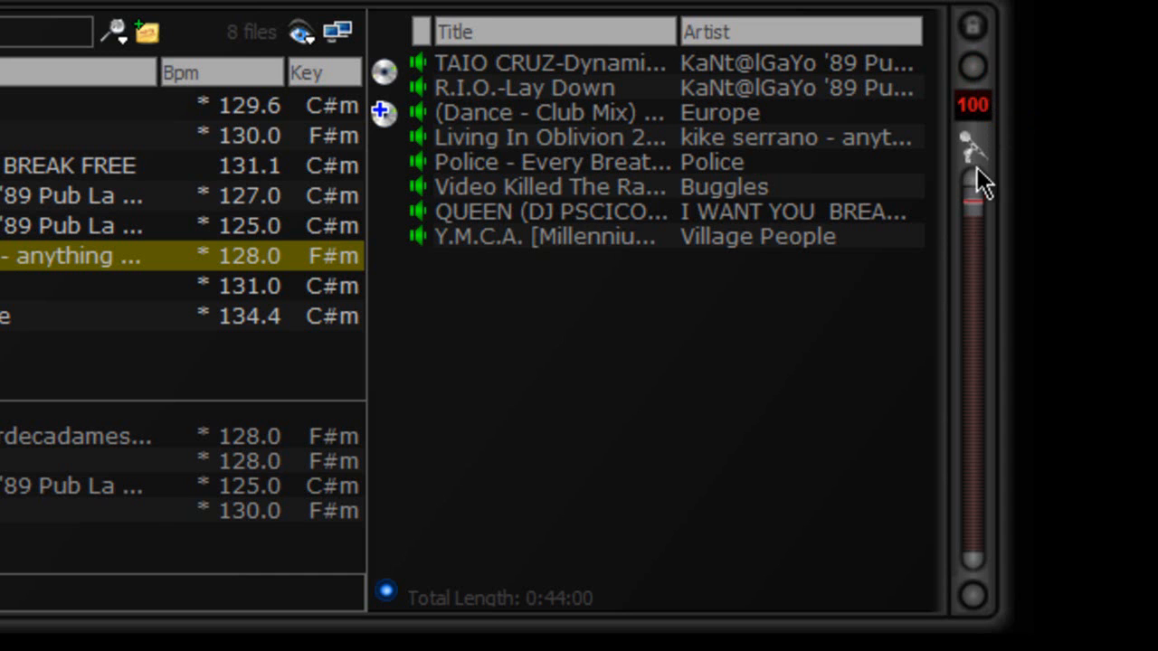
drag(977, 217, 975, 535)
drag(974, 525, 1011, 97)
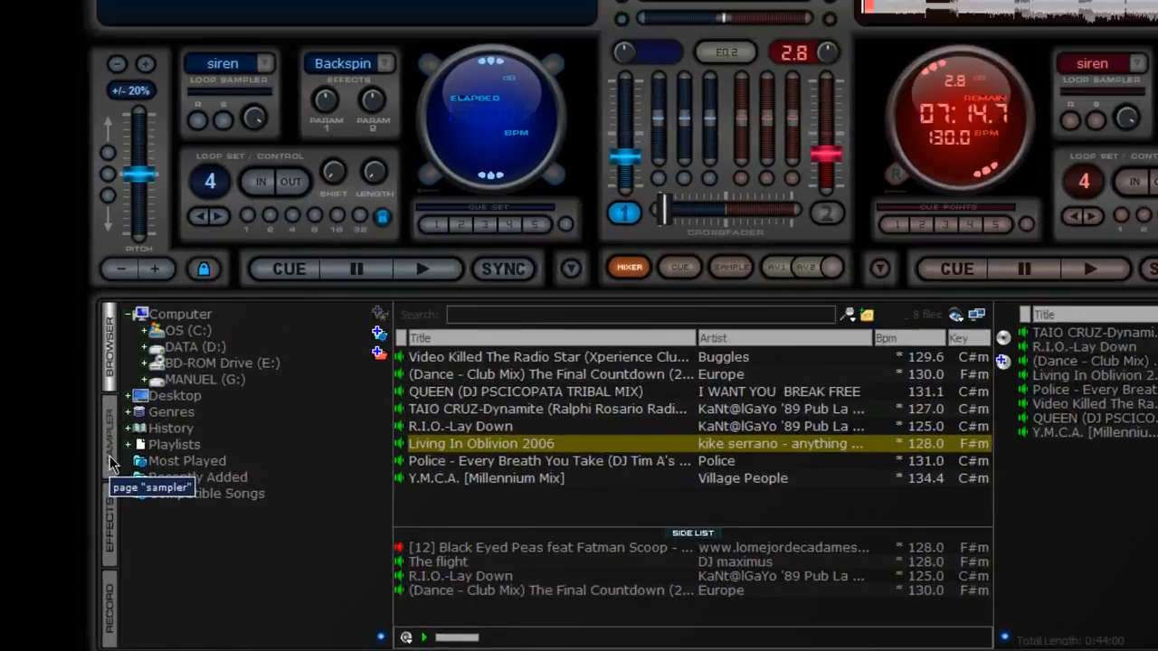
Step: Open the sampler and audition the siren, push and pump it up samples
click(88, 480)
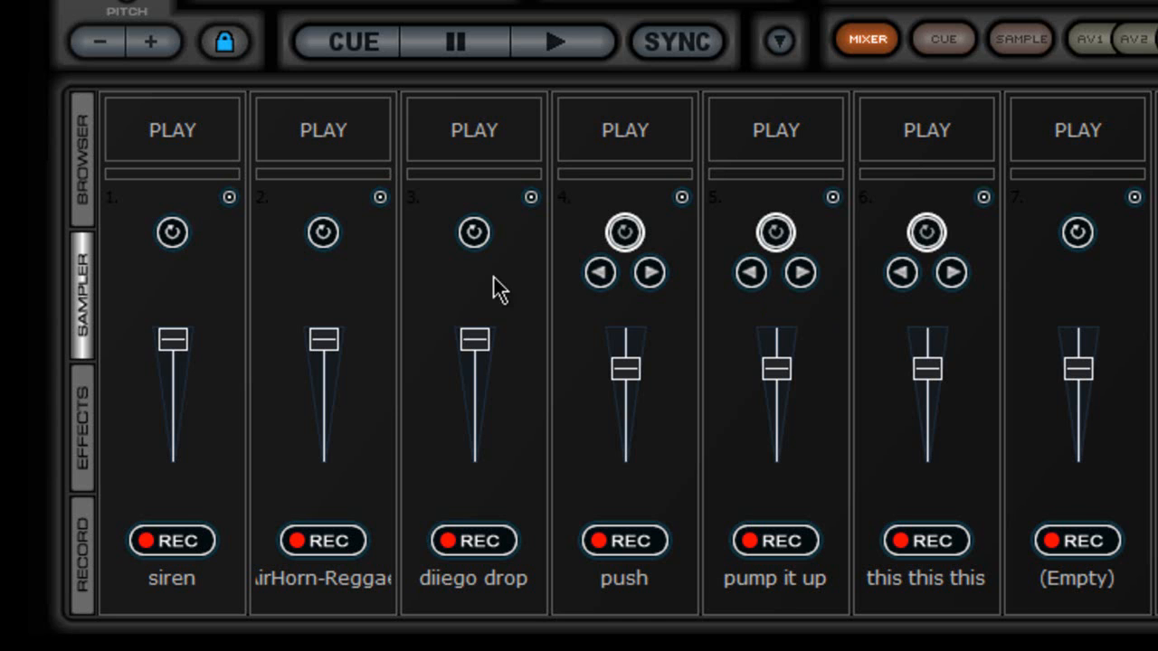
click(178, 143)
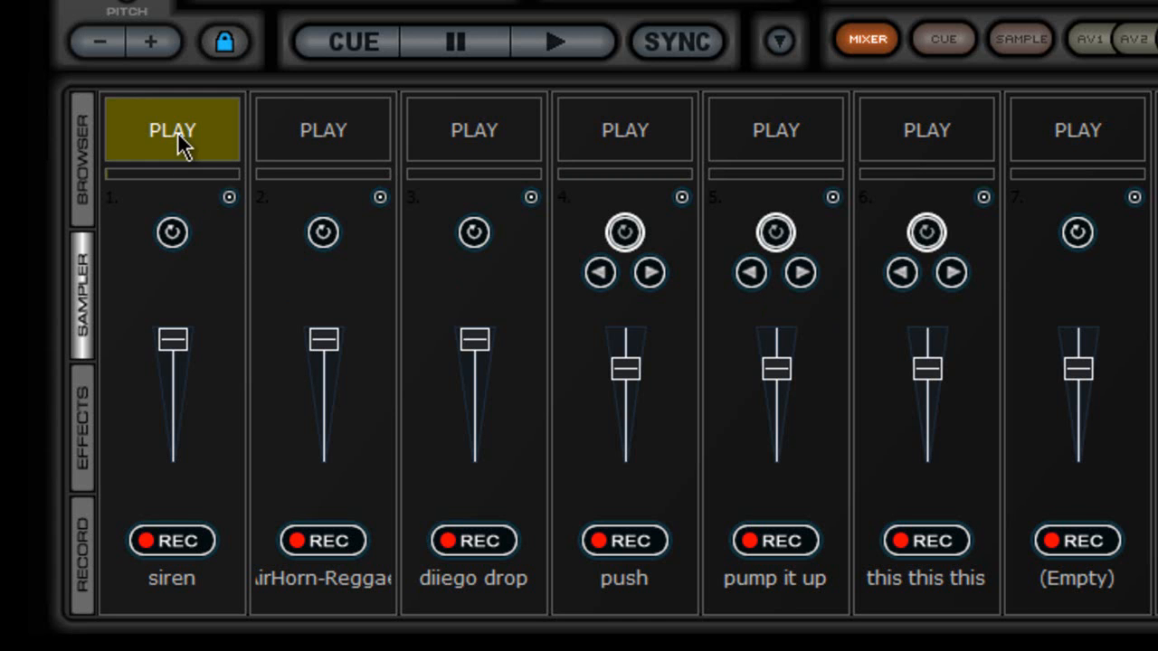
click(179, 143)
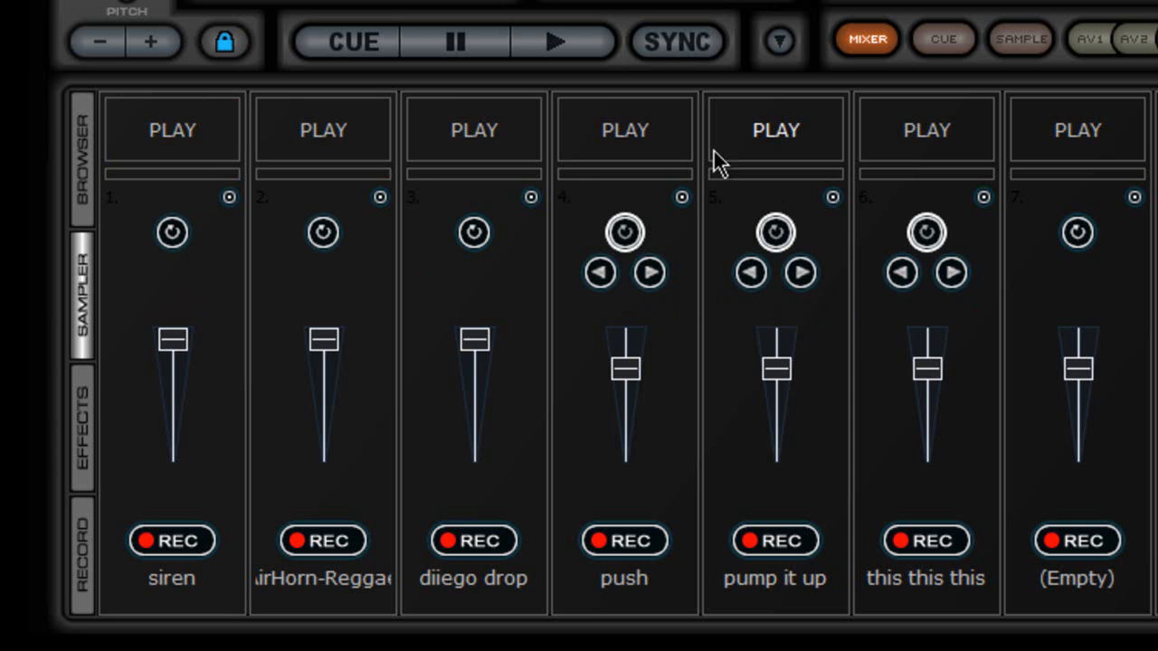
click(664, 148)
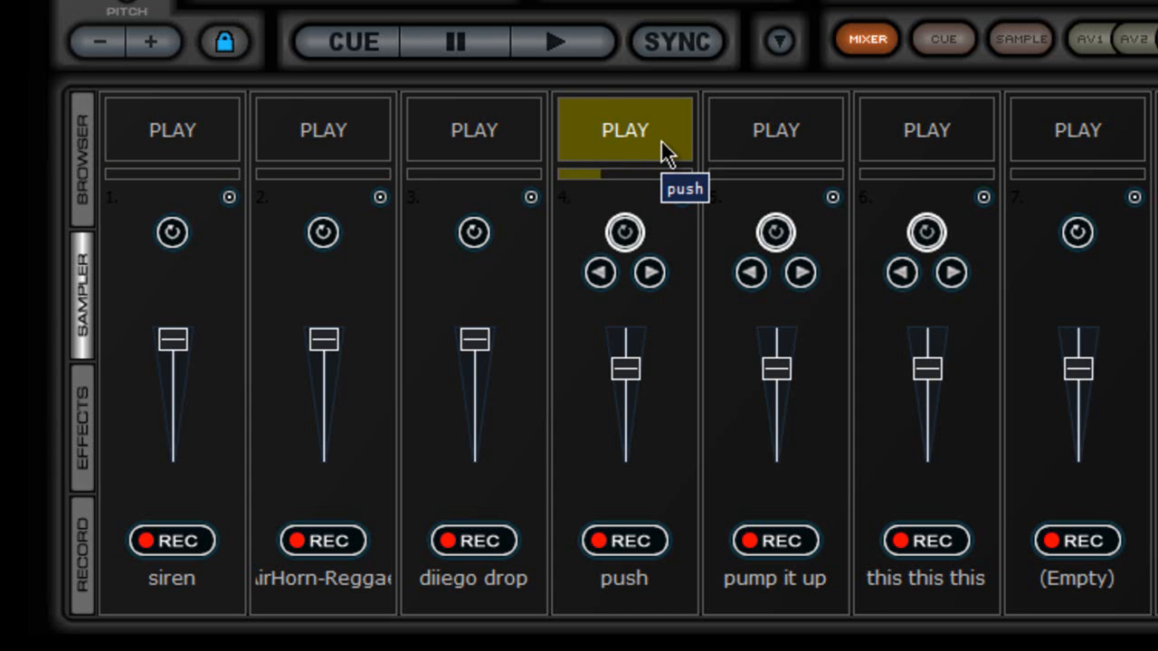
click(661, 150)
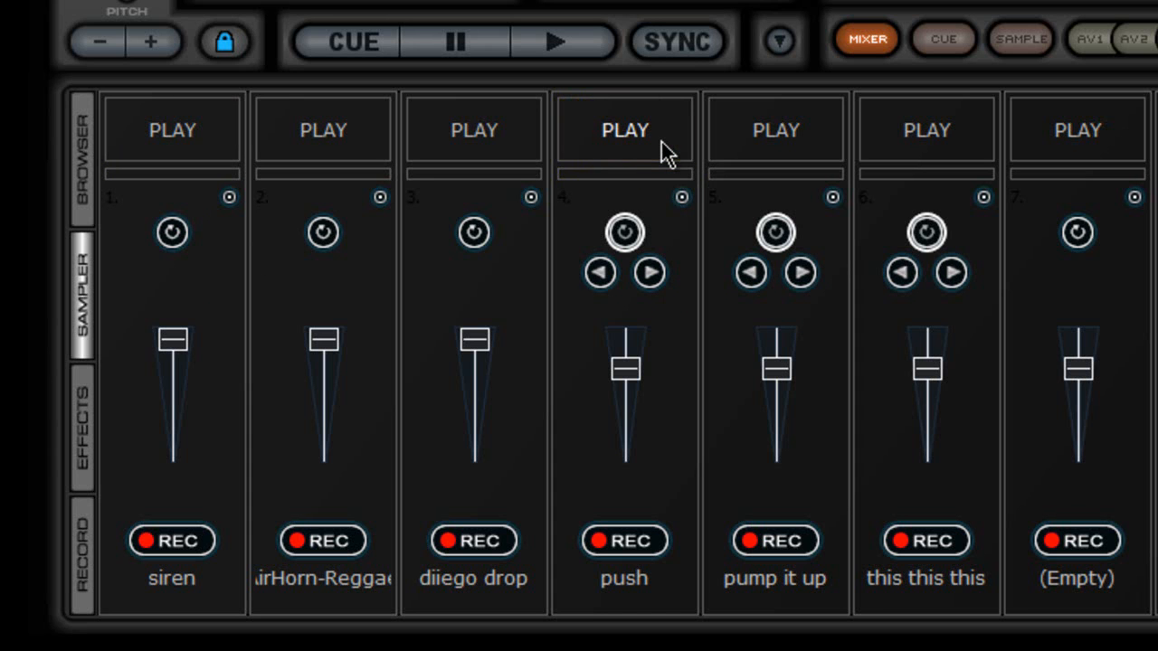
click(821, 136)
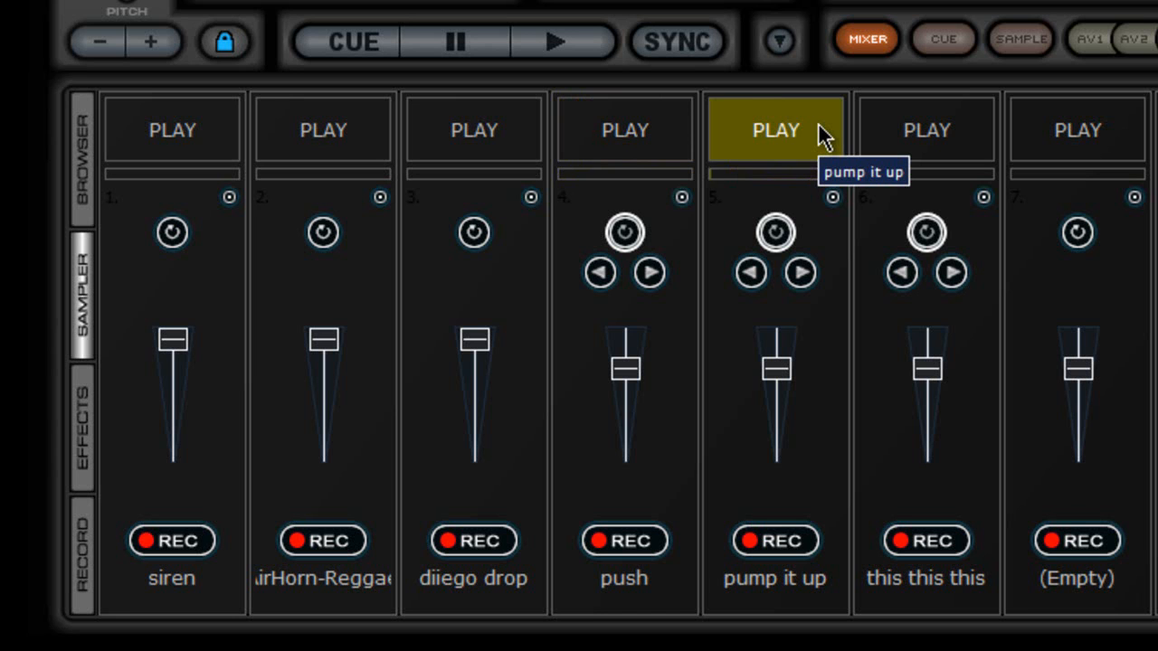
click(821, 135)
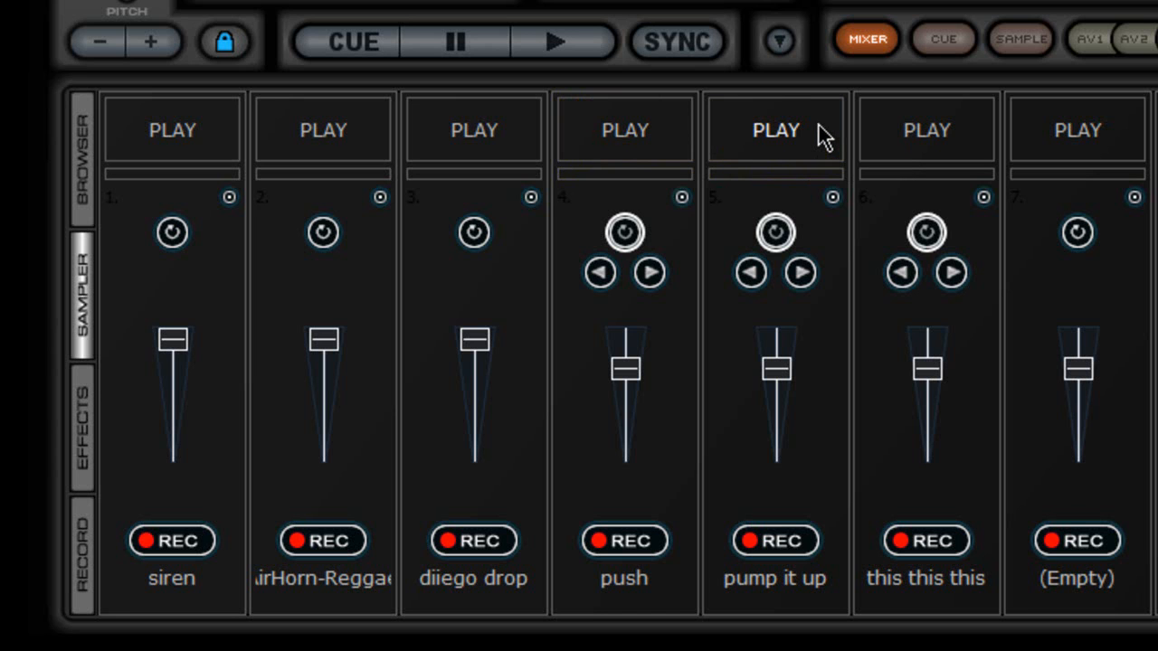
Step: Audition the second, diiego drop and push samples, toggle diiego drop looping on and off, then go to Effects
click(349, 126)
click(347, 122)
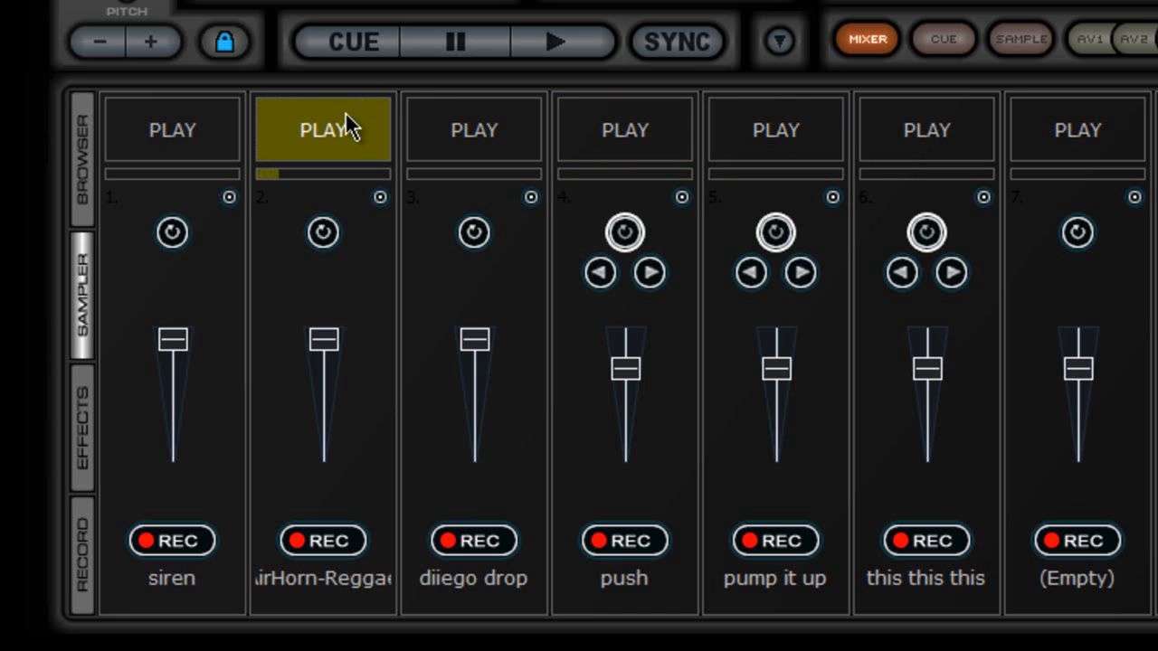
click(454, 126)
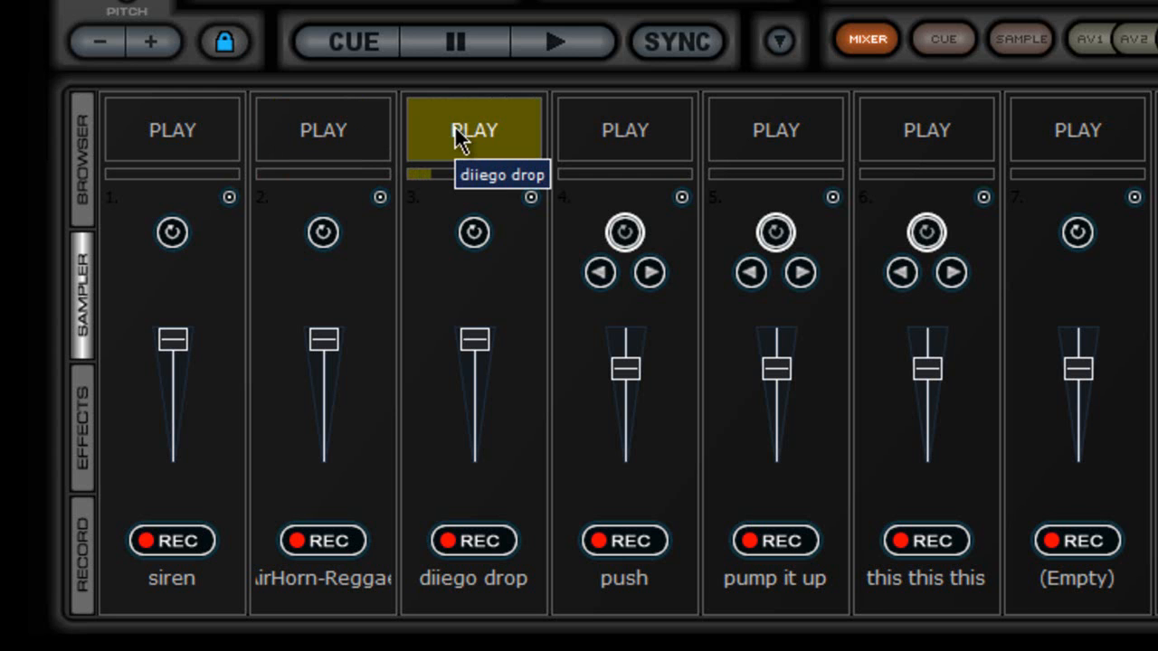
click(458, 139)
click(638, 115)
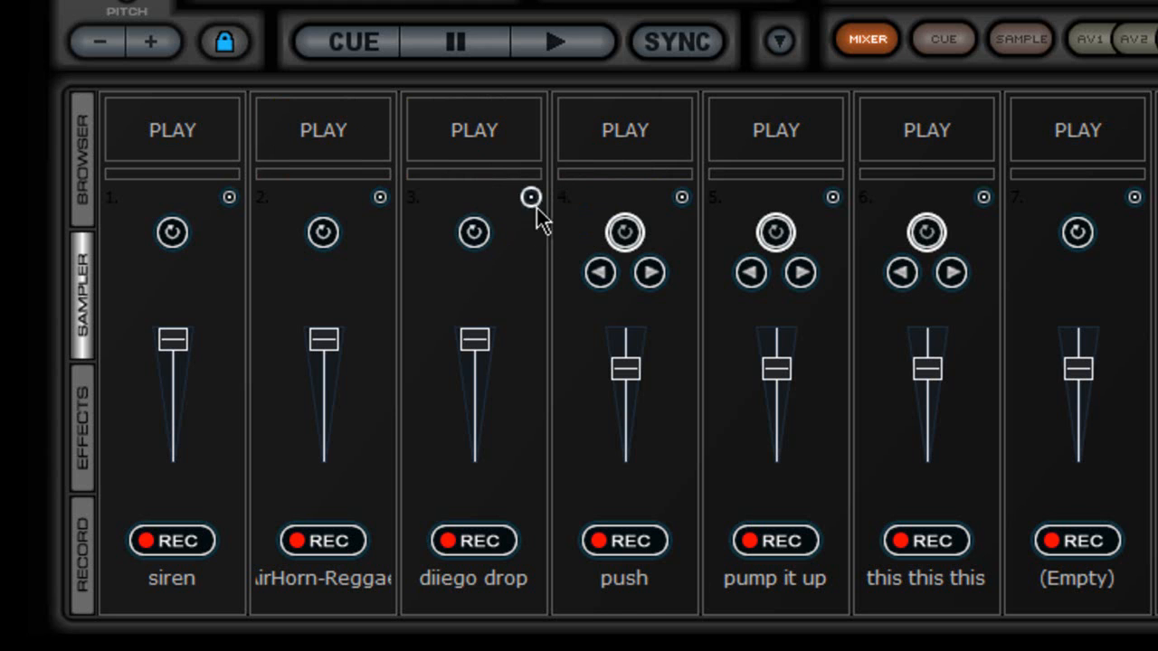
click(472, 235)
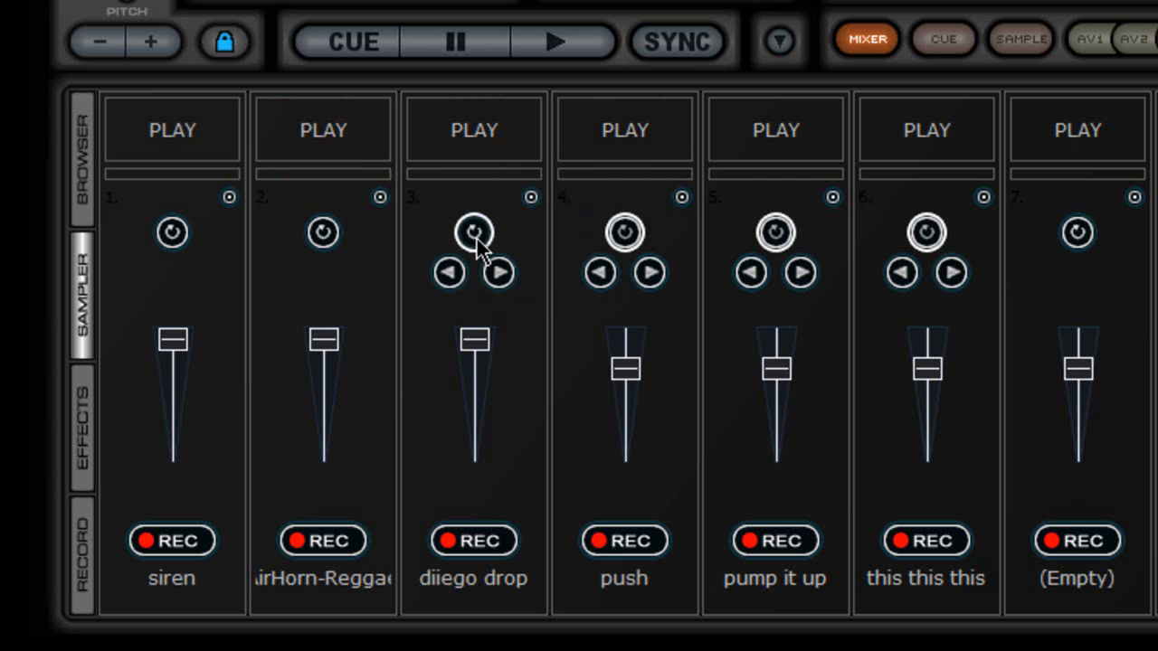
click(476, 240)
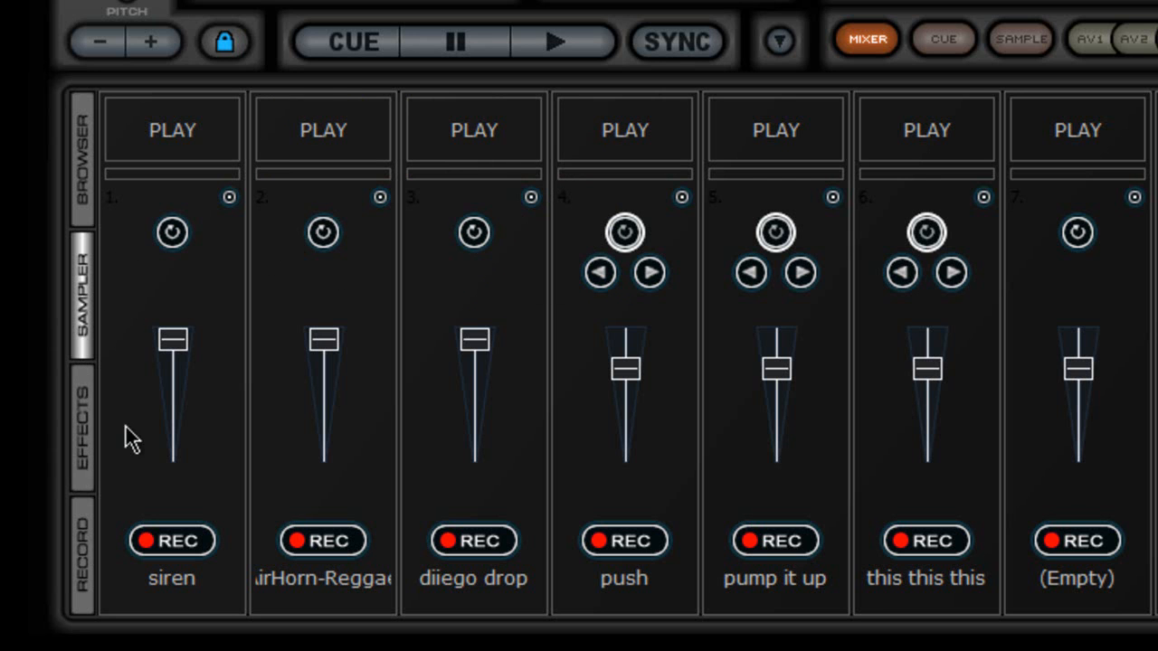
click(87, 431)
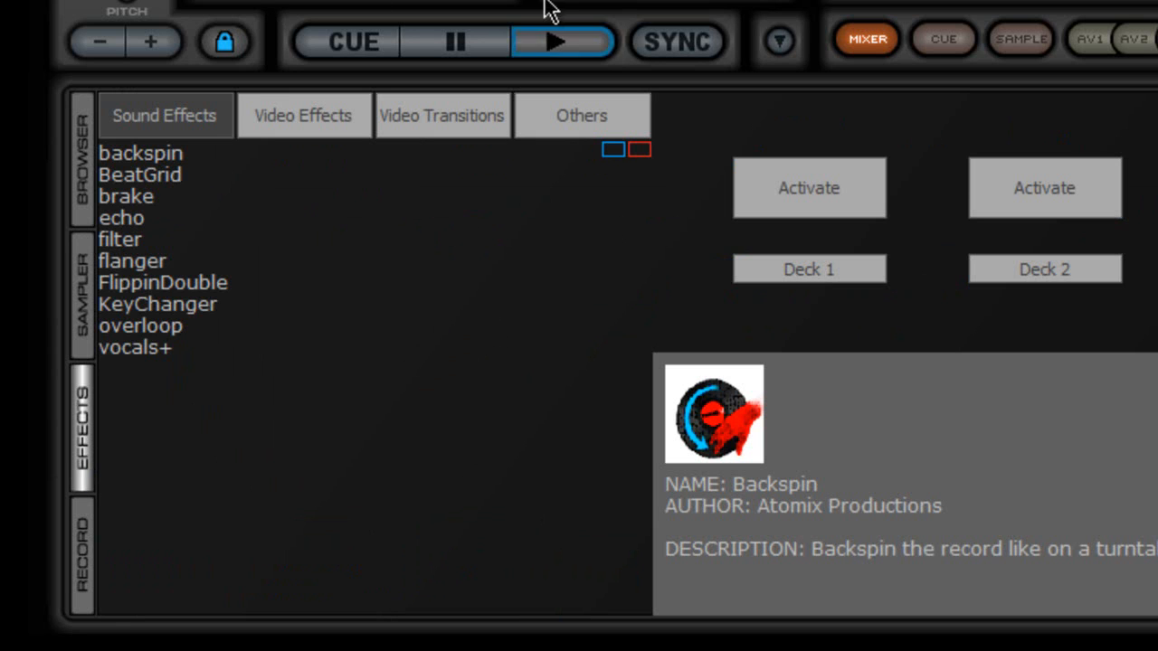
Step: Check deck 1's effect stays Backspin, browse Video Effects, Video Transitions and Others, then reselect backspin
click(309, 83)
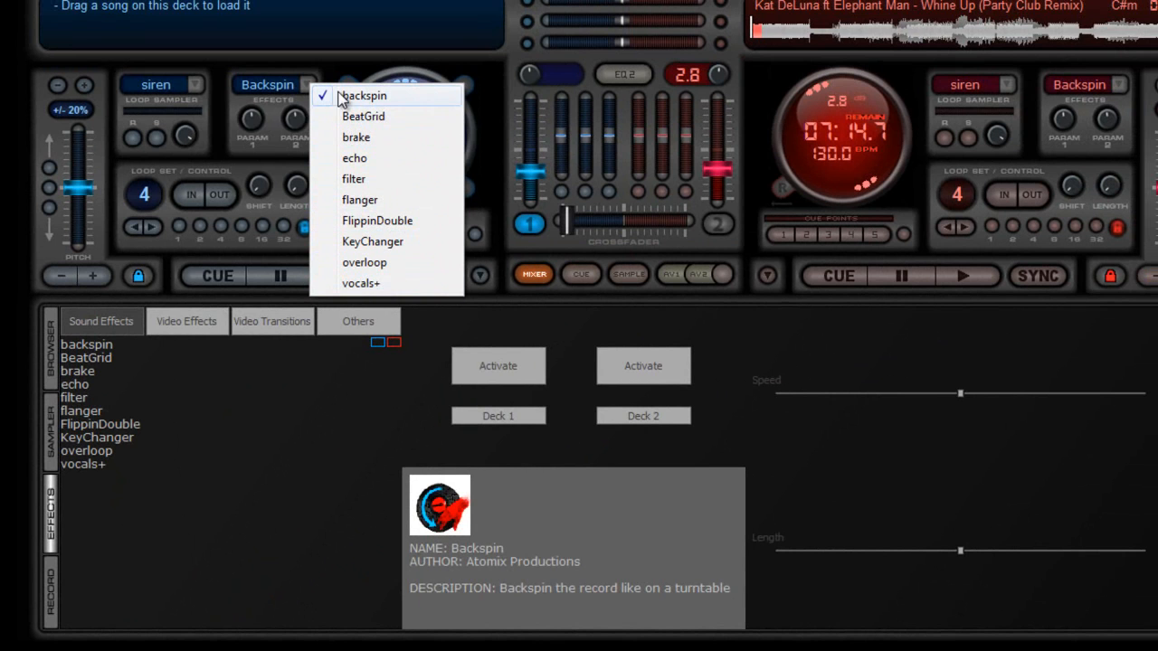
click(233, 102)
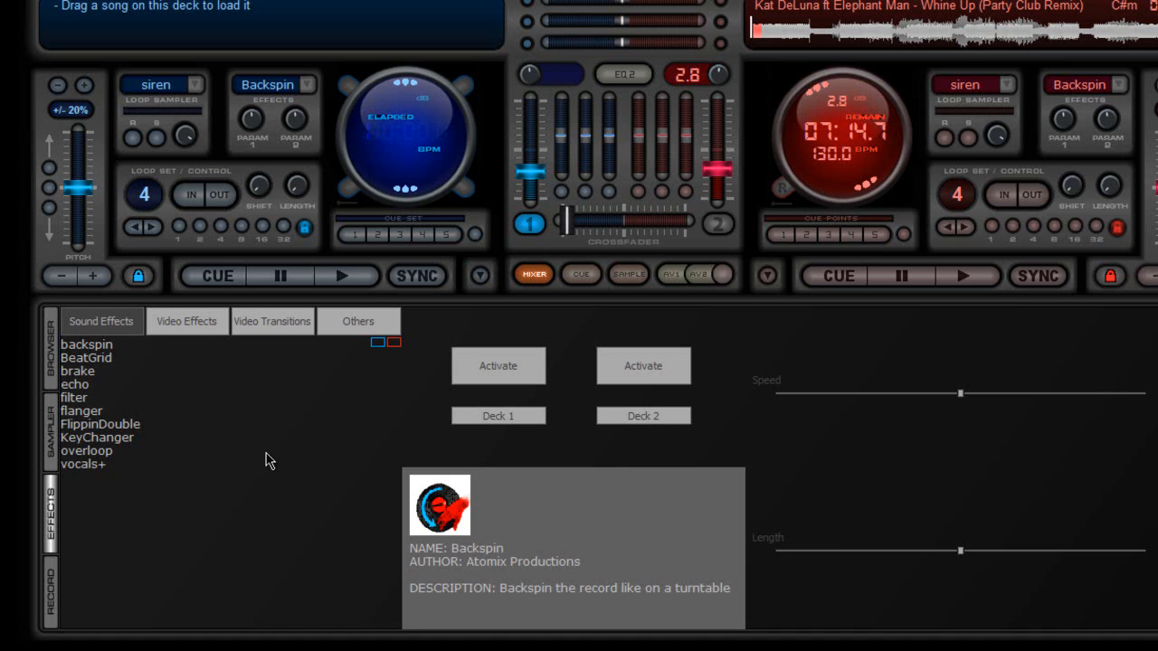
click(193, 327)
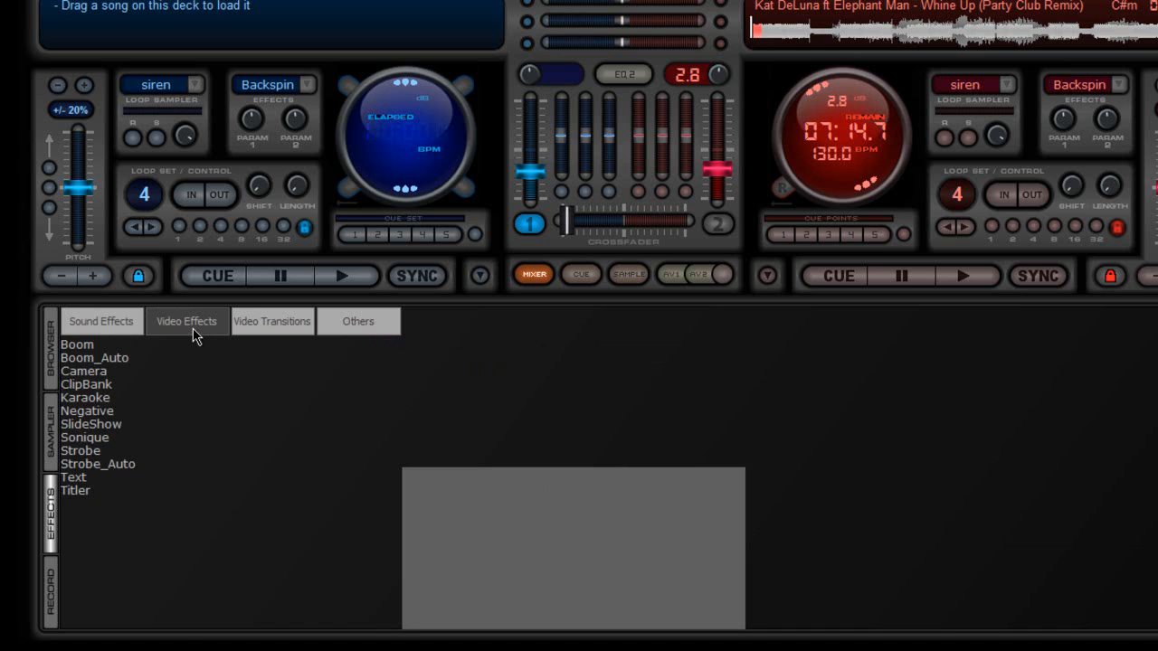
click(284, 322)
click(387, 321)
click(98, 326)
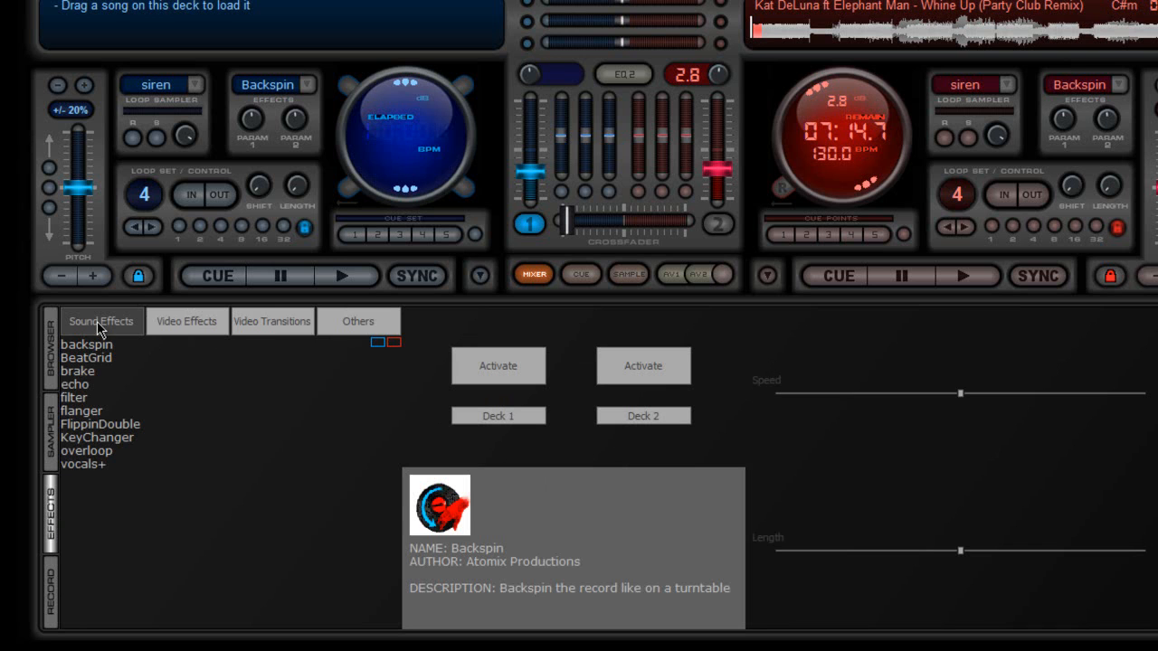
click(99, 345)
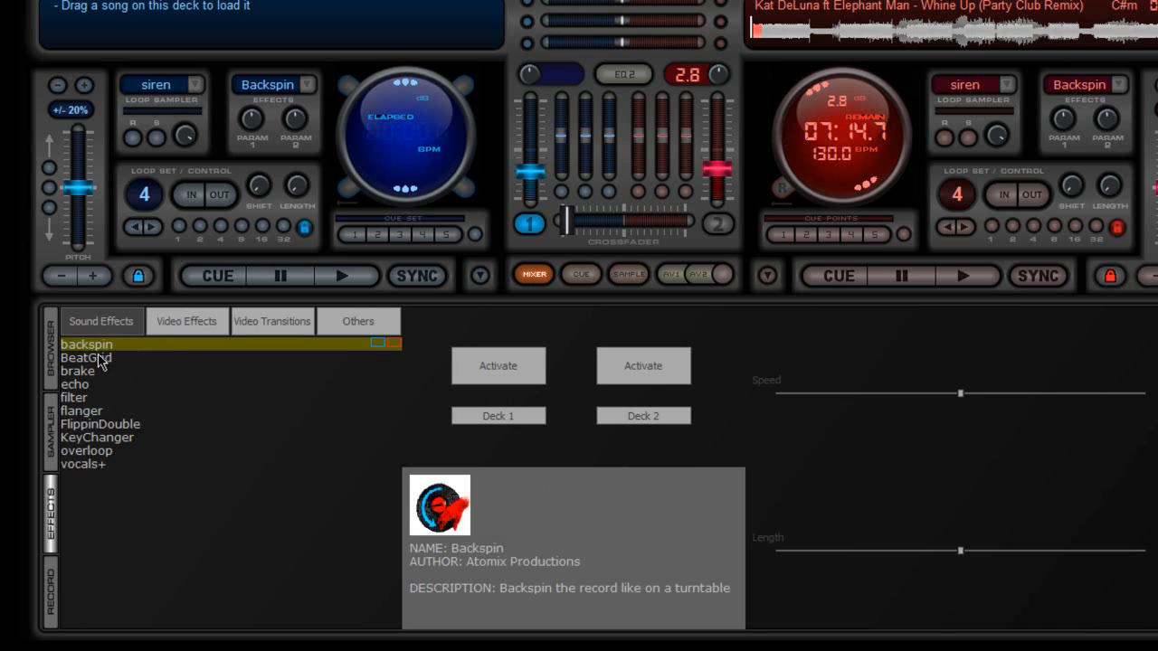
Step: Select BeatGrid, play deck 2 with the crossfader moved to it, and toggle BeatGrid on and off
click(98, 358)
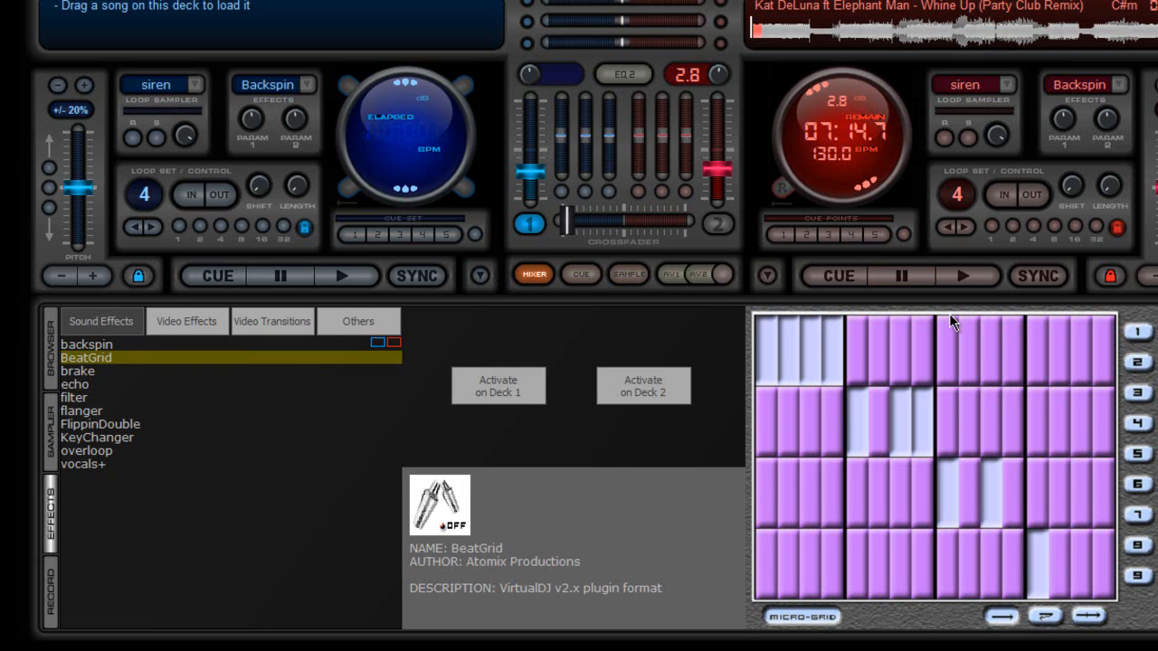
click(987, 278)
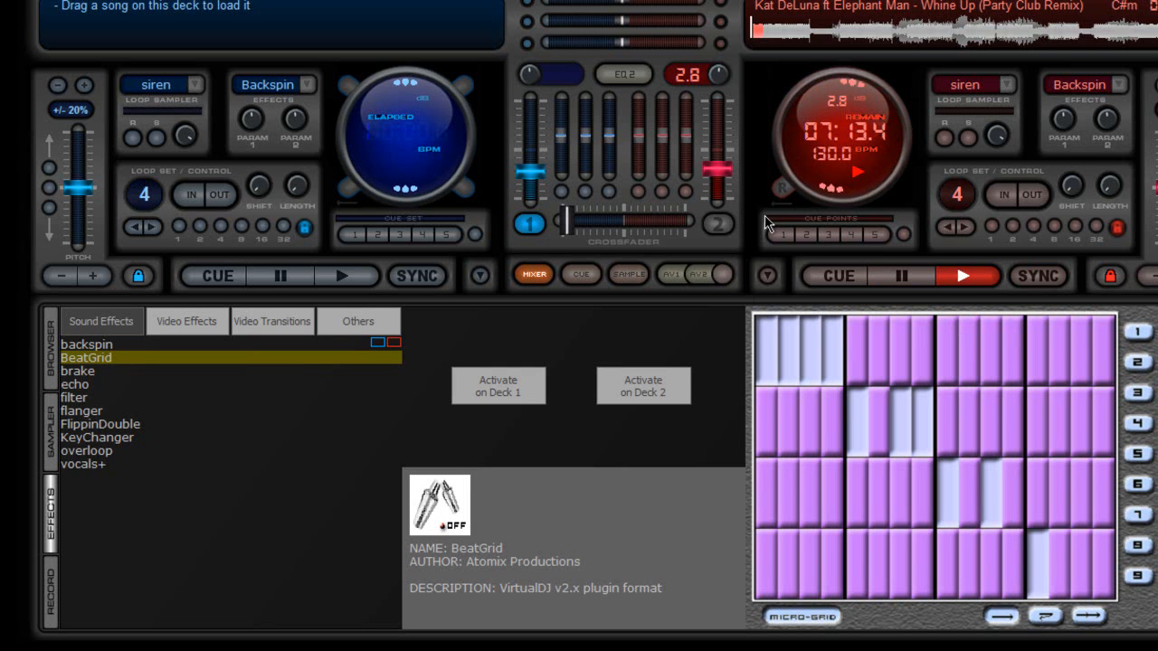
drag(566, 222, 716, 222)
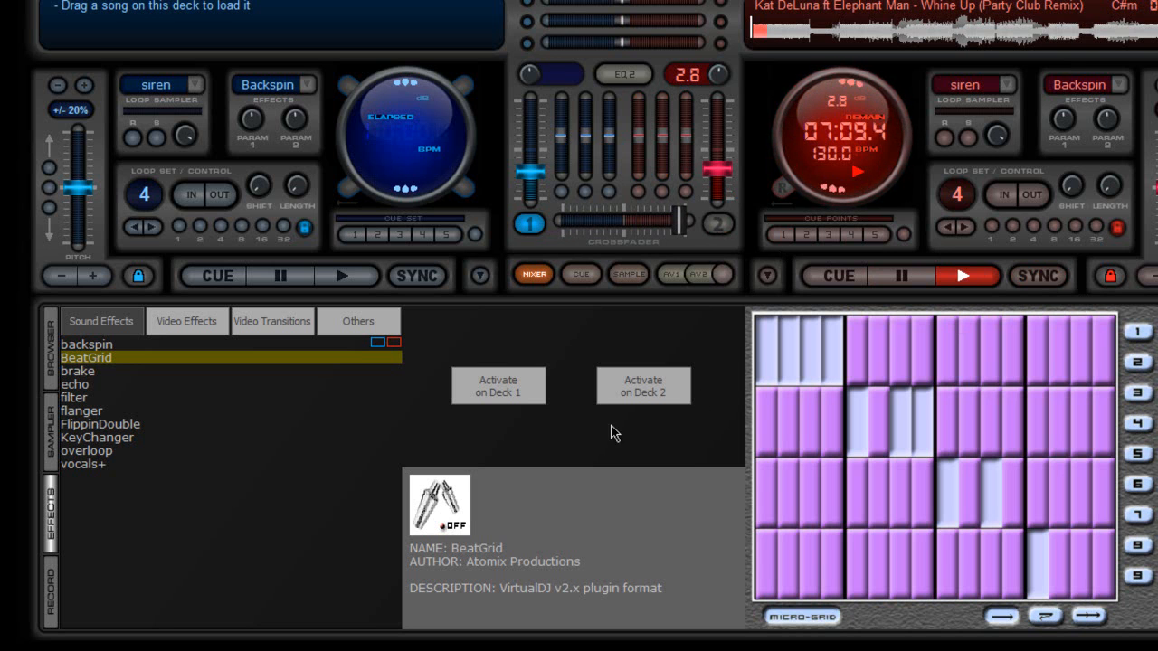
click(647, 393)
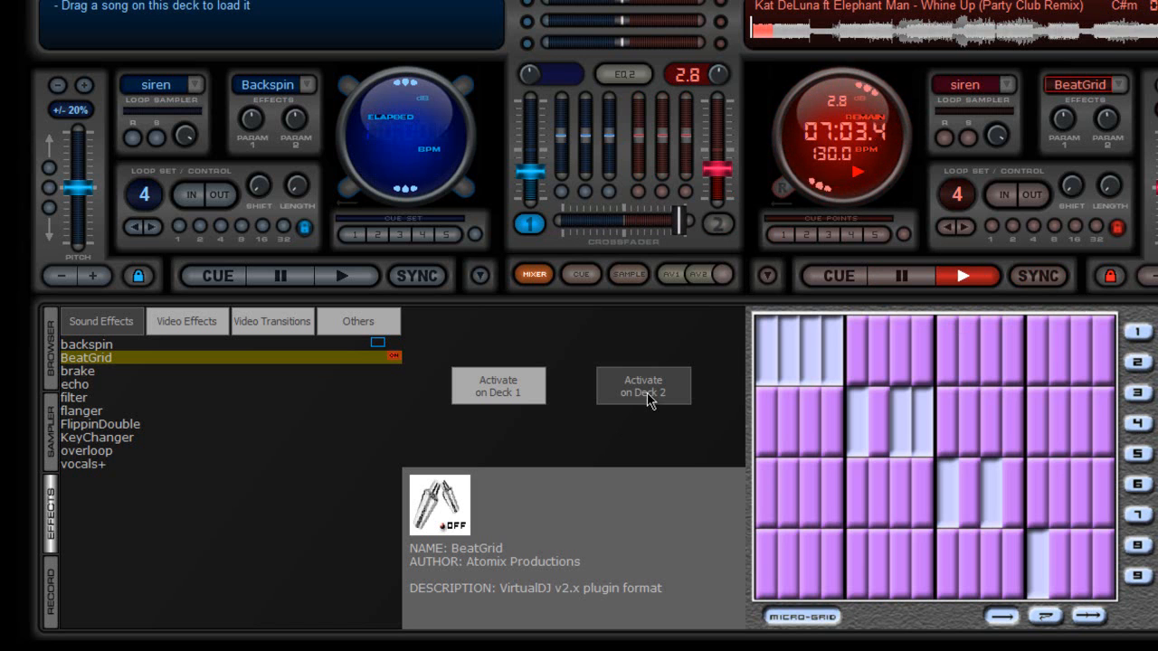
click(647, 393)
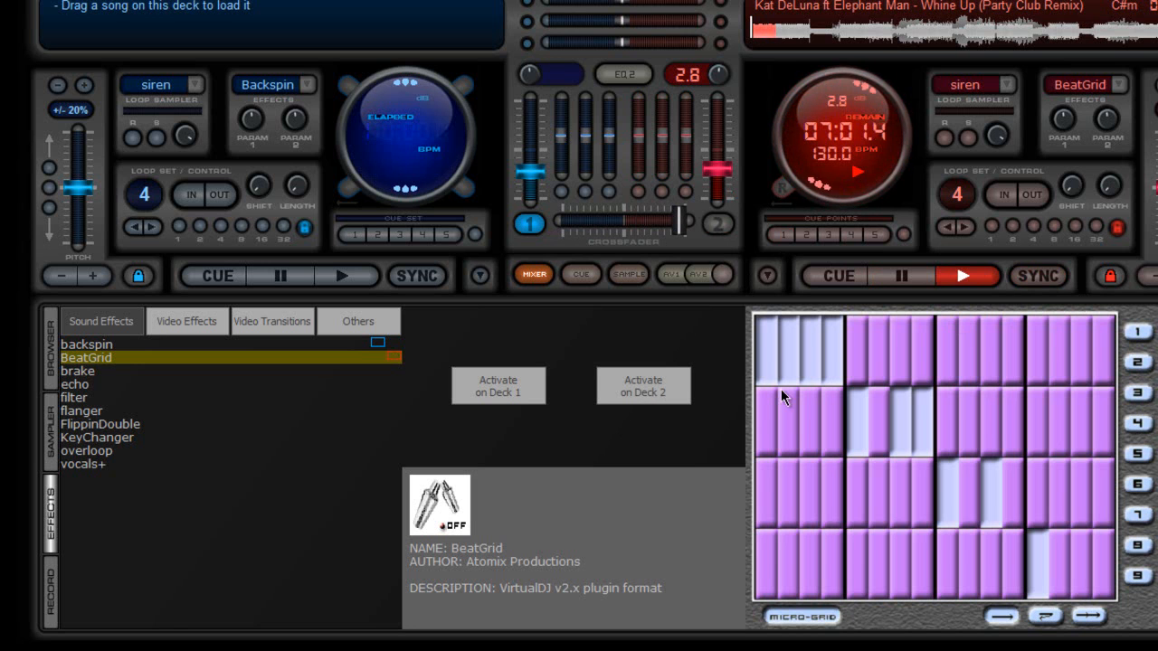
Step: Light up strips across the BeatGrid pattern, jump deck 2 back, and audition BeatGrid on deck 2
click(877, 422)
click(968, 481)
click(1015, 493)
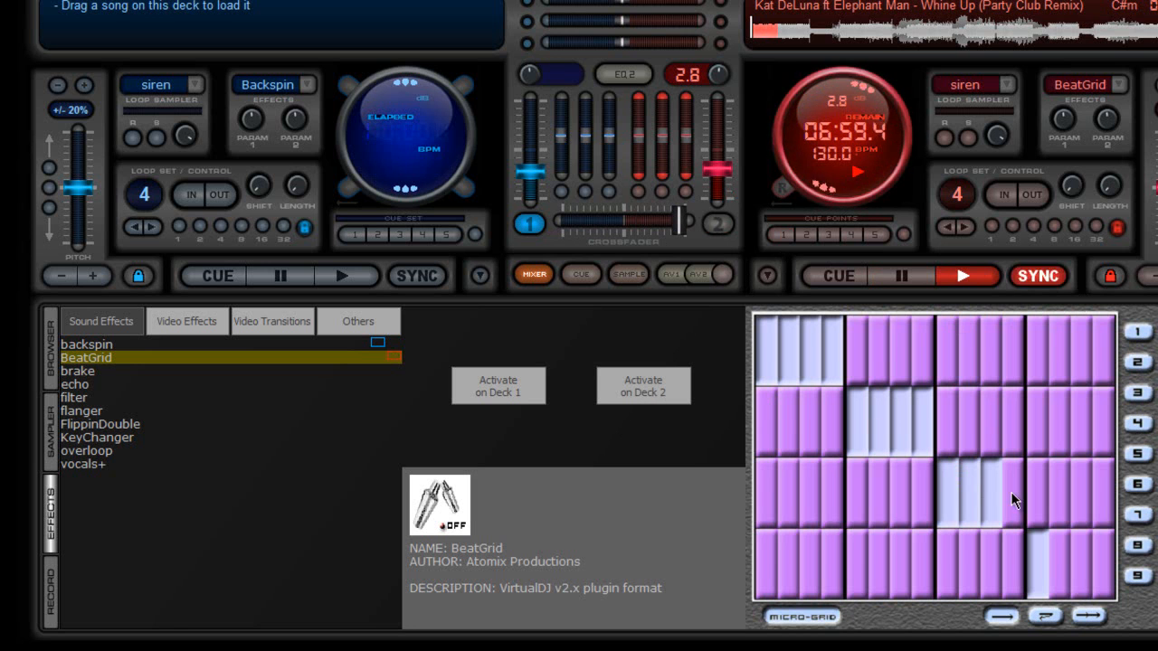
click(1060, 561)
click(1082, 561)
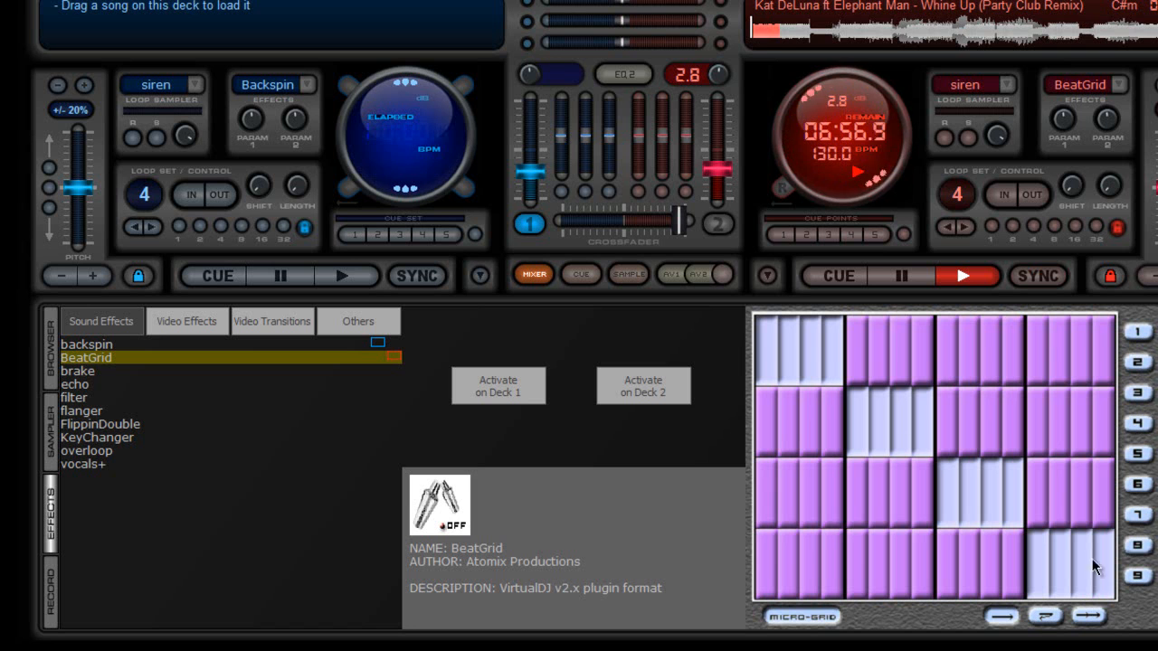
click(1102, 566)
click(759, 36)
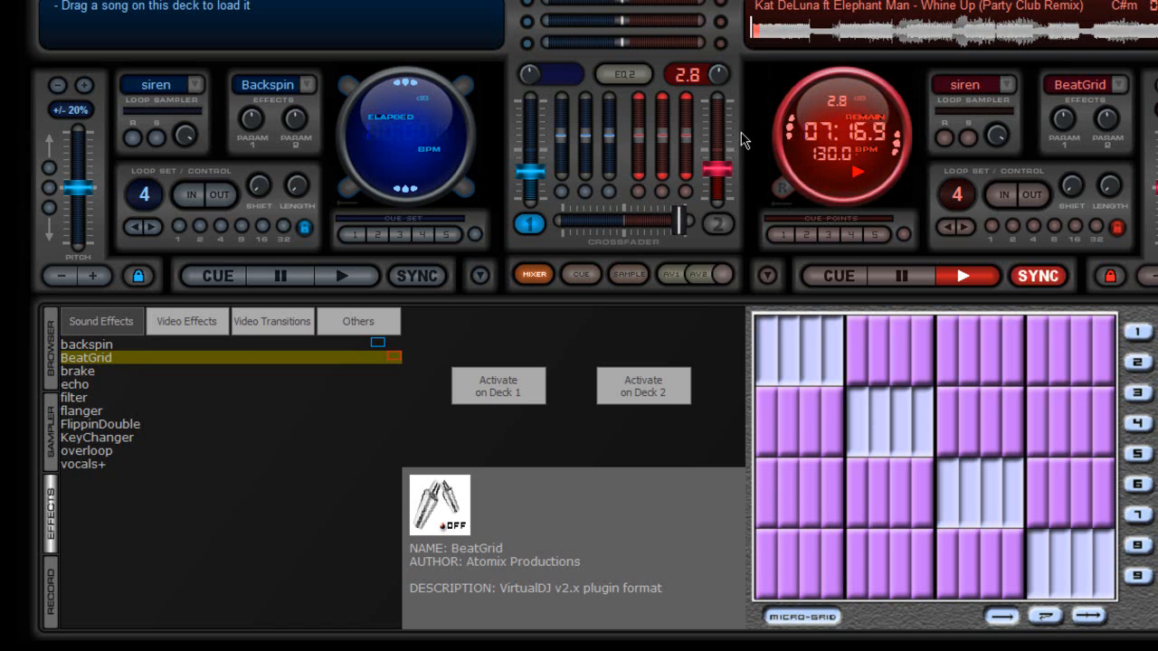
click(657, 396)
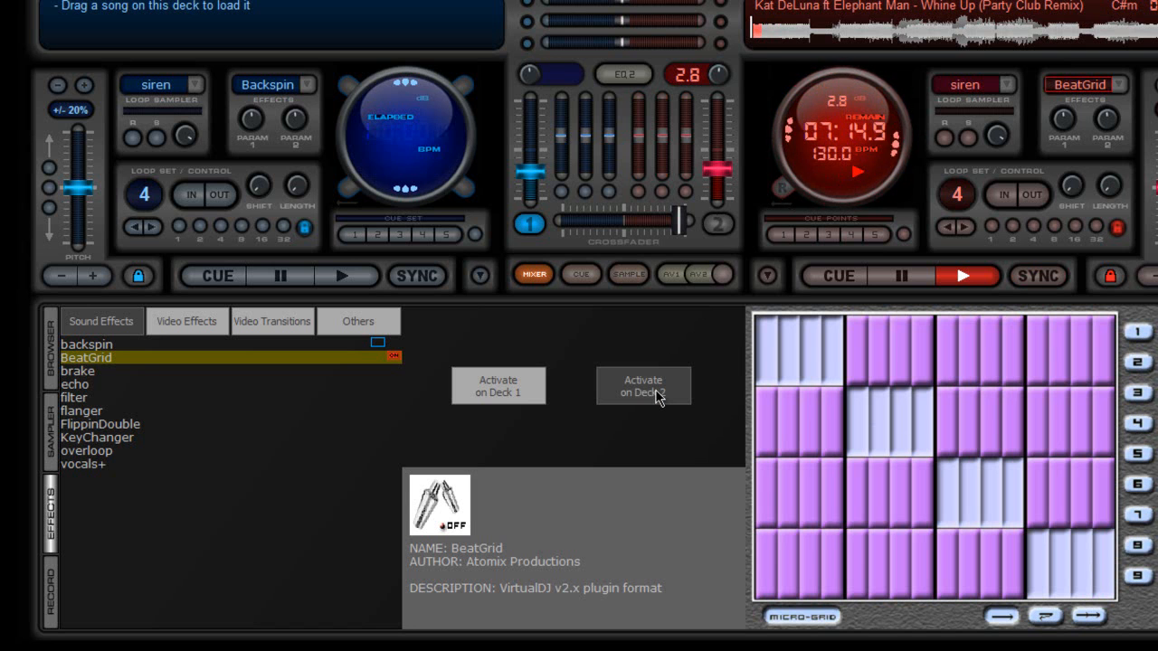
click(658, 396)
click(657, 396)
Step: Switch off diagonal pattern strips, re-audition BeatGrid on deck 2, then pause deck 2
click(786, 357)
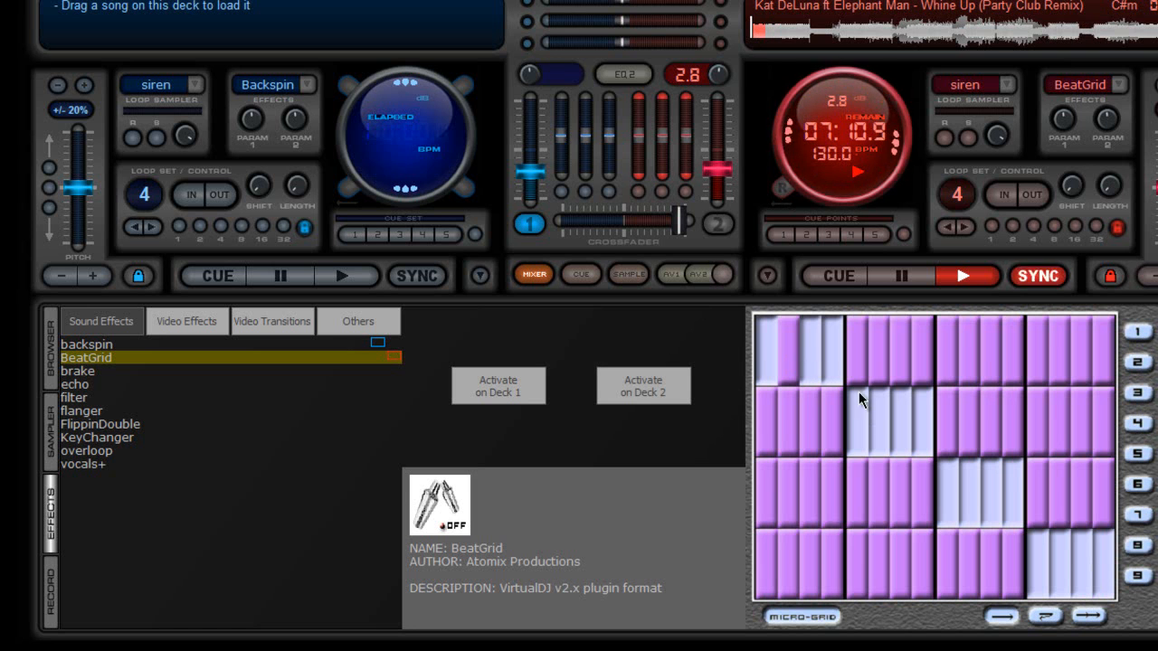
click(883, 422)
click(976, 497)
click(1062, 563)
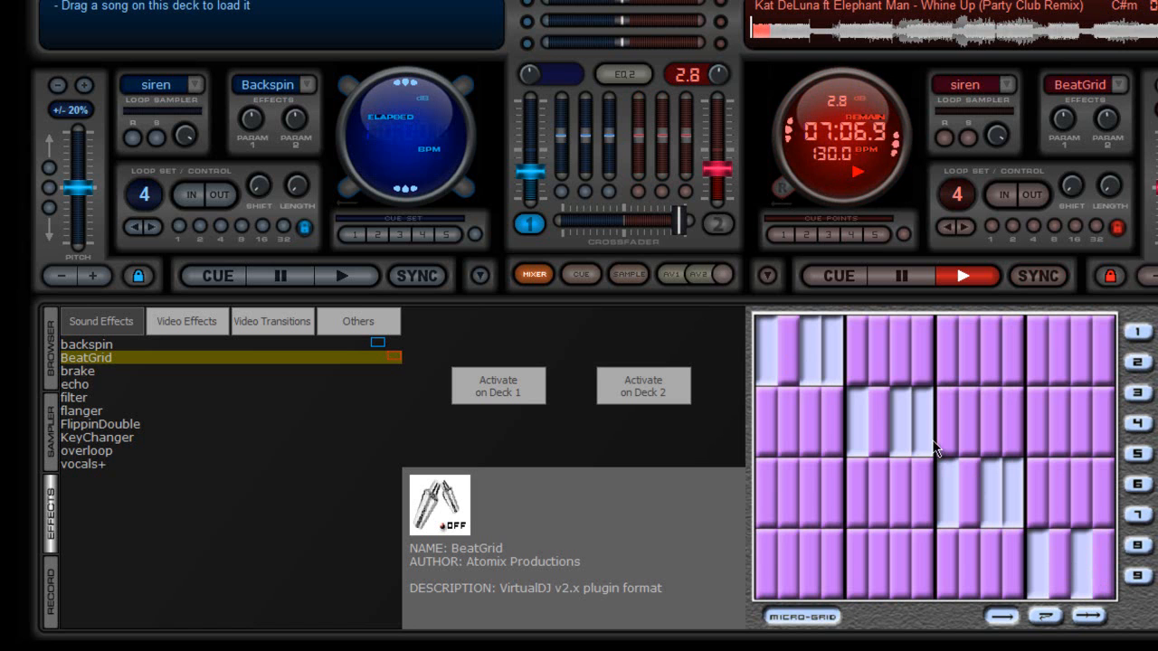
click(621, 391)
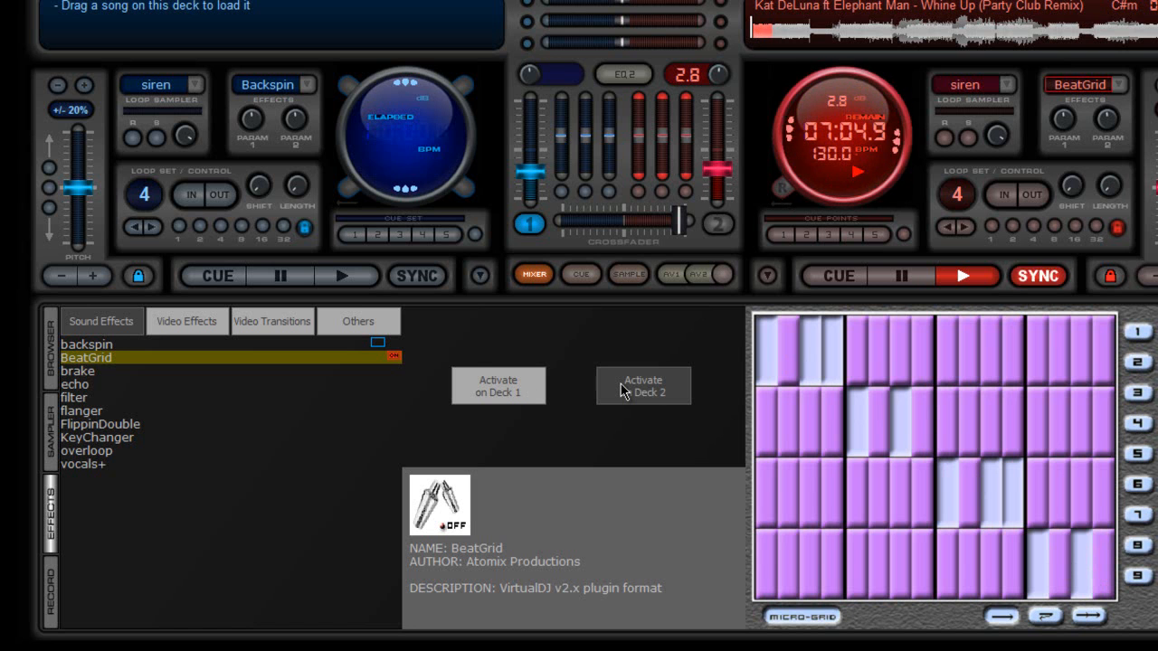
click(620, 390)
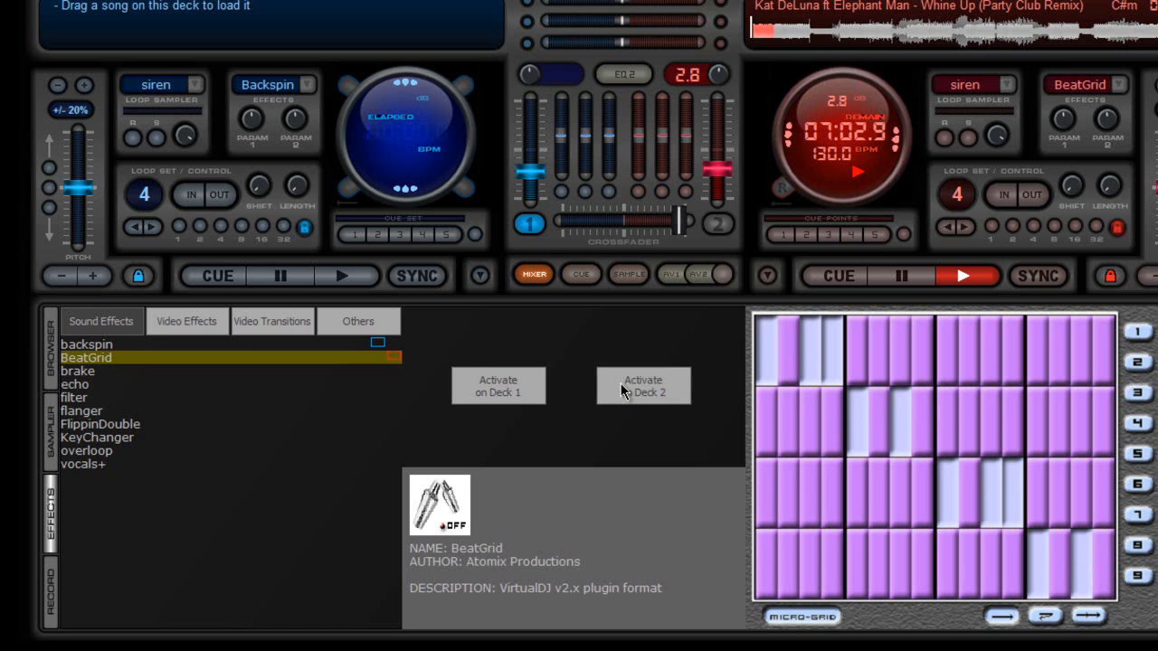
click(620, 391)
double_click(621, 391)
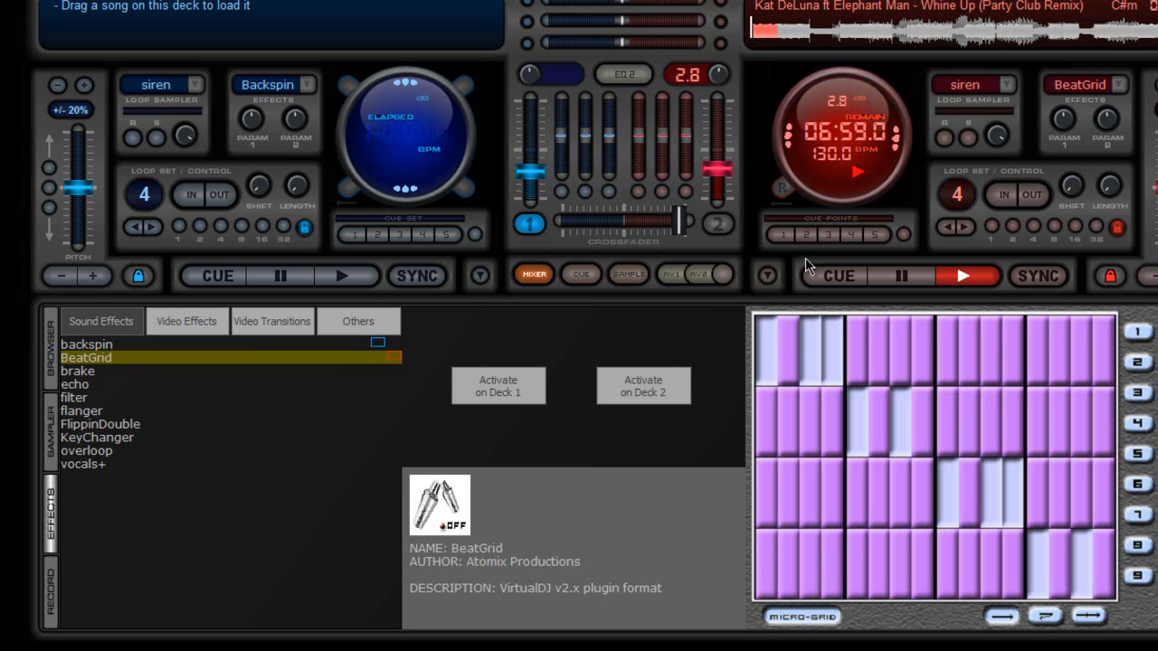
click(904, 280)
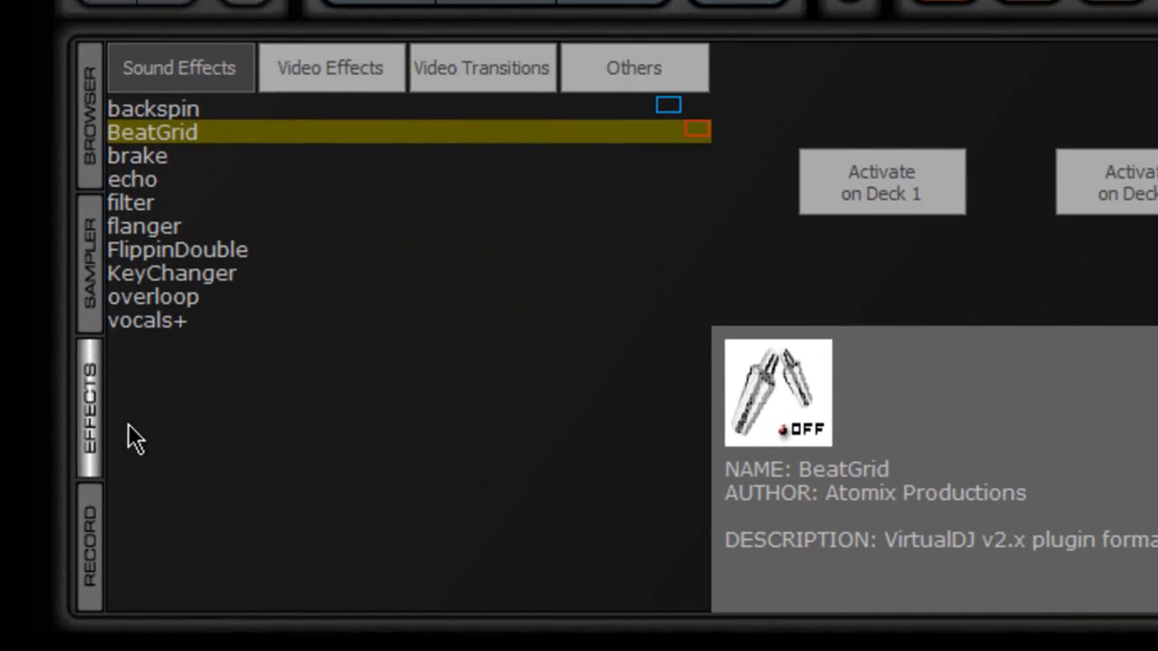
Step: Choose Record Audio, open its config, and bring up the Record File save dialog on drive G:
click(96, 544)
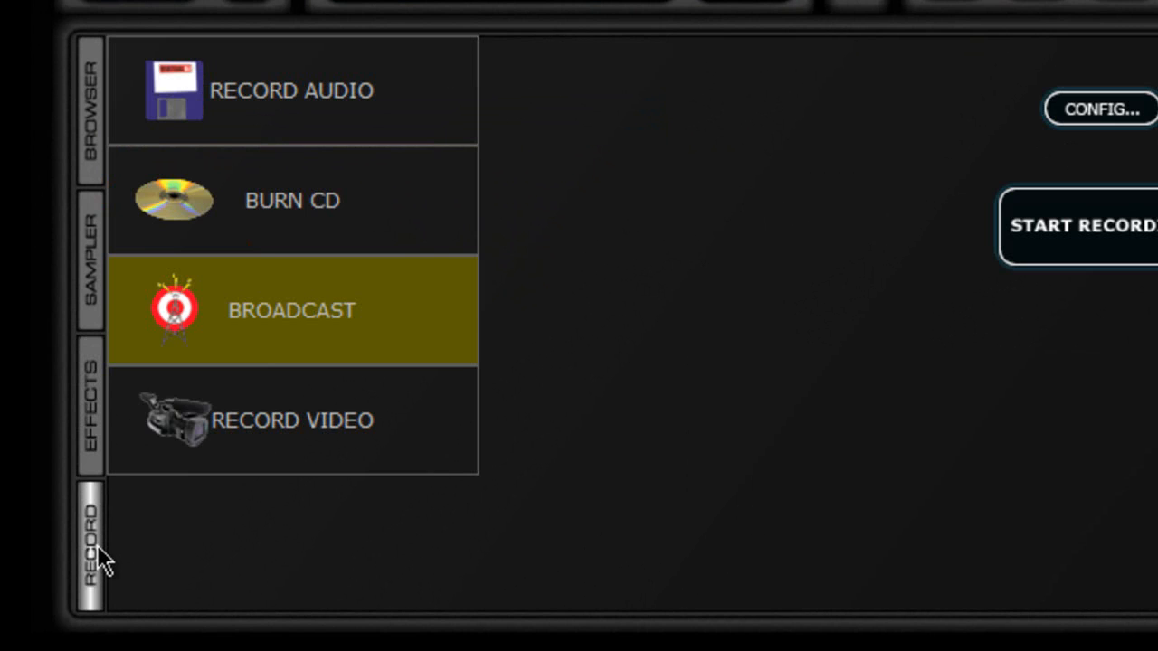
click(398, 95)
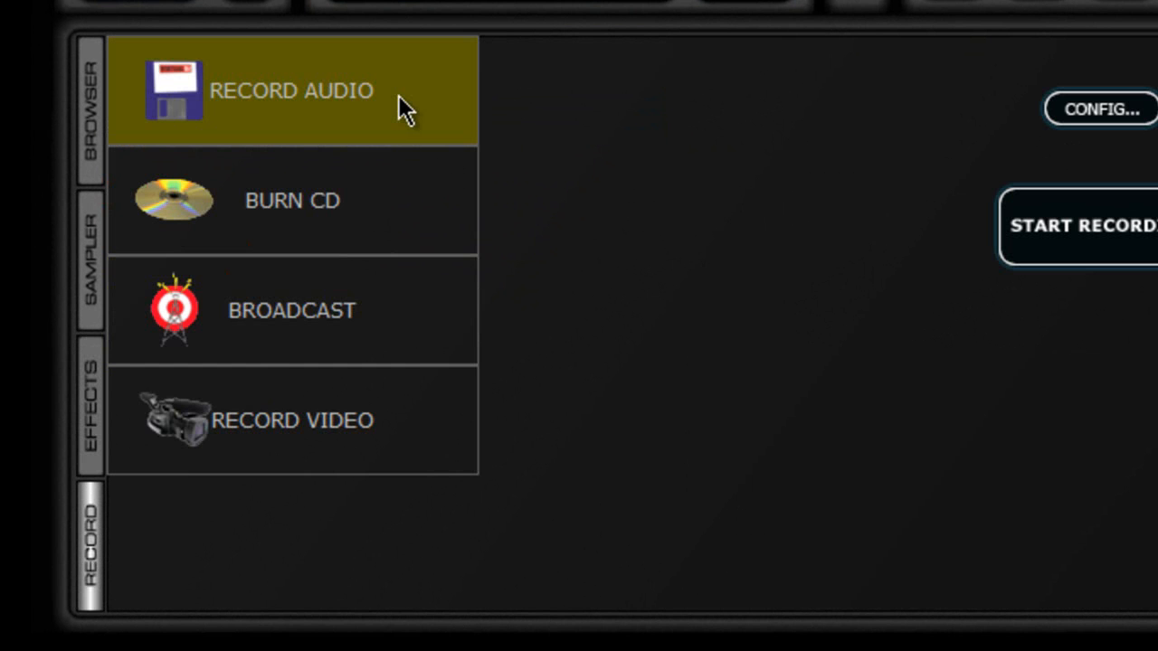
click(1101, 108)
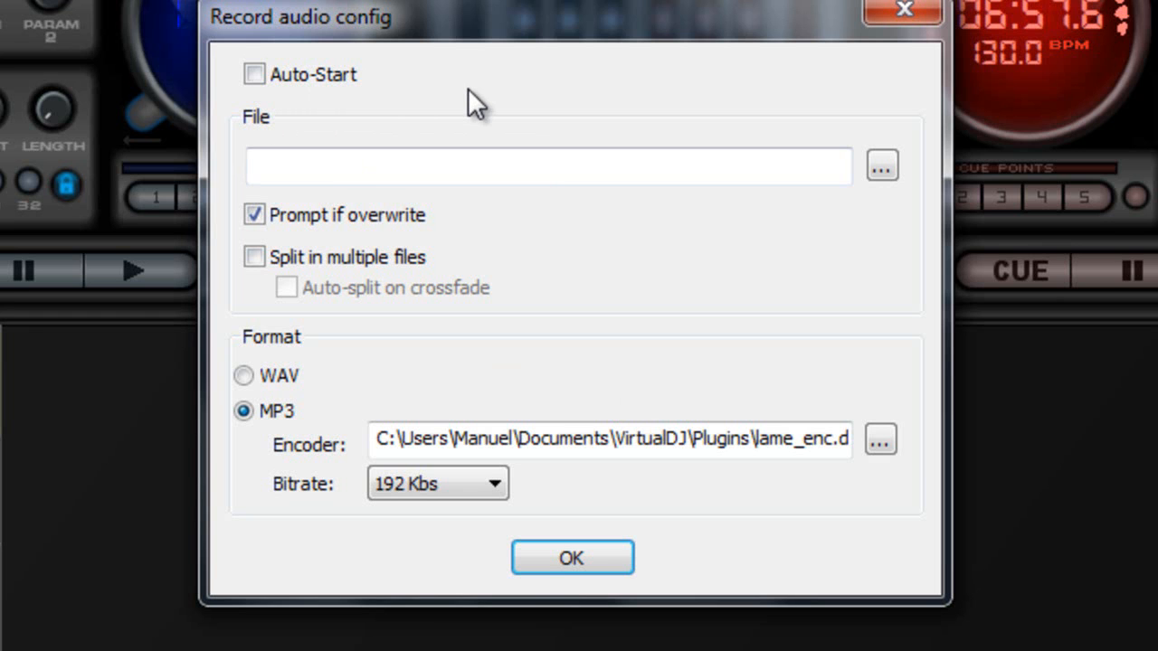
click(882, 166)
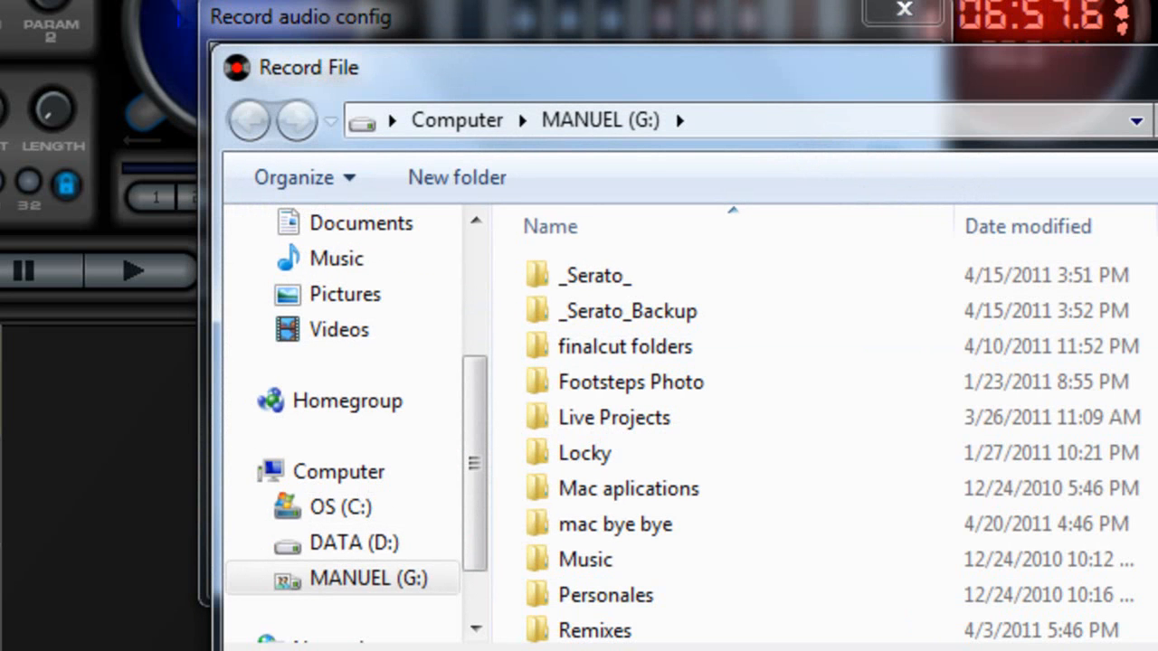
Step: Cancel the Record File dialog, leaving the recording file path empty
key(Escape)
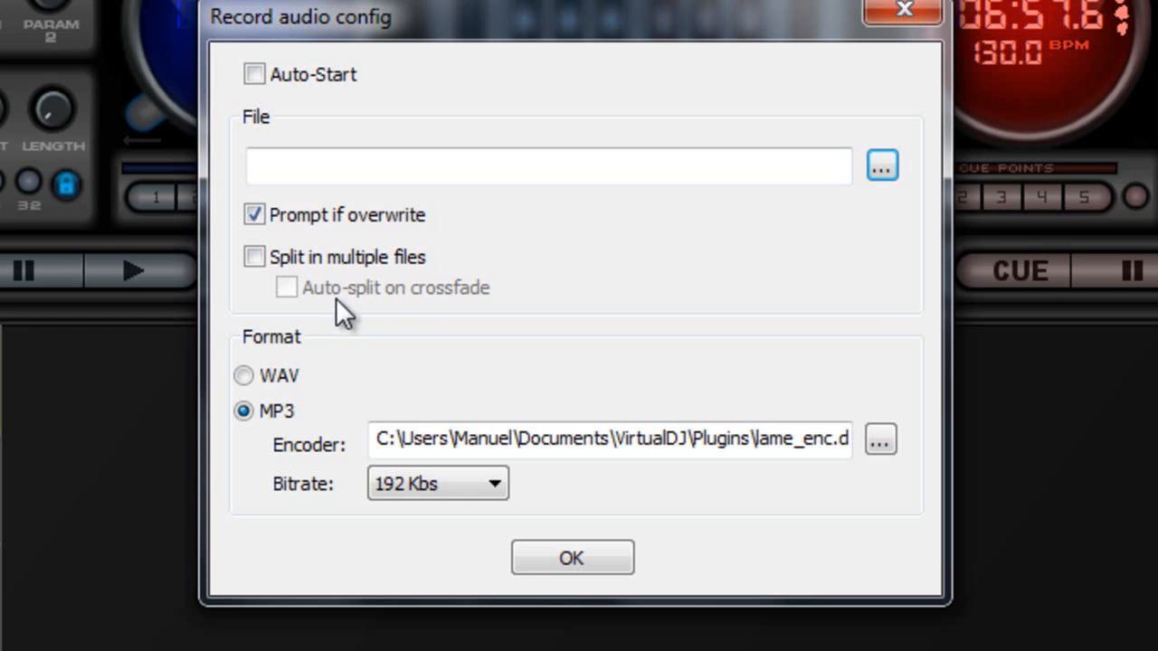
Step: Leave 'Split in multiple files' off and MP3 bitrate at 192 Kbs, then confirm the audio recording settings
click(255, 258)
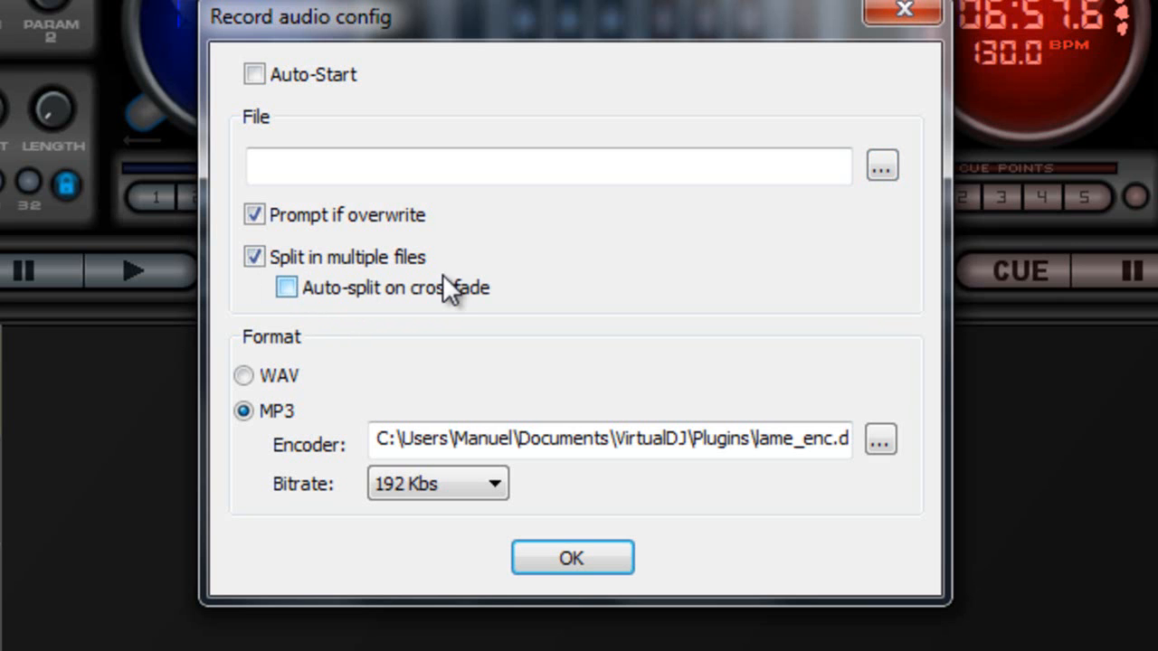
click(255, 257)
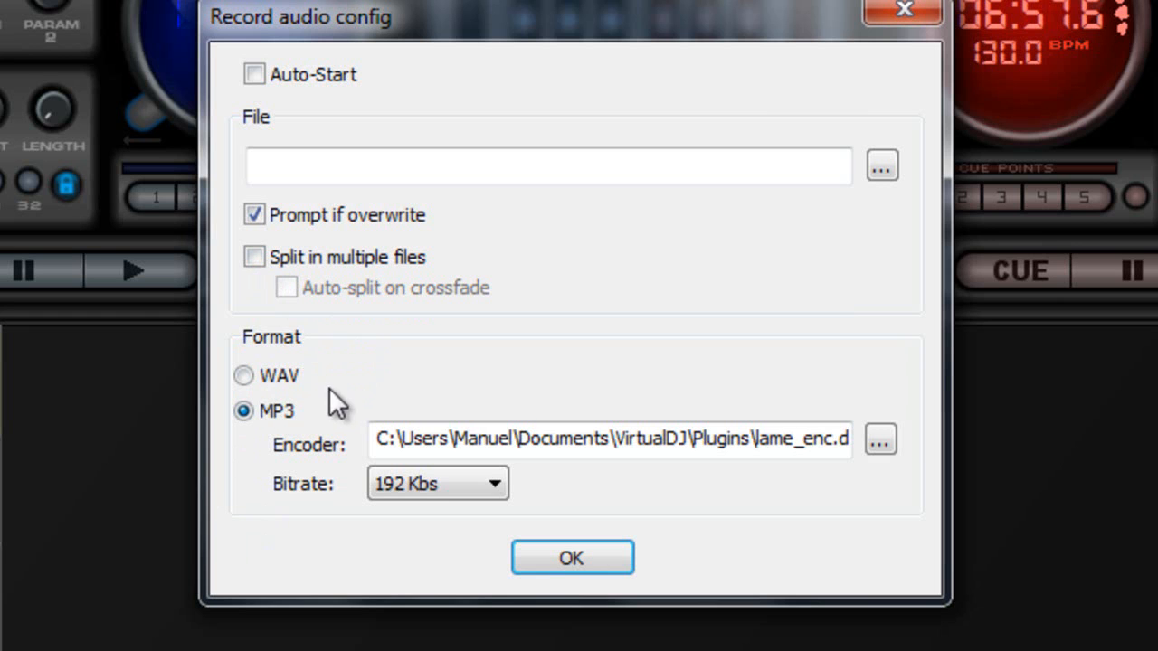
click(493, 485)
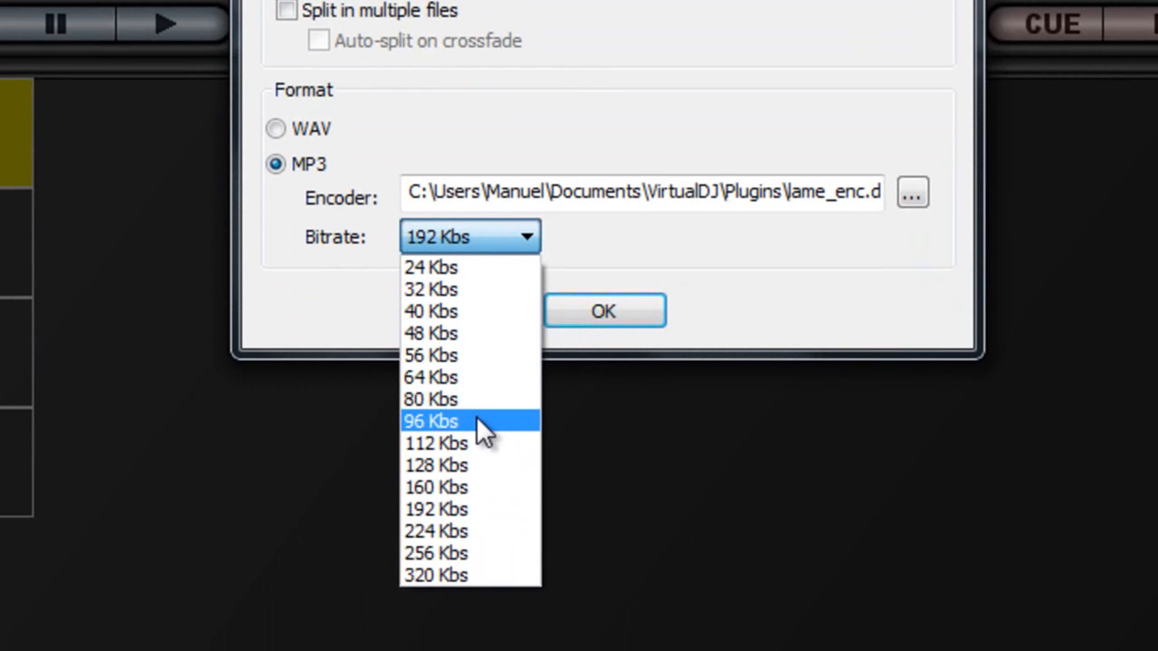
click(870, 308)
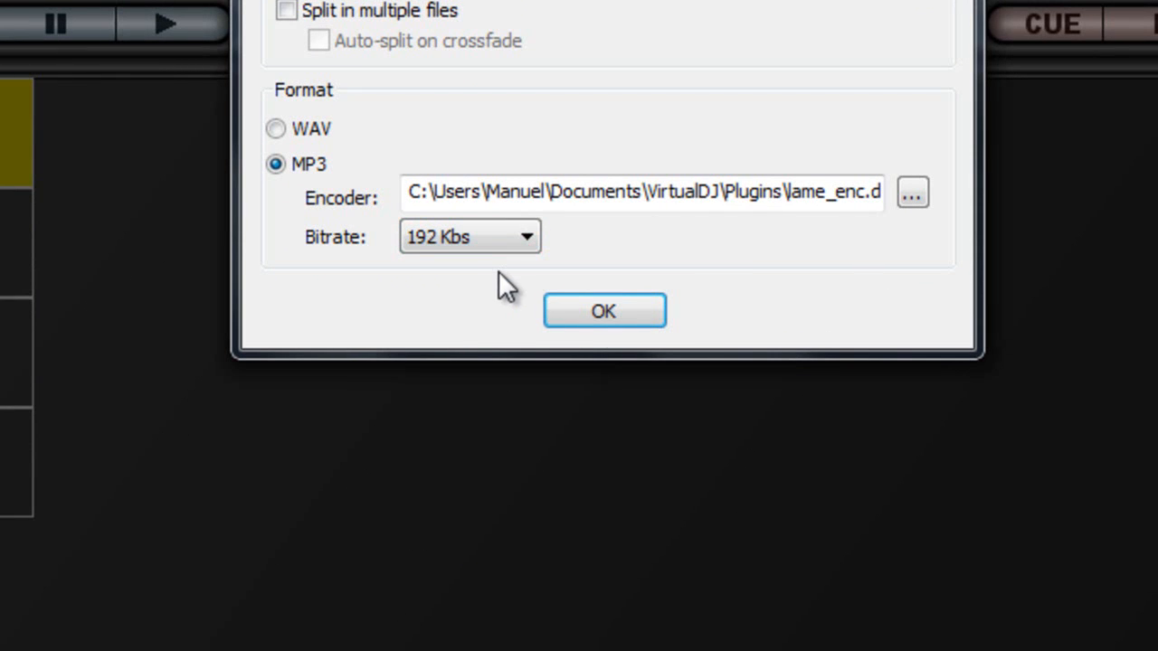
click(623, 317)
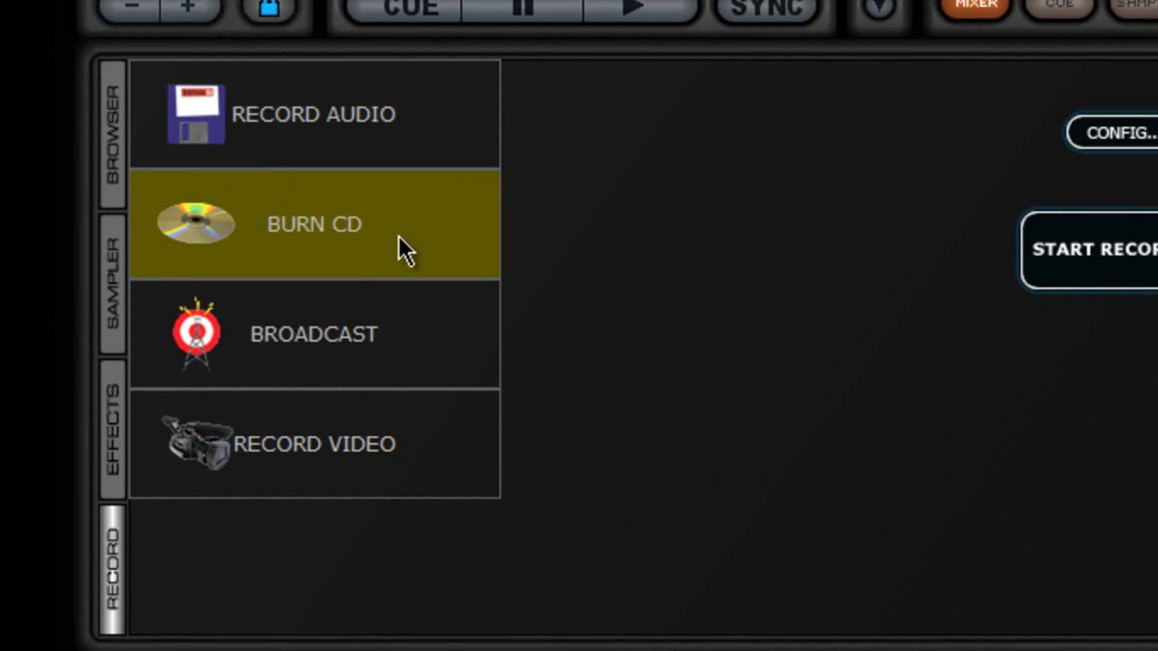
Step: Review Burn CD and Broadcast settings (MPEG 128 Kbs, 4 max clients) unchanged, leaving Broadcast selected
click(1136, 138)
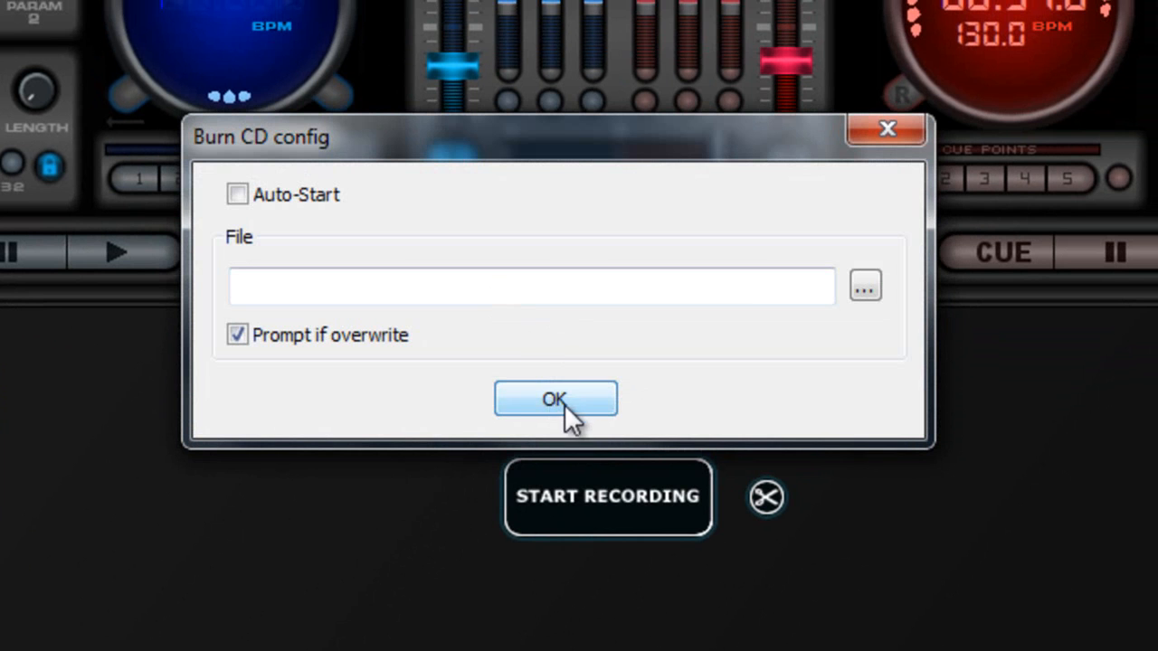
click(567, 399)
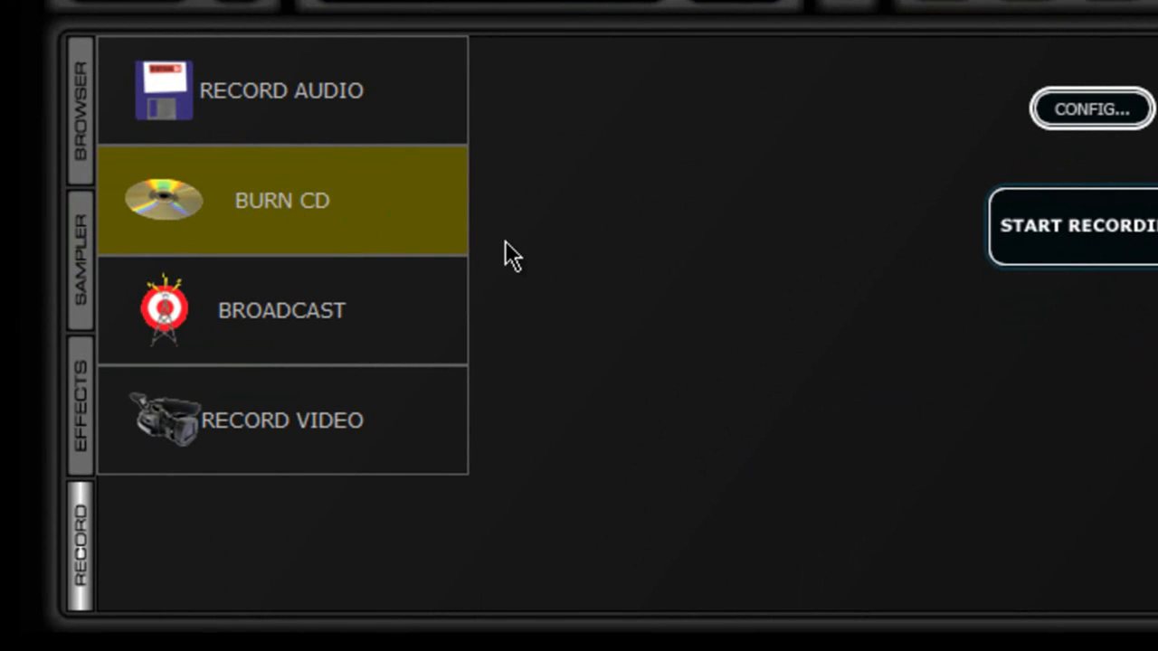
click(355, 298)
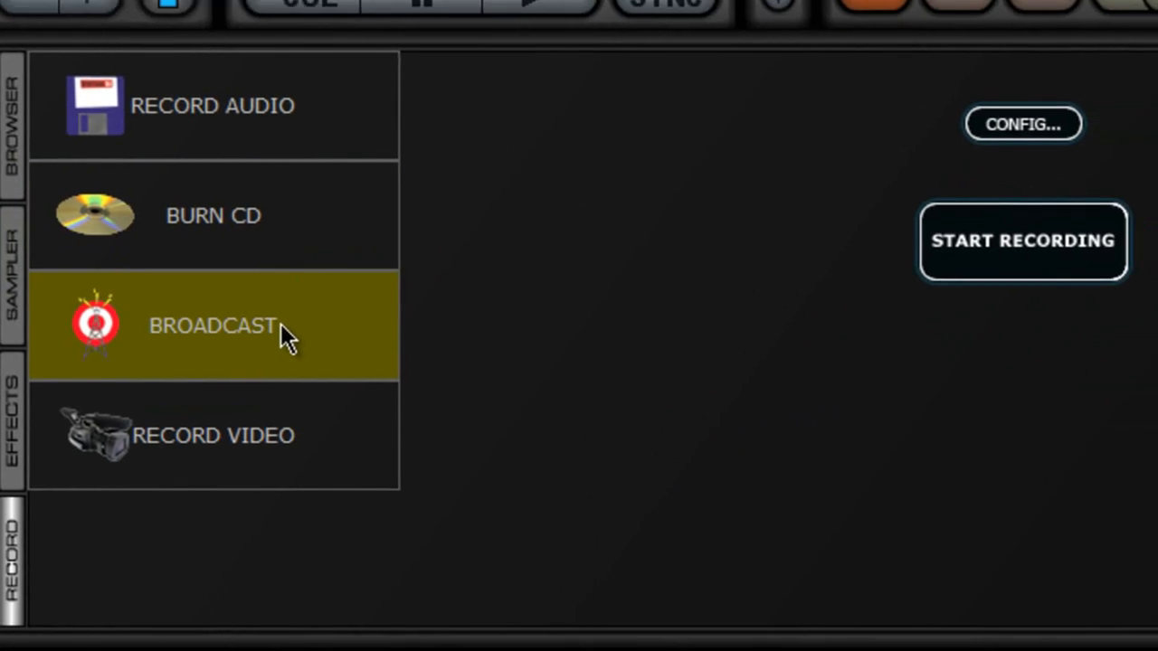
click(592, 217)
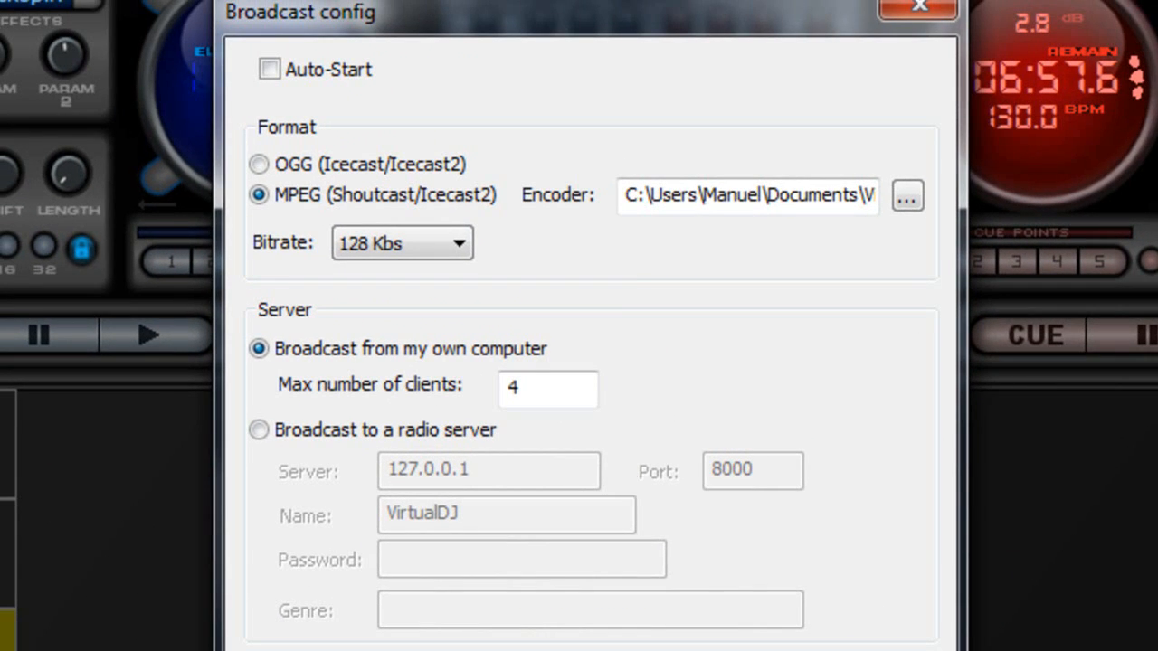
drag(543, 3, 627, 148)
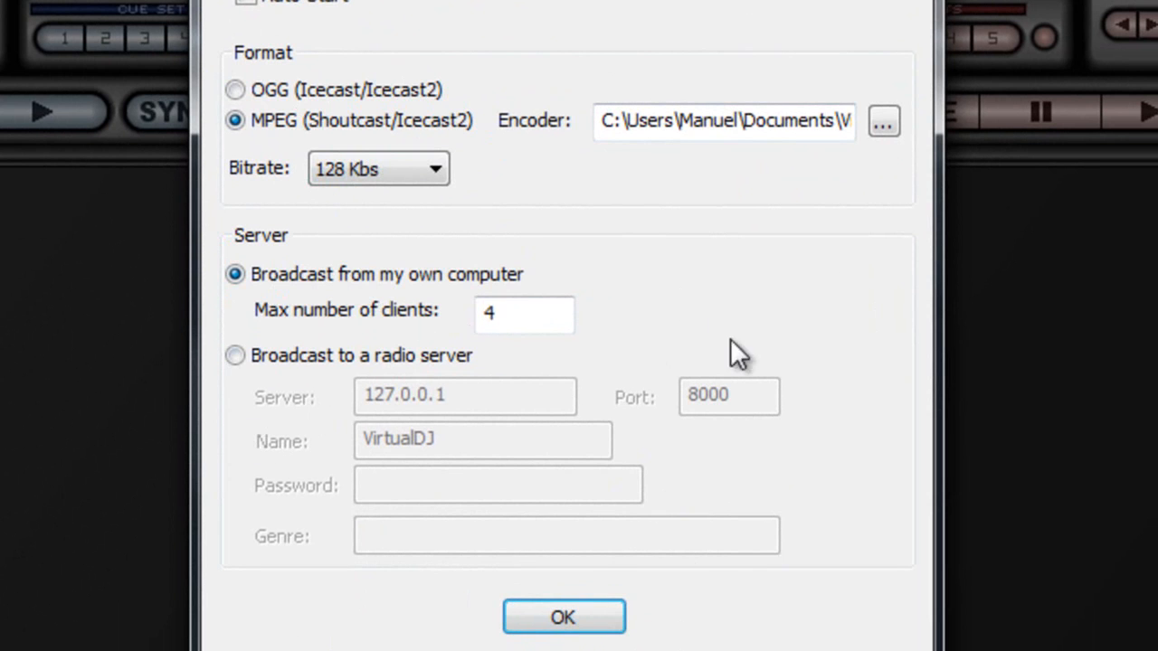
click(588, 621)
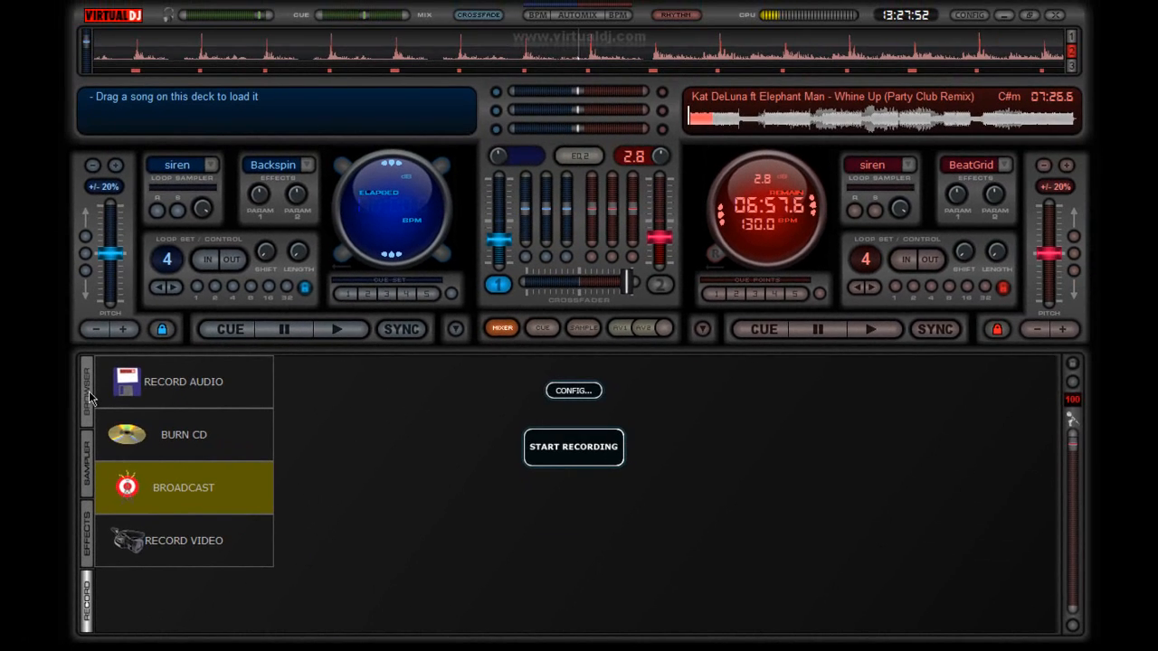
Step: Return to the music browser showing the eight-track automix queue totalling 0:44:00
click(89, 398)
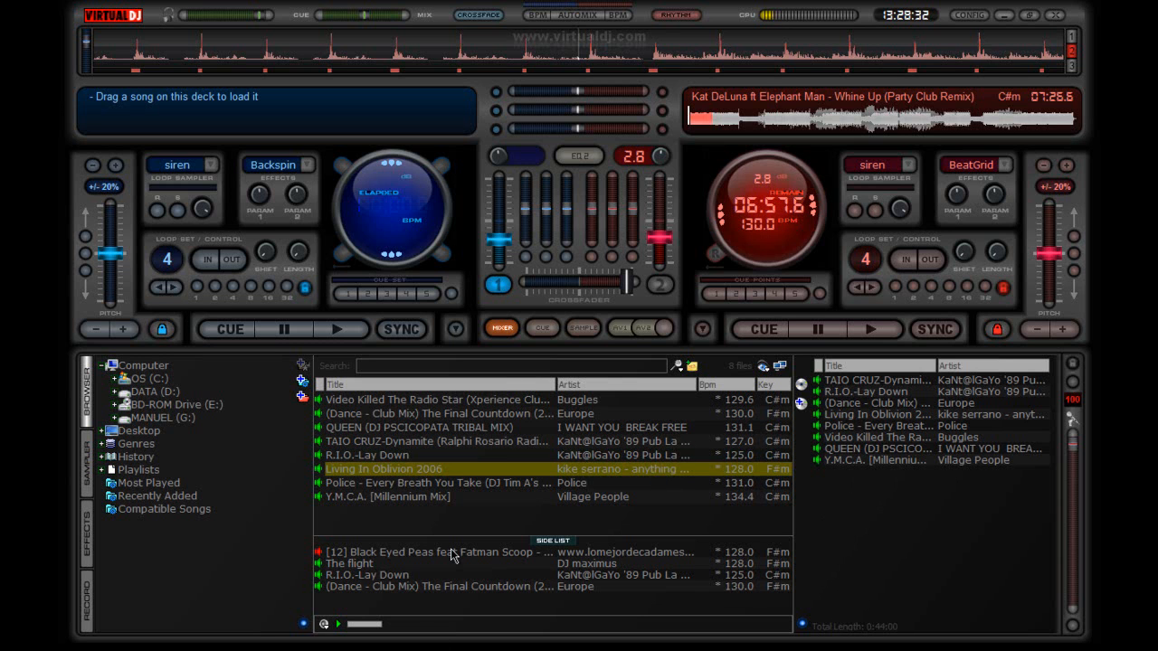
click(778, 650)
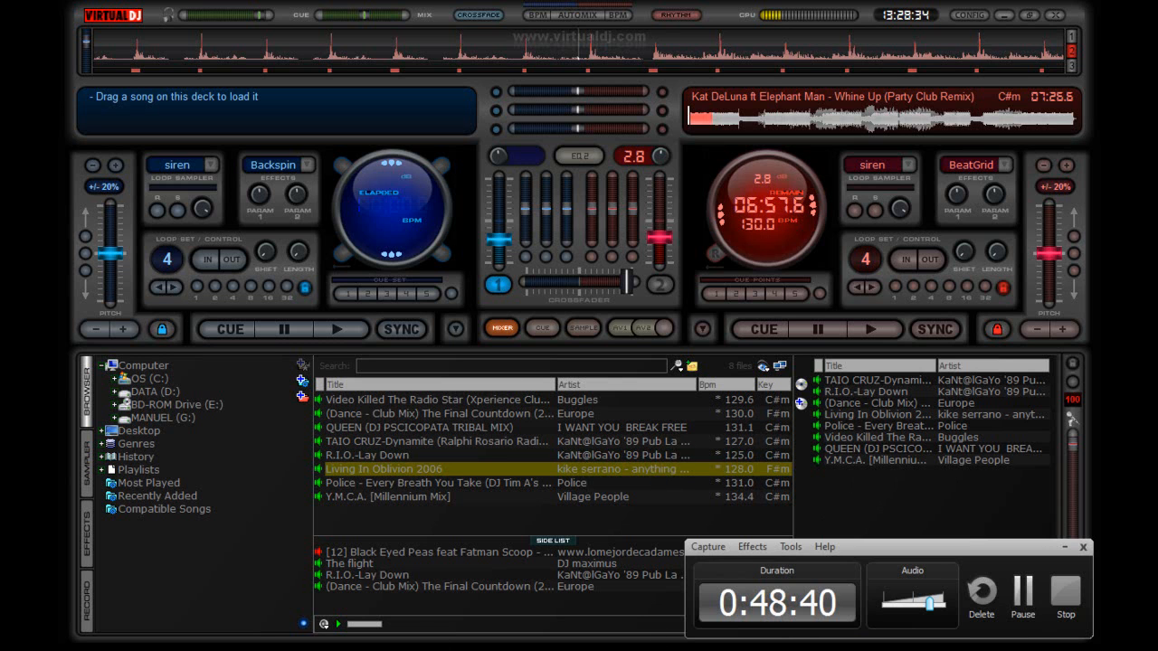